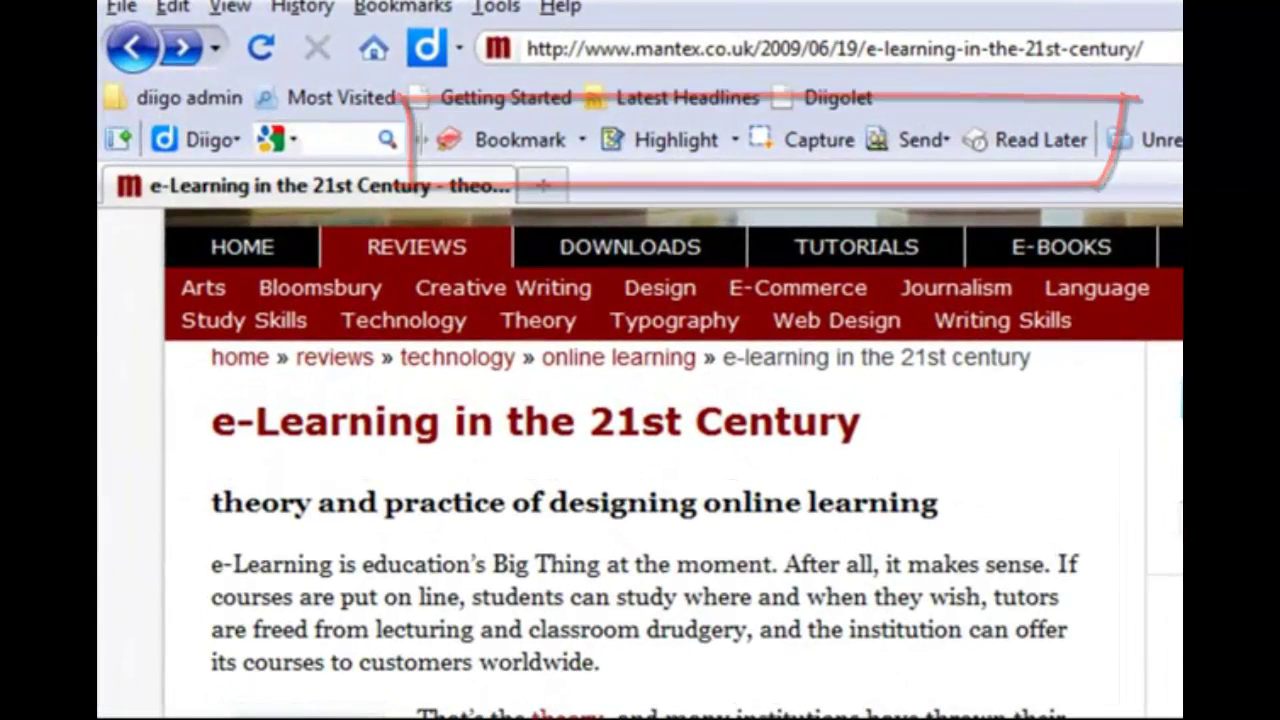
Highlight the e-Learning article's opening paragraph, from "e-Learning is education's Big Thing" to "customers worldwide", in yellow
mouse_move(212, 564)
mouse_down()
mouse_move(432, 600)
mouse_move(586, 663)
mouse_up()
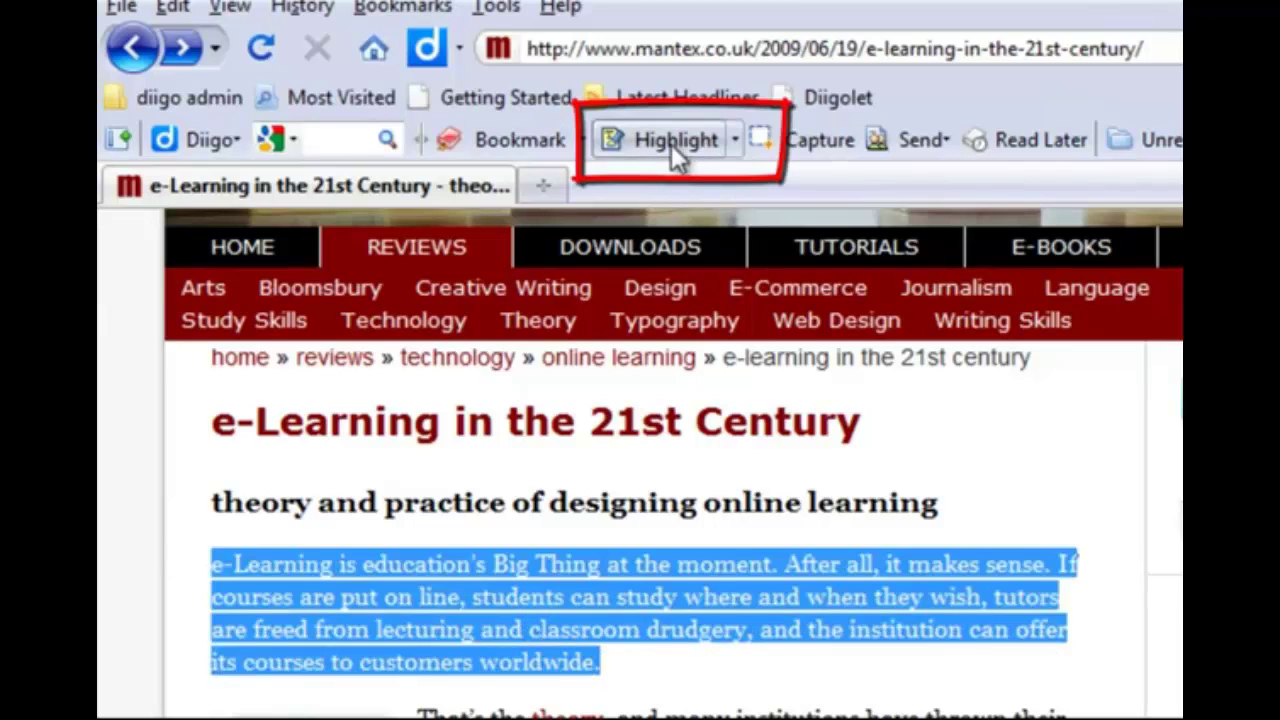
click(671, 144)
mouse_move(245, 551)
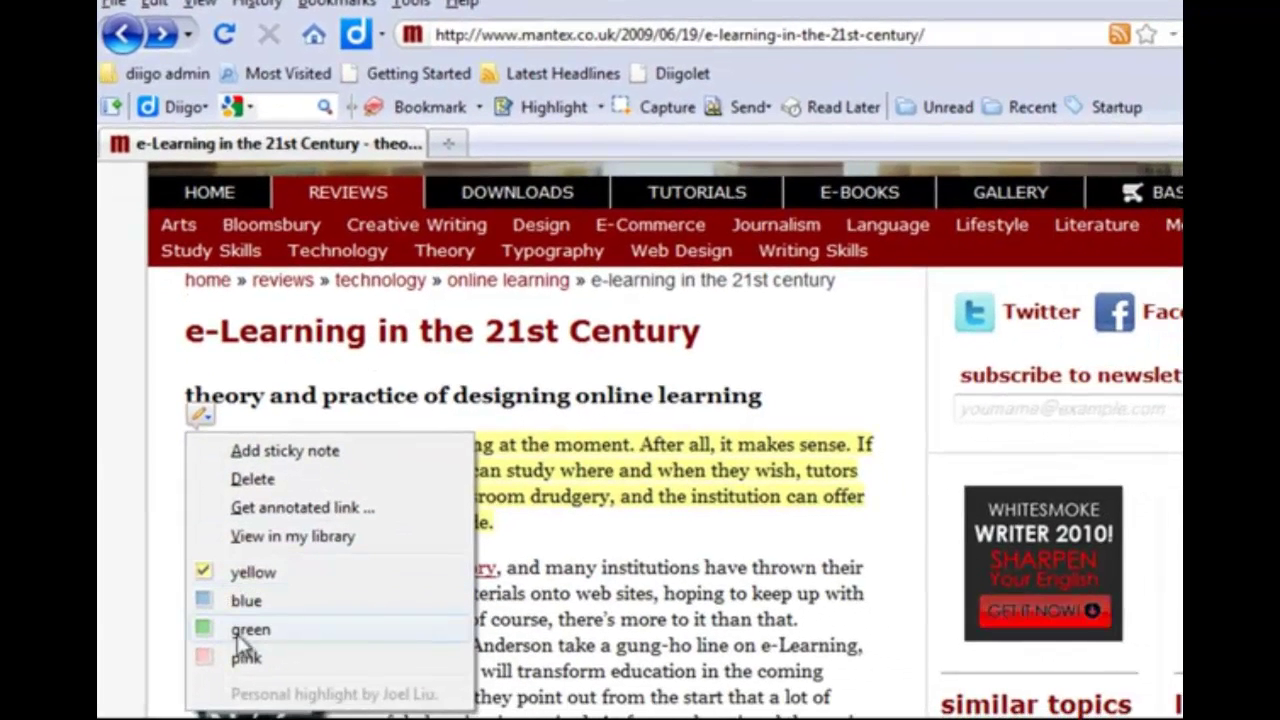
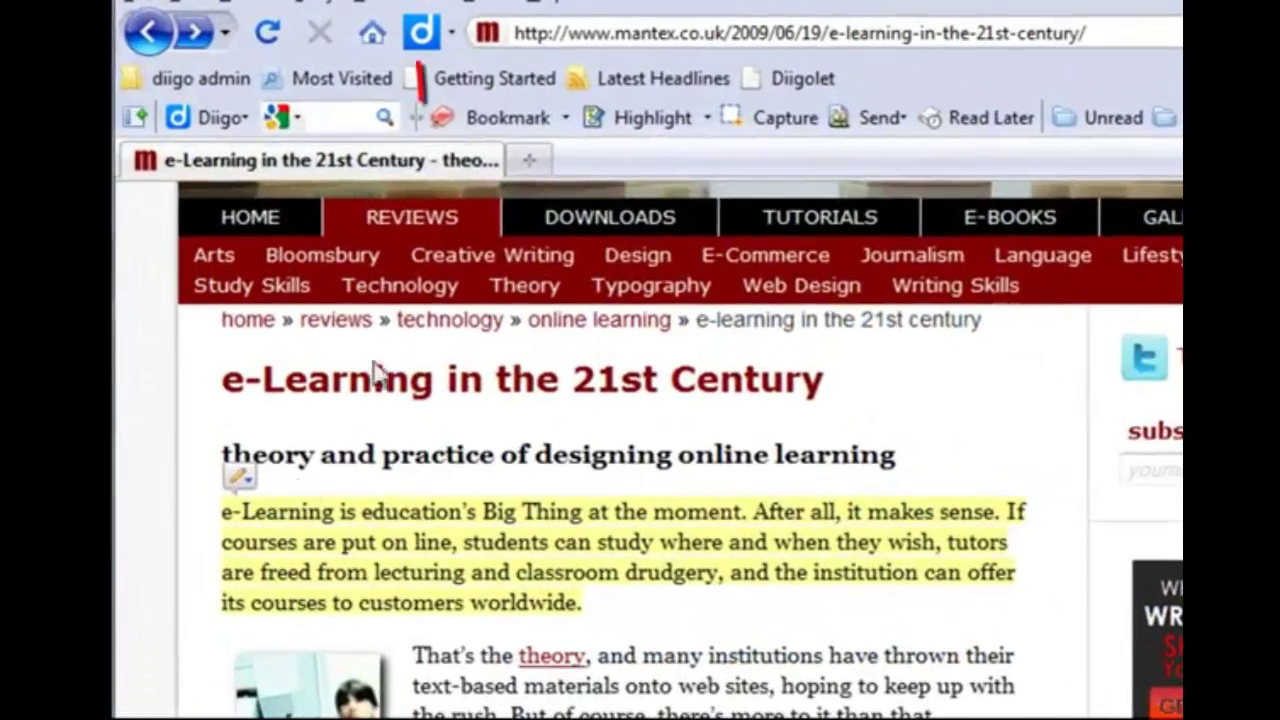
Start a bookmark for the article page and tag it with learning, education and classroom
click(472, 113)
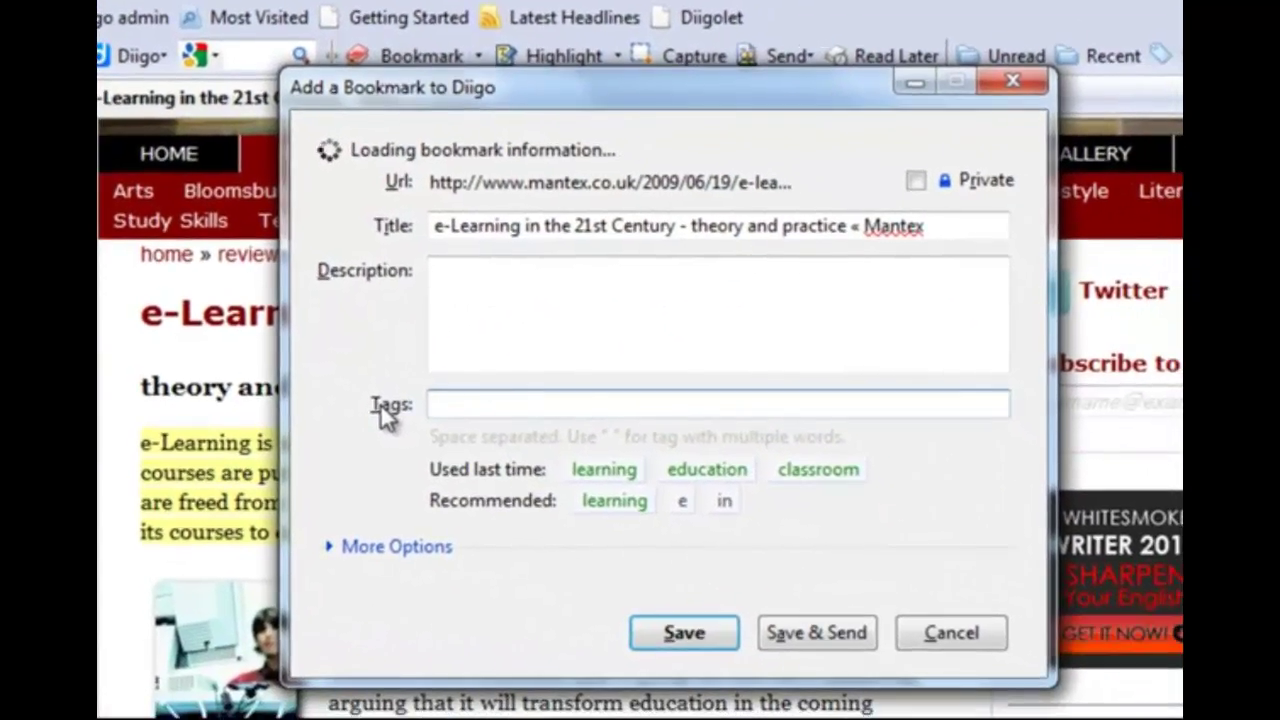
click(604, 469)
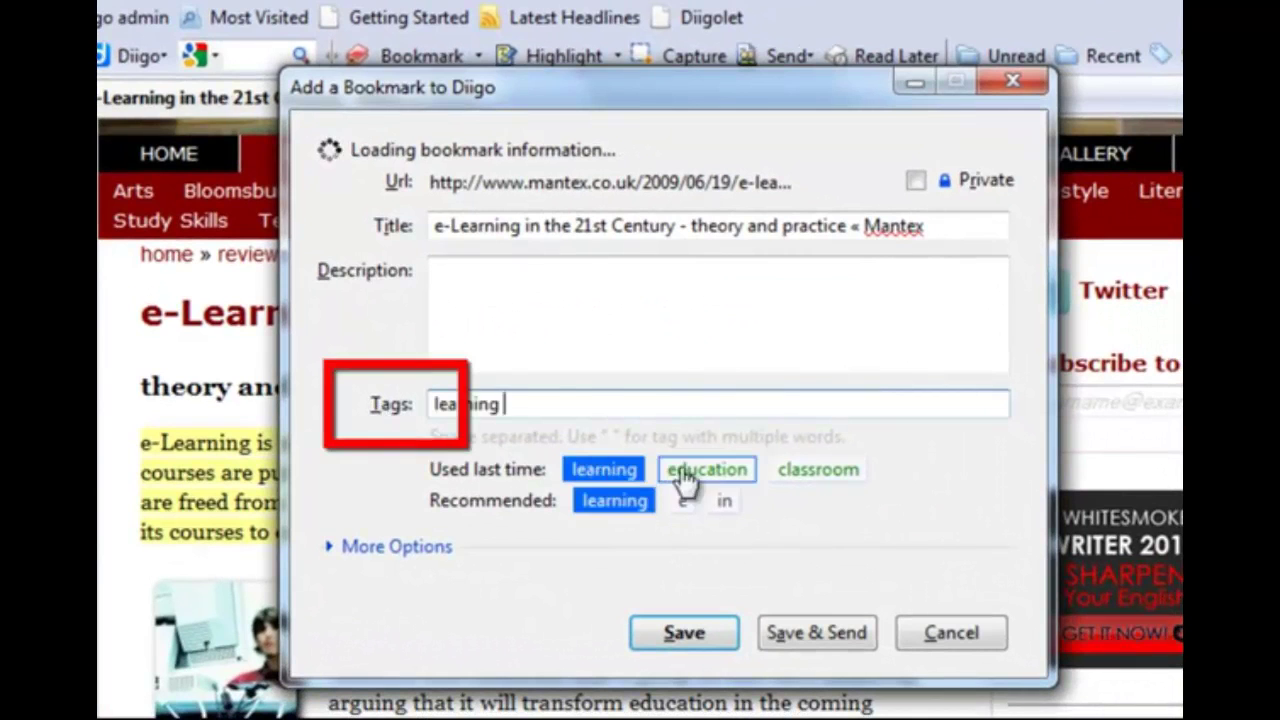
click(707, 469)
click(817, 469)
Mark the bookmark as Read Later, include a Snapshot of the page, and save the bookmark
click(385, 546)
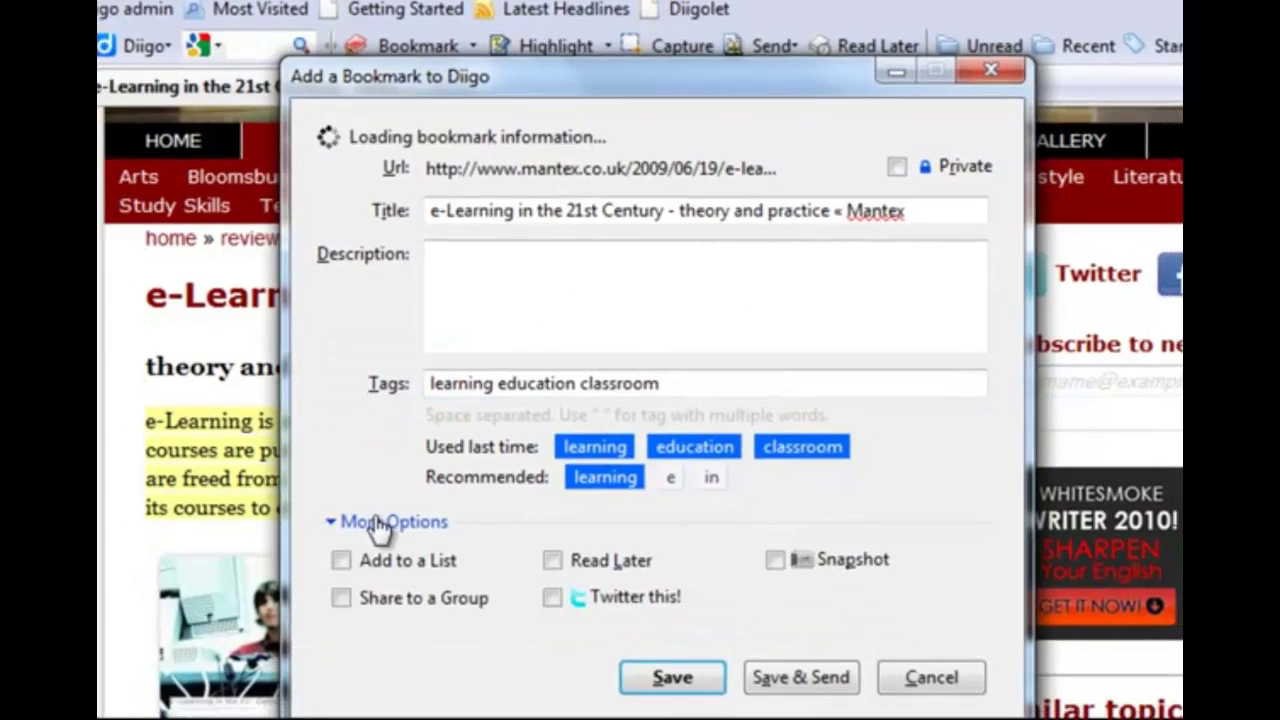
click(544, 535)
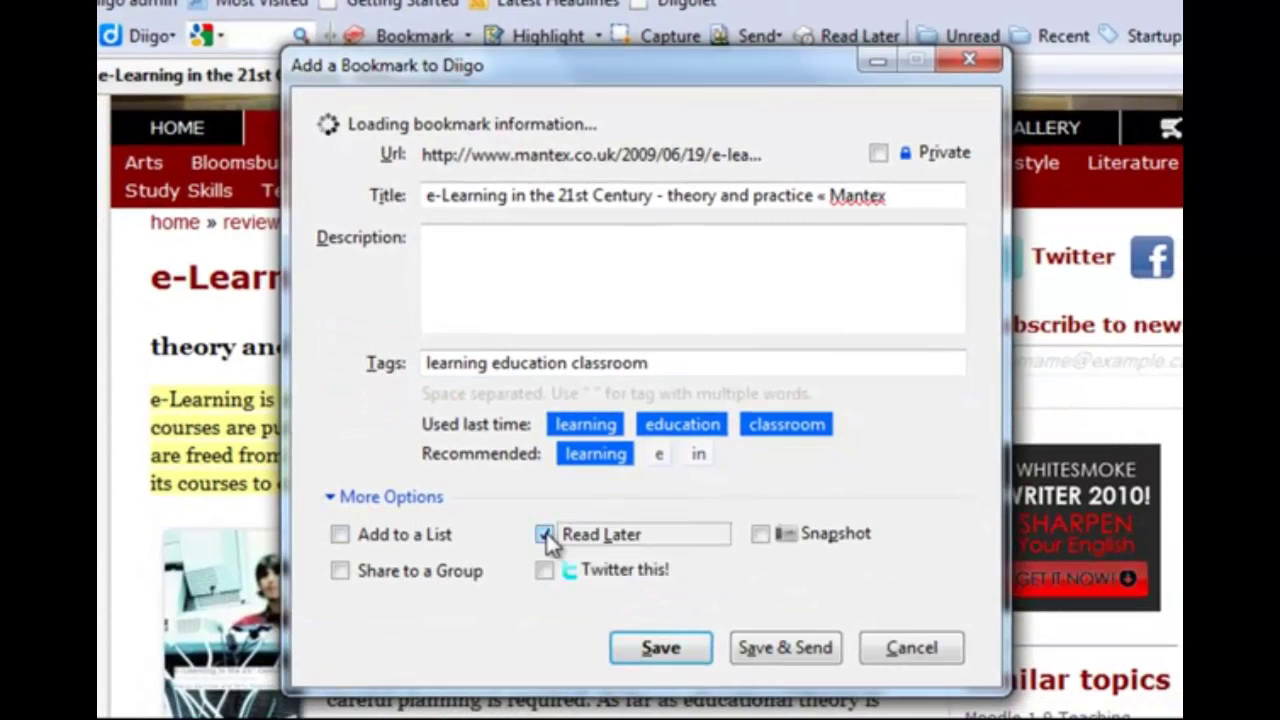
click(761, 535)
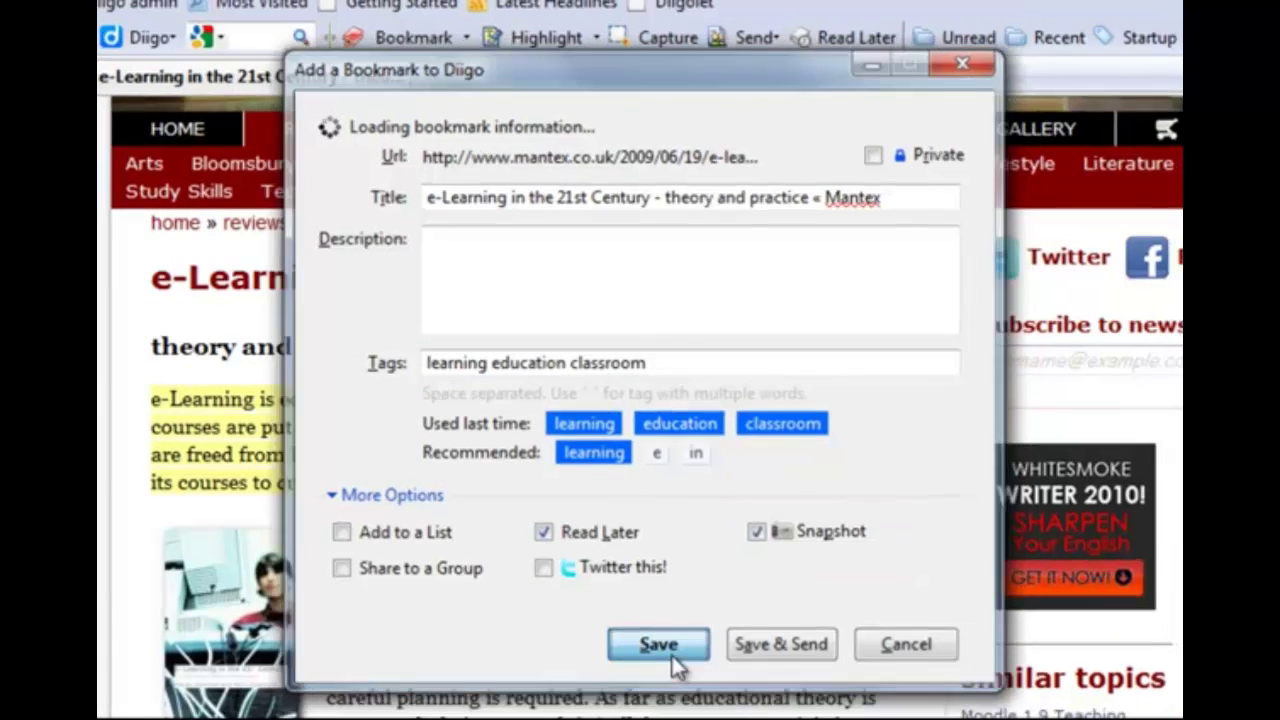
click(665, 649)
Open My Library in a new browser tab and view the screenshot version of the article's uploaded snapshot
click(380, 147)
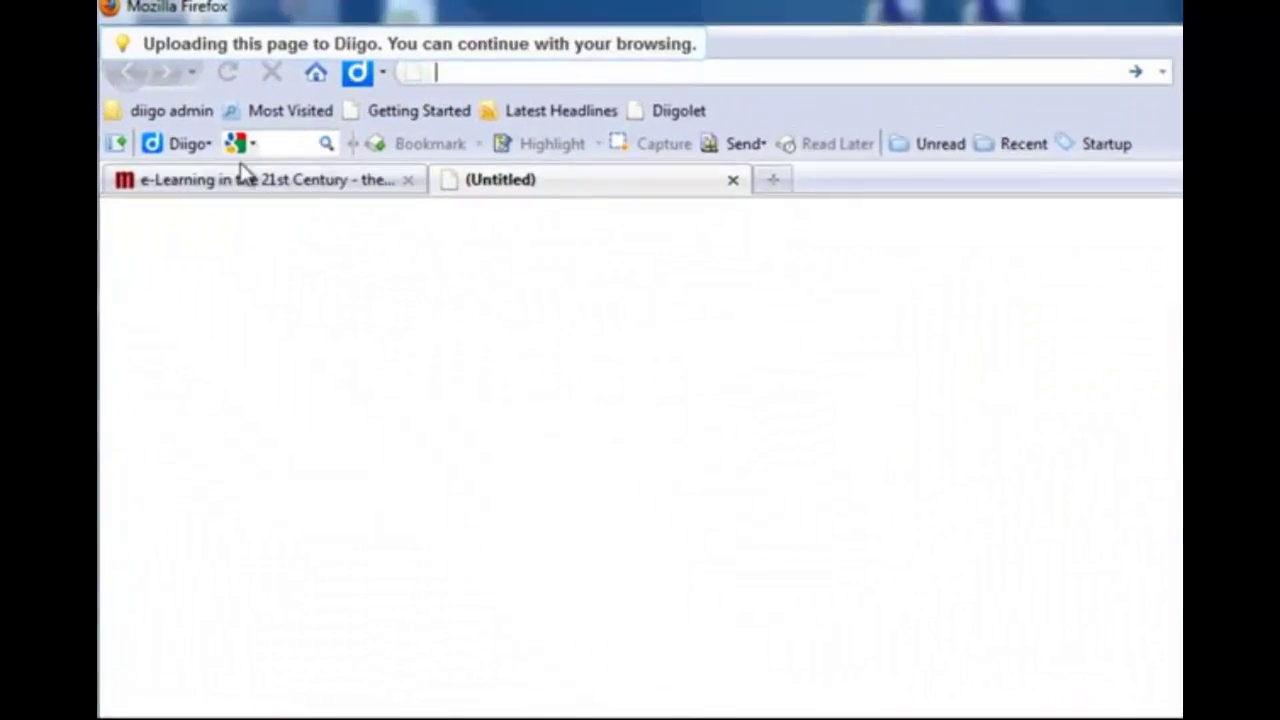
click(163, 117)
click(195, 198)
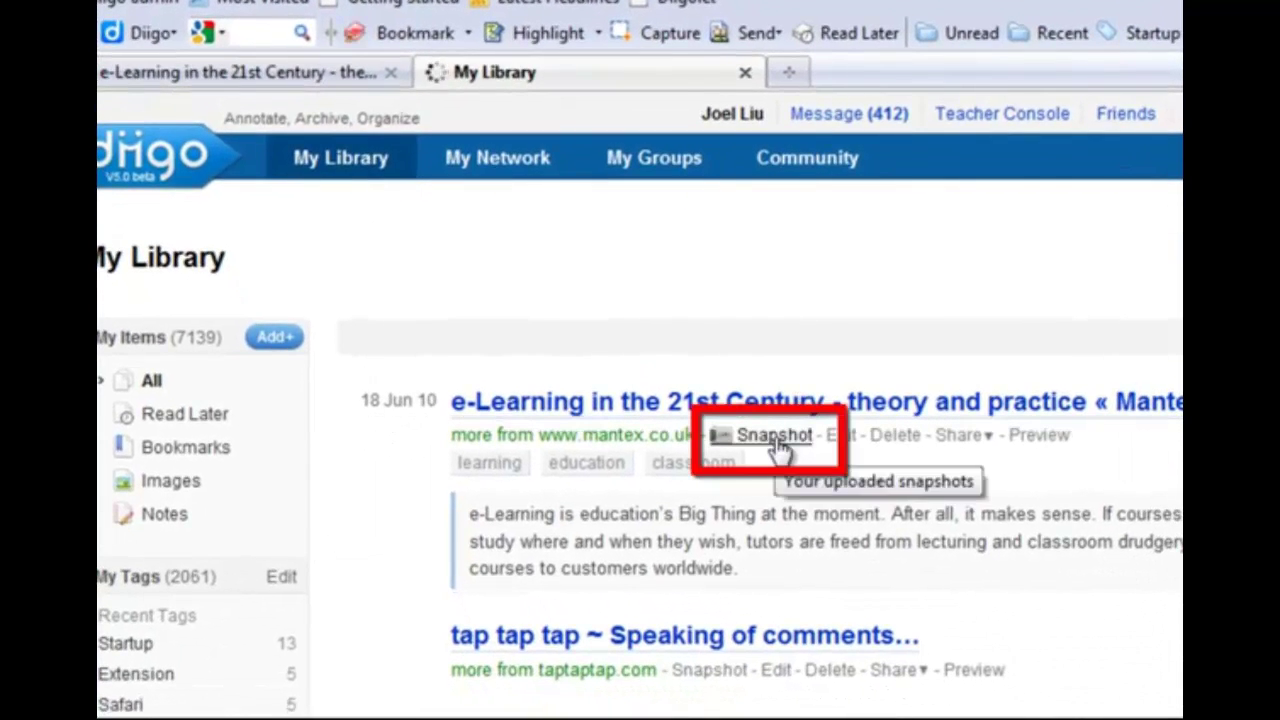
click(777, 443)
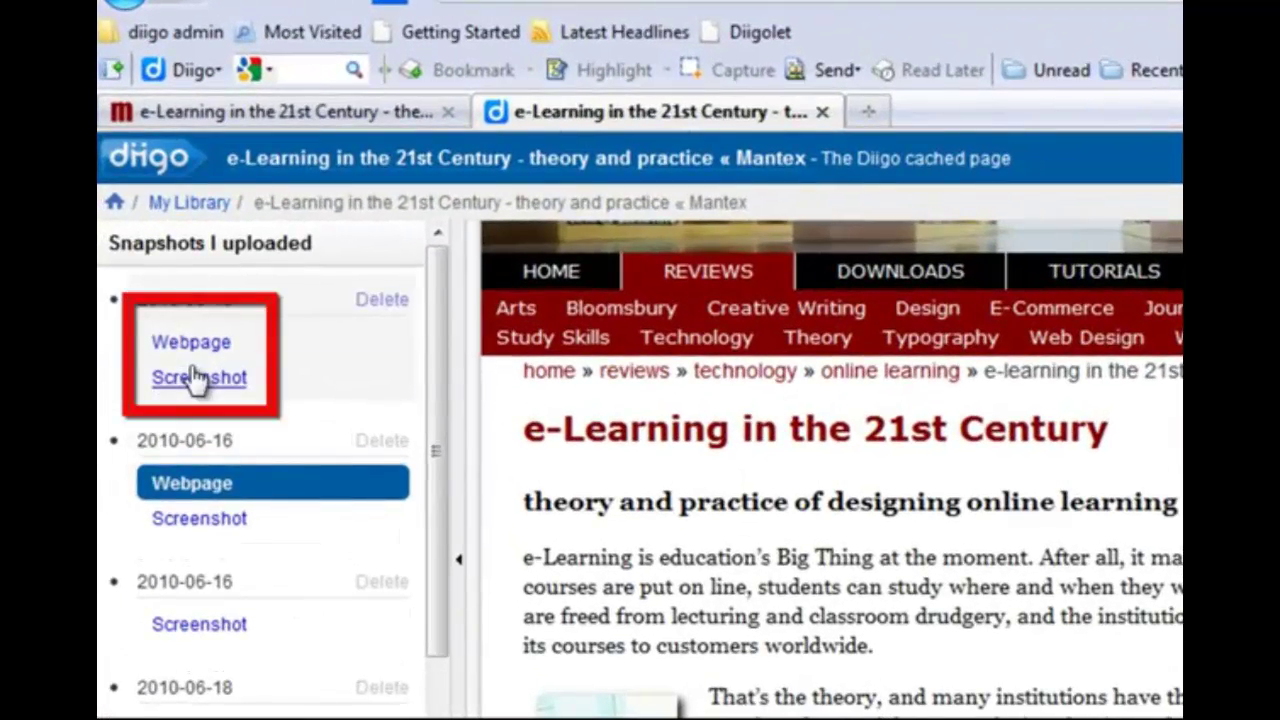
click(197, 377)
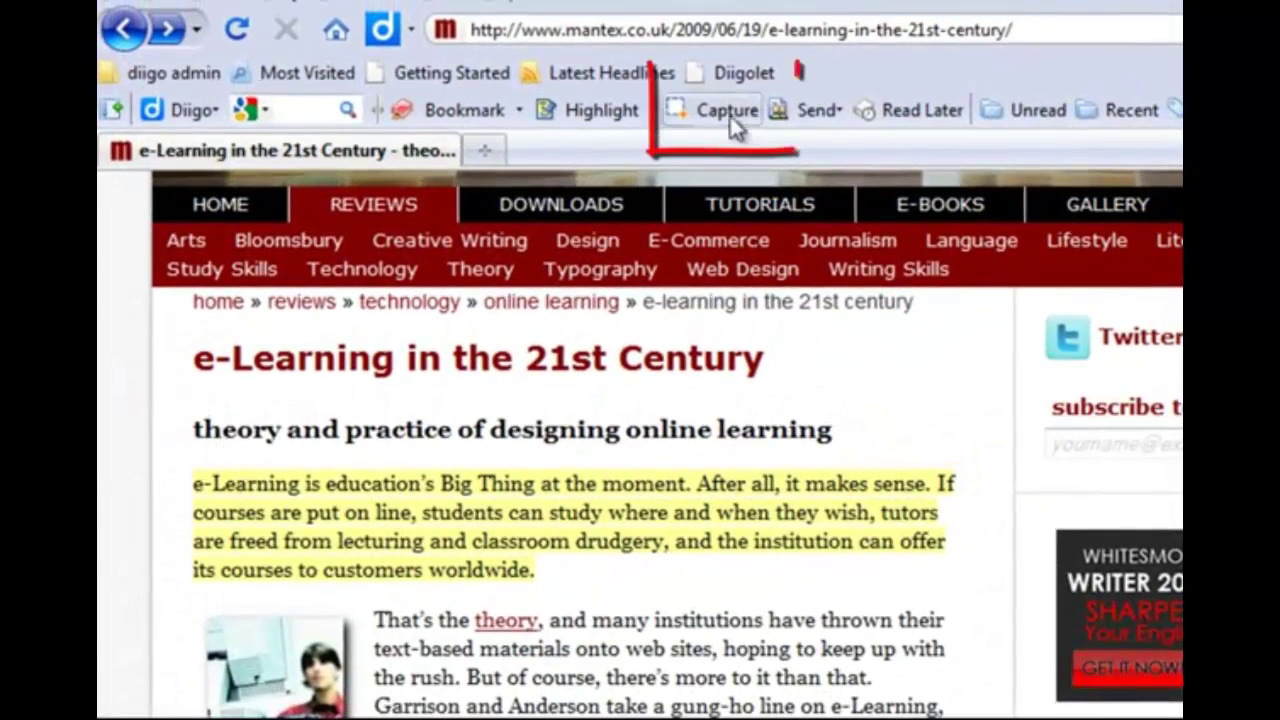
Start an image capture of the article page and frame the highlighted paragraph, about 542 x 118
click(728, 112)
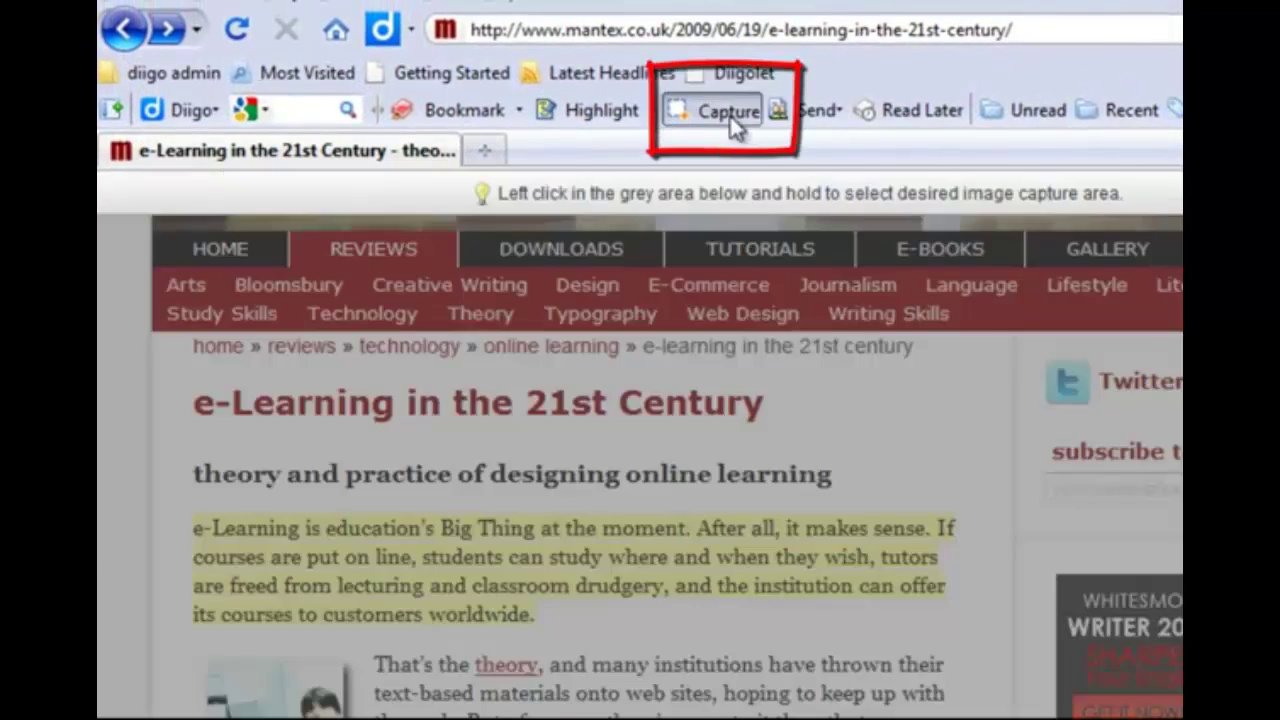
mouse_move(183, 478)
mouse_down()
mouse_move(512, 503)
mouse_move(991, 580)
mouse_move(963, 643)
mouse_up()
click(757, 694)
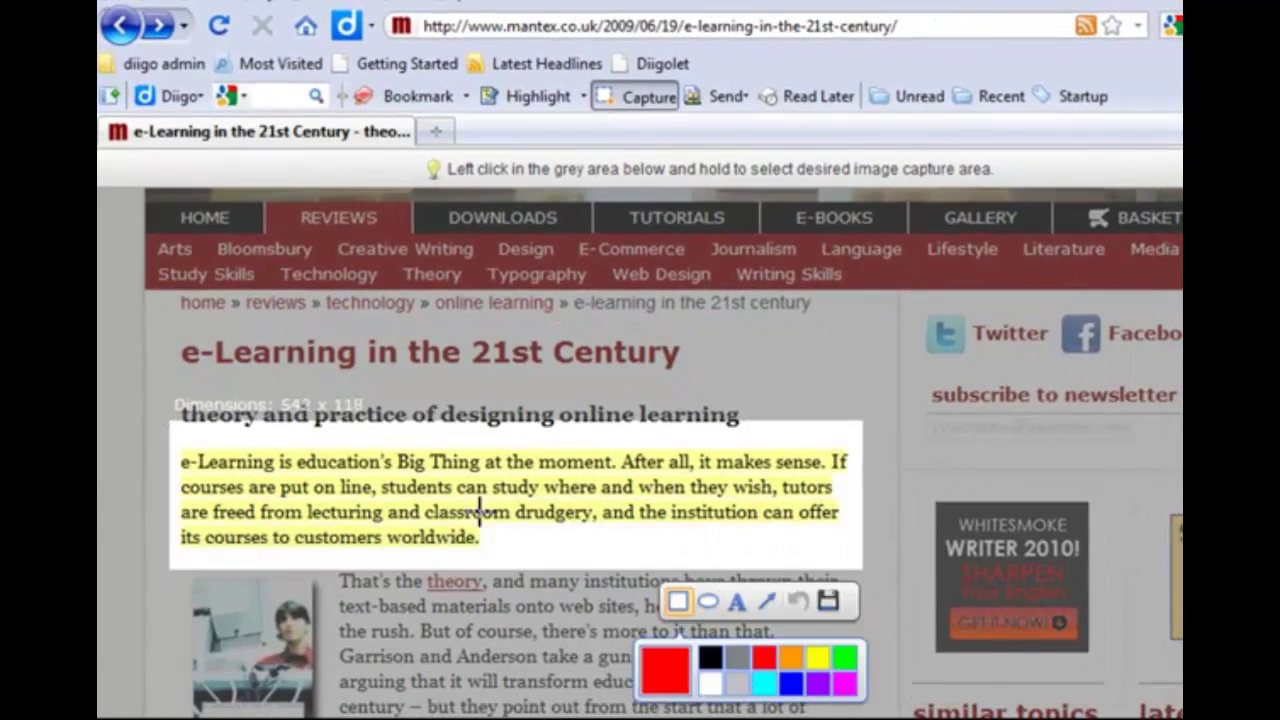
Annotate the capture with a red rectangle over the middle of the paragraph, an arrow pointing to it and the text "Good!"
drag(383, 446, 560, 520)
click(767, 600)
click(737, 600)
click(600, 542)
text(Good!)
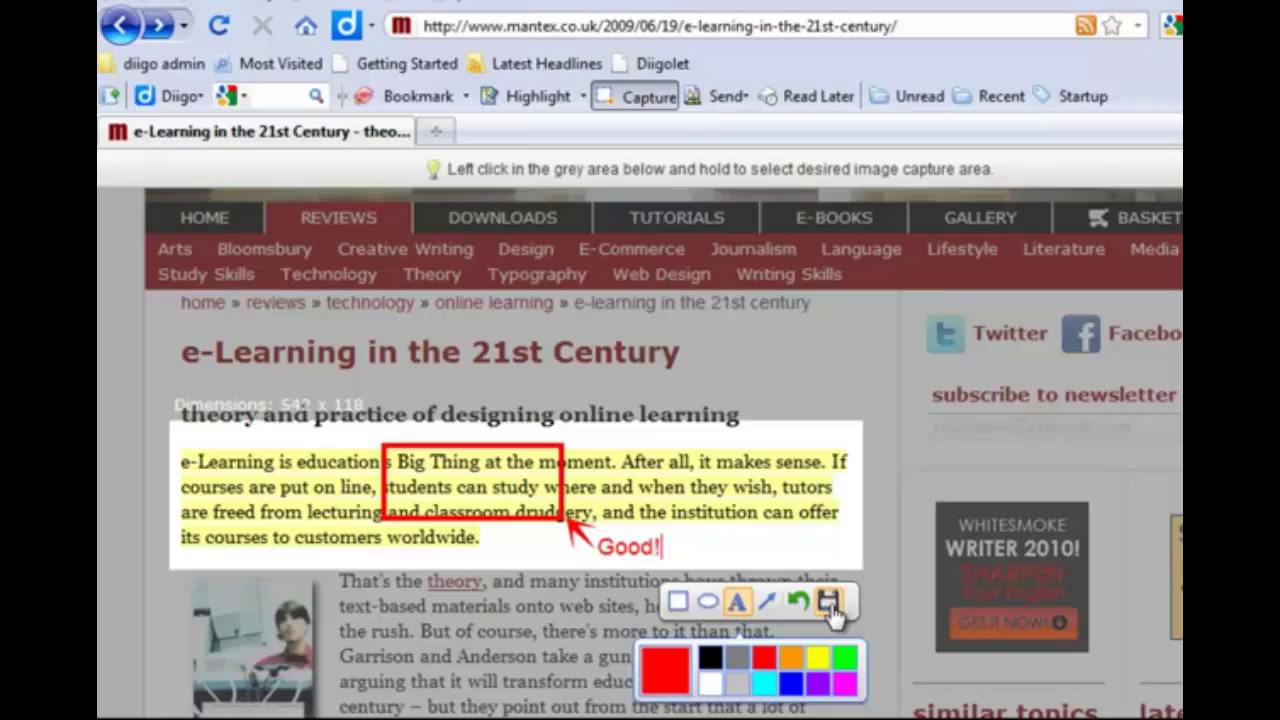
Save the annotated capture and open the captured image in the library
click(828, 600)
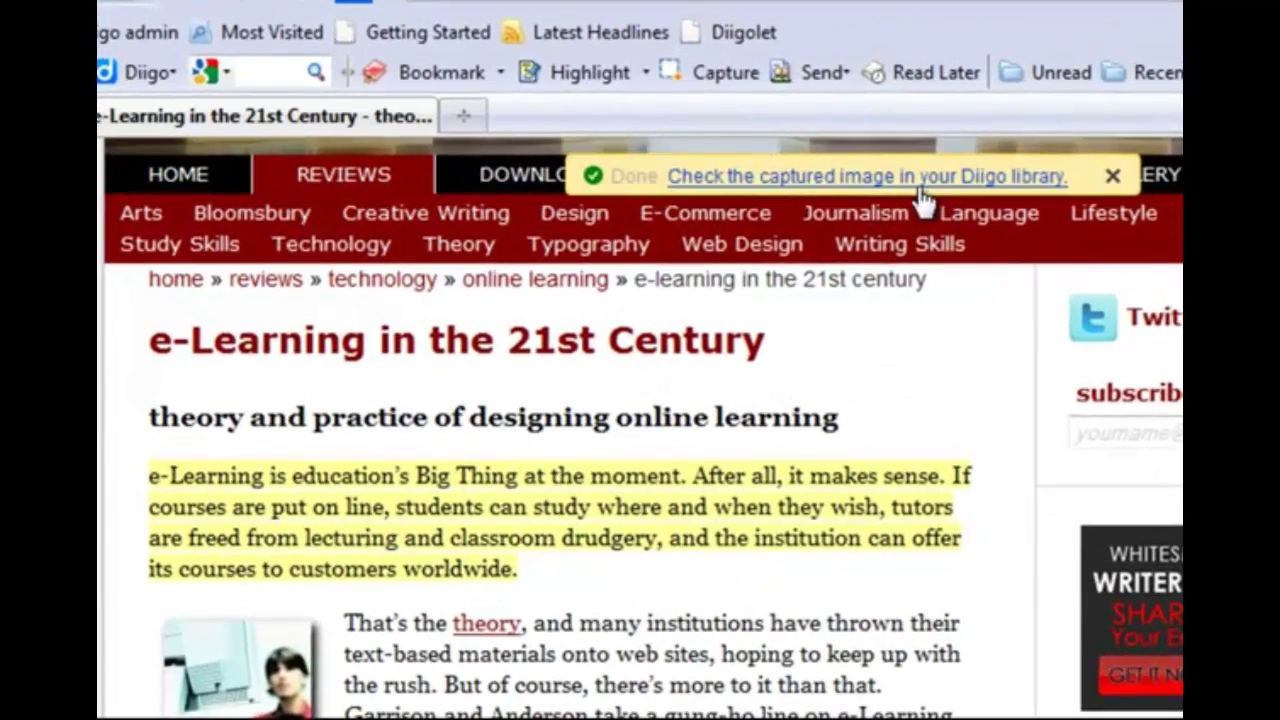
click(920, 182)
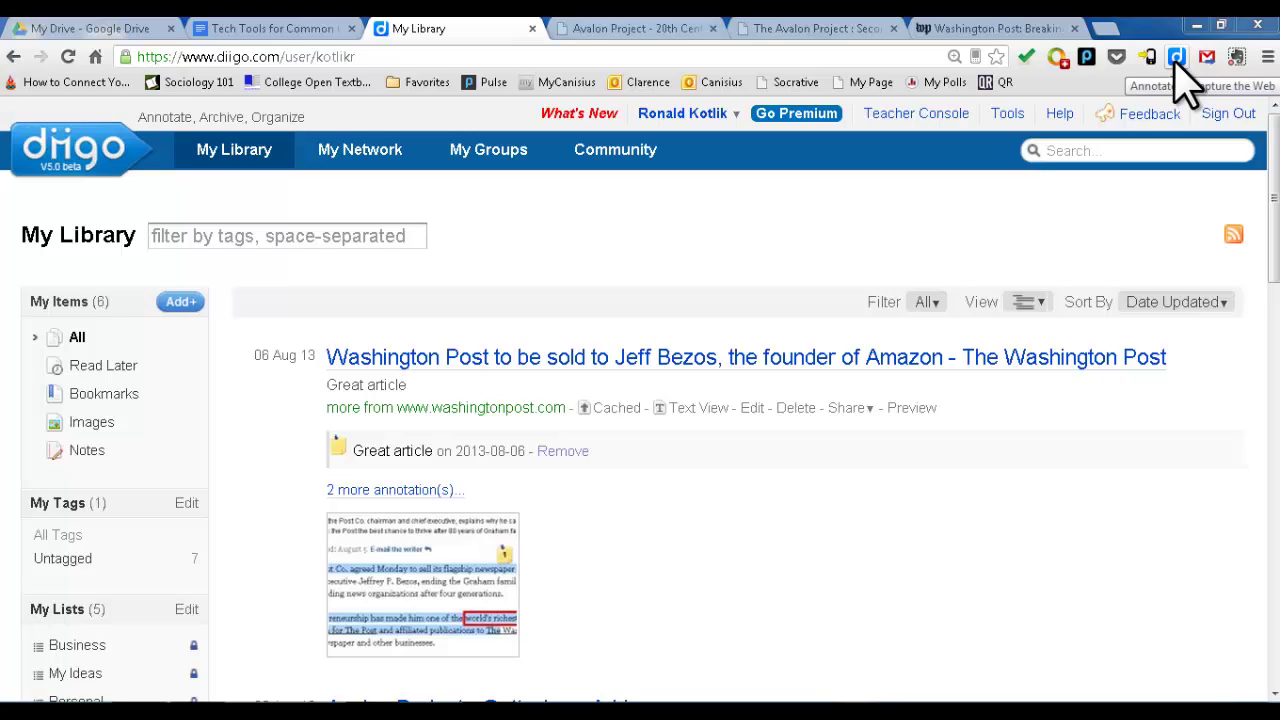
Switch to the Avalon Project page and look over the opening of Abraham Lincoln's Second Inaugural Address
click(843, 32)
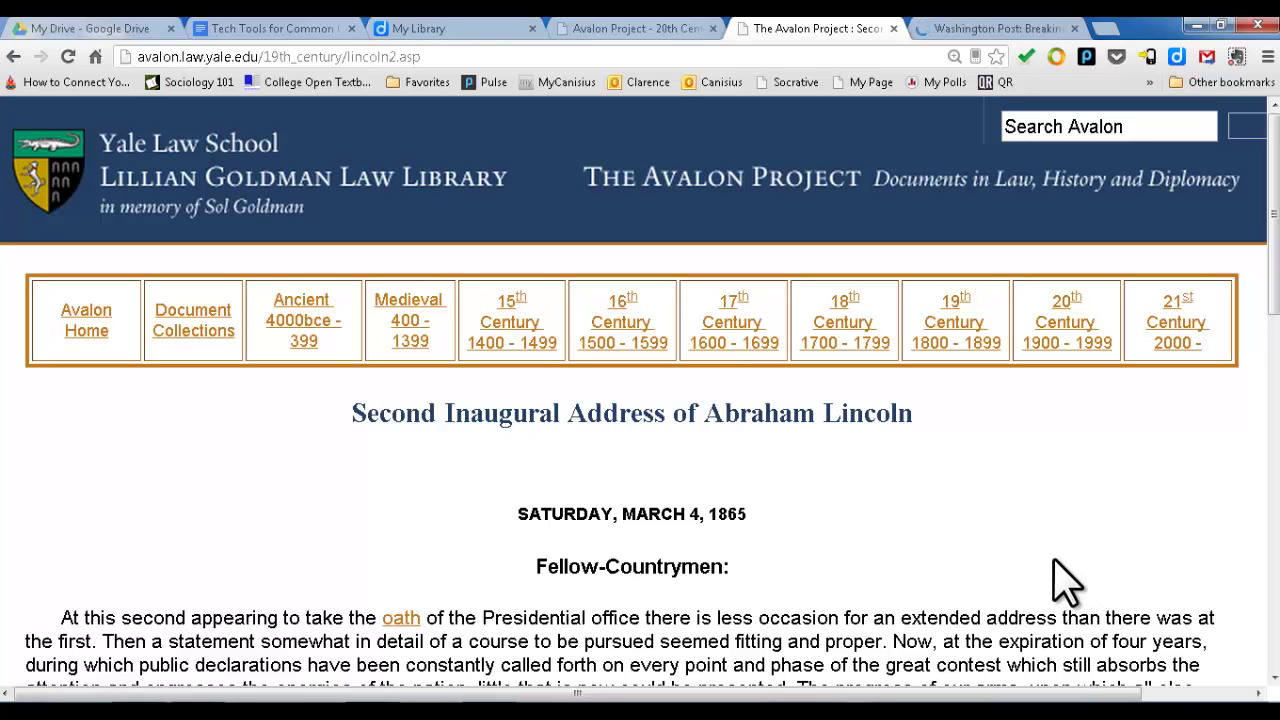
scroll(848, 569, down, 3)
scroll(838, 578, down, 3)
scroll(850, 575, up, 3)
scroll(860, 575, up, 2)
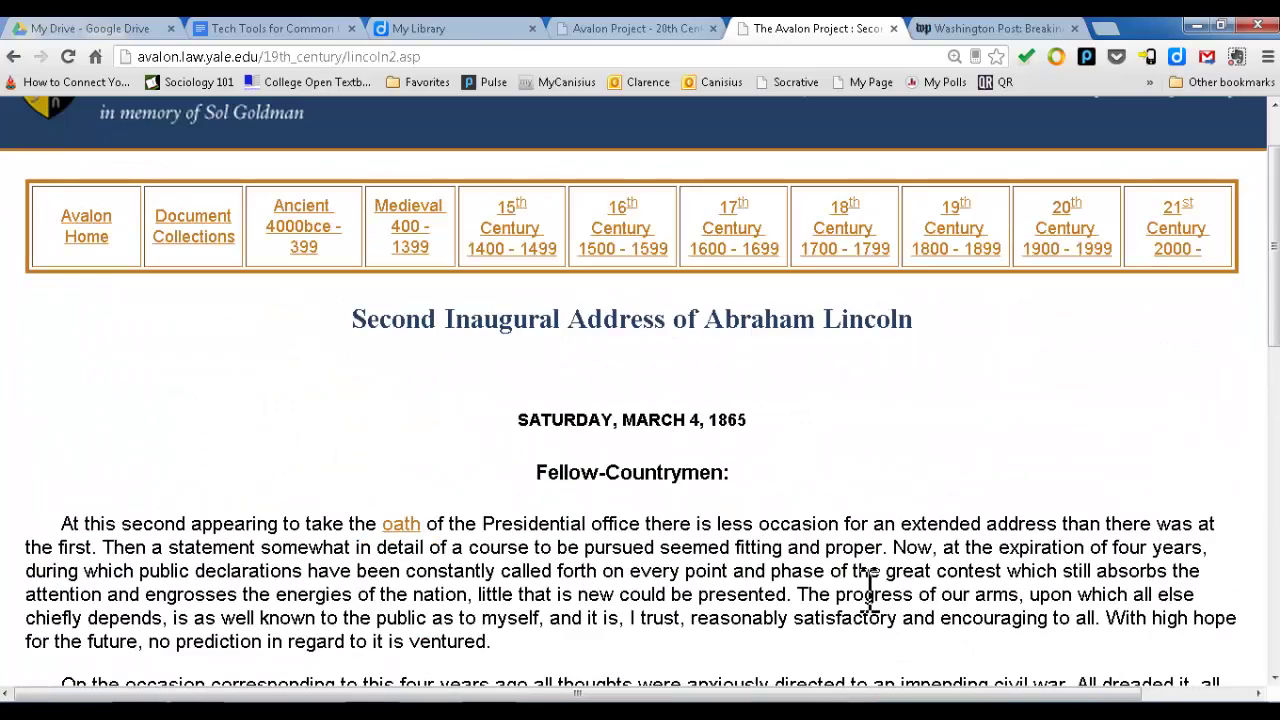
scroll(870, 595, up, 1)
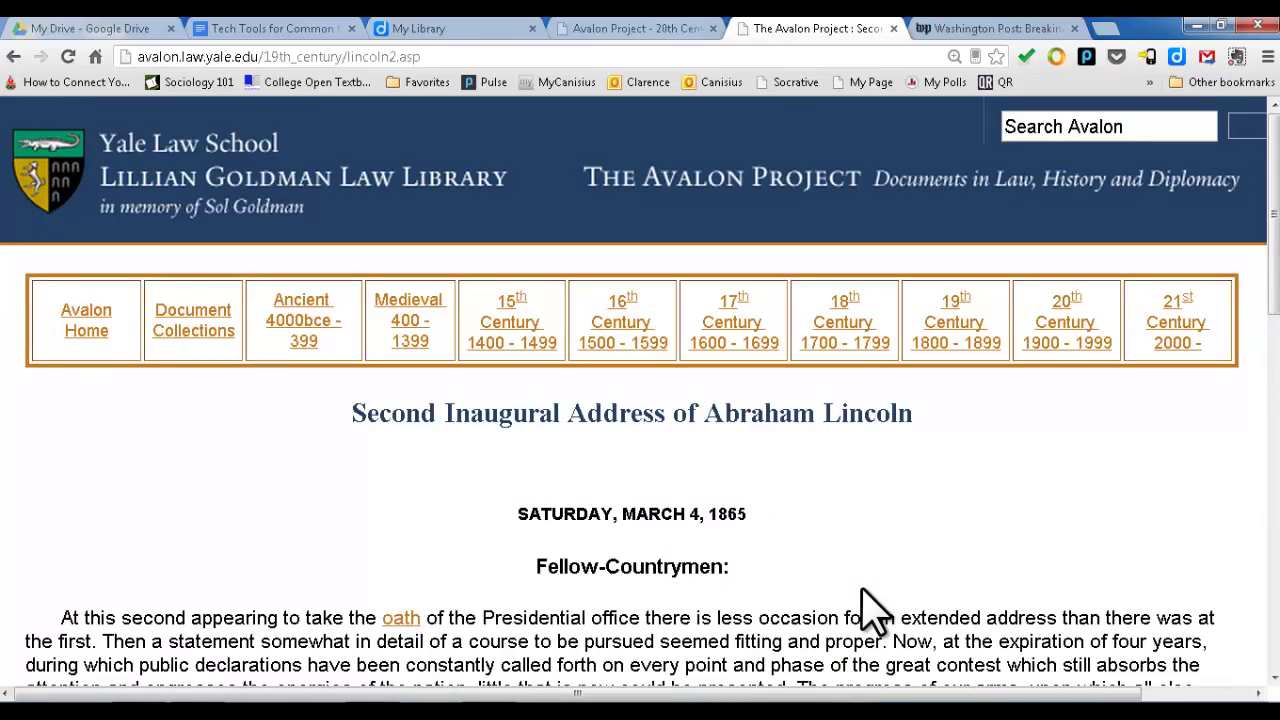
scroll(872, 608, down, 1)
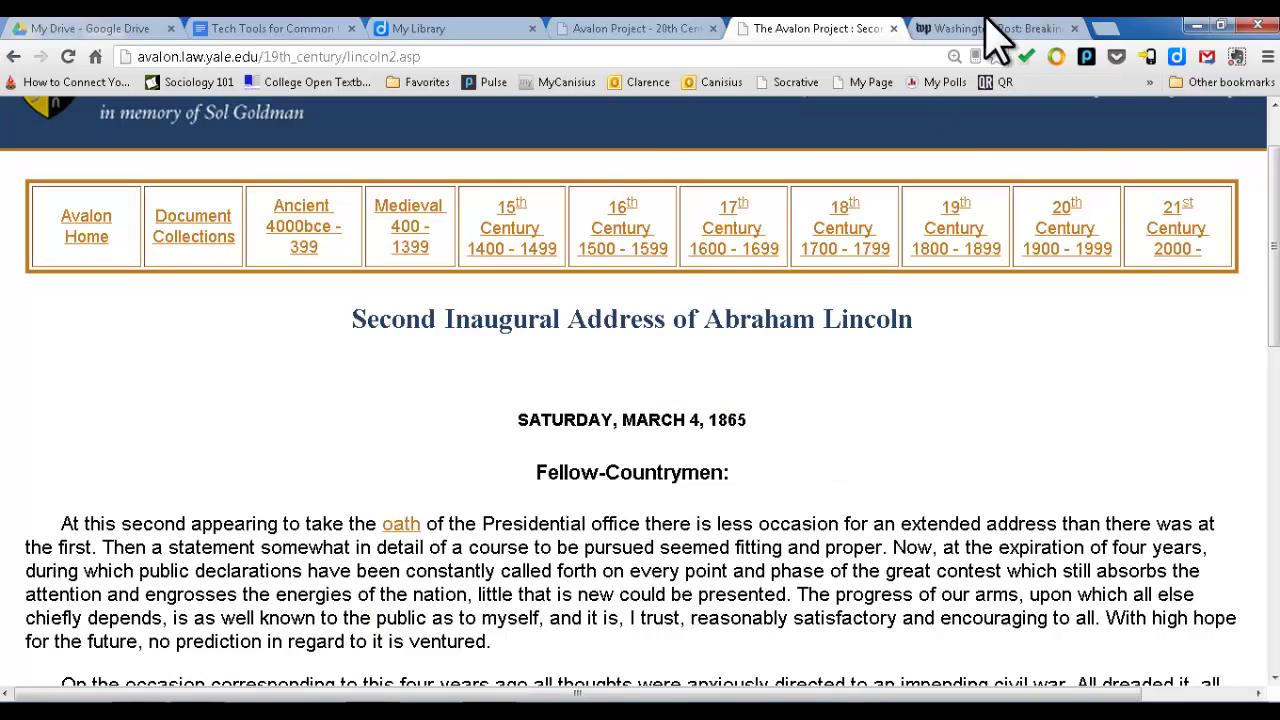
Turn on annotation for the Lincoln address page and set the highlighter color to Yellow
click(1177, 57)
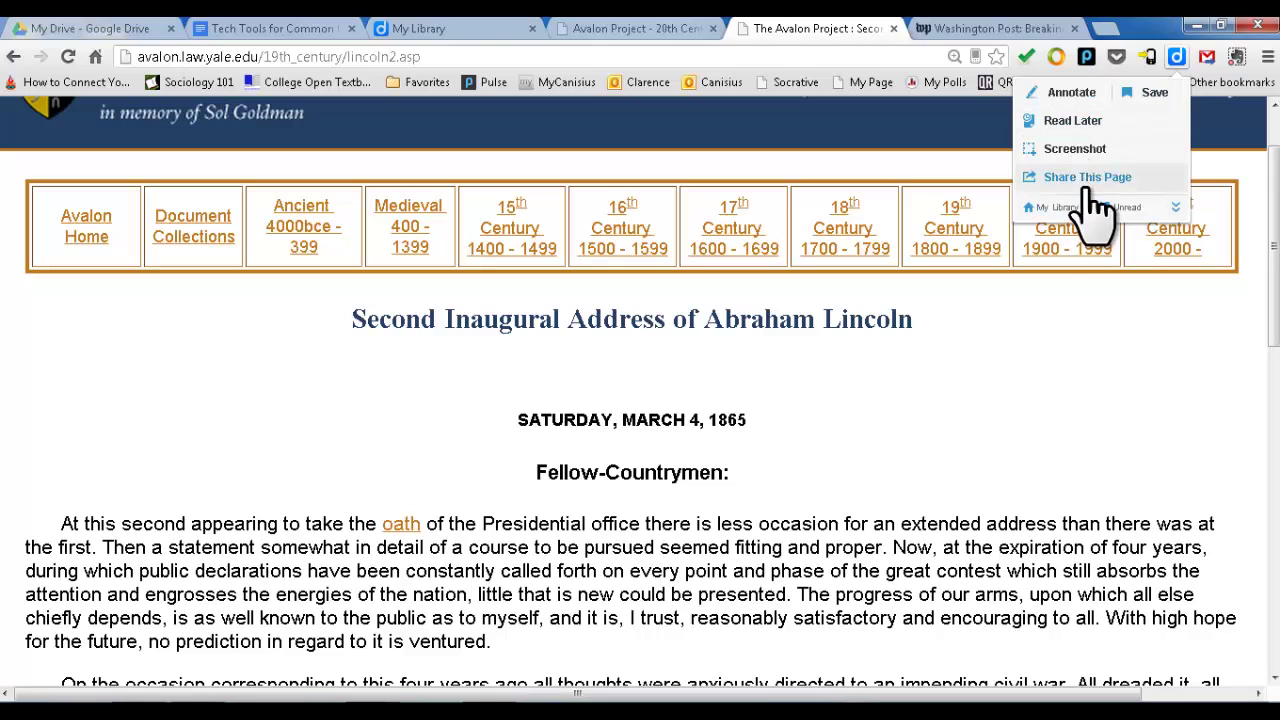
click(1072, 97)
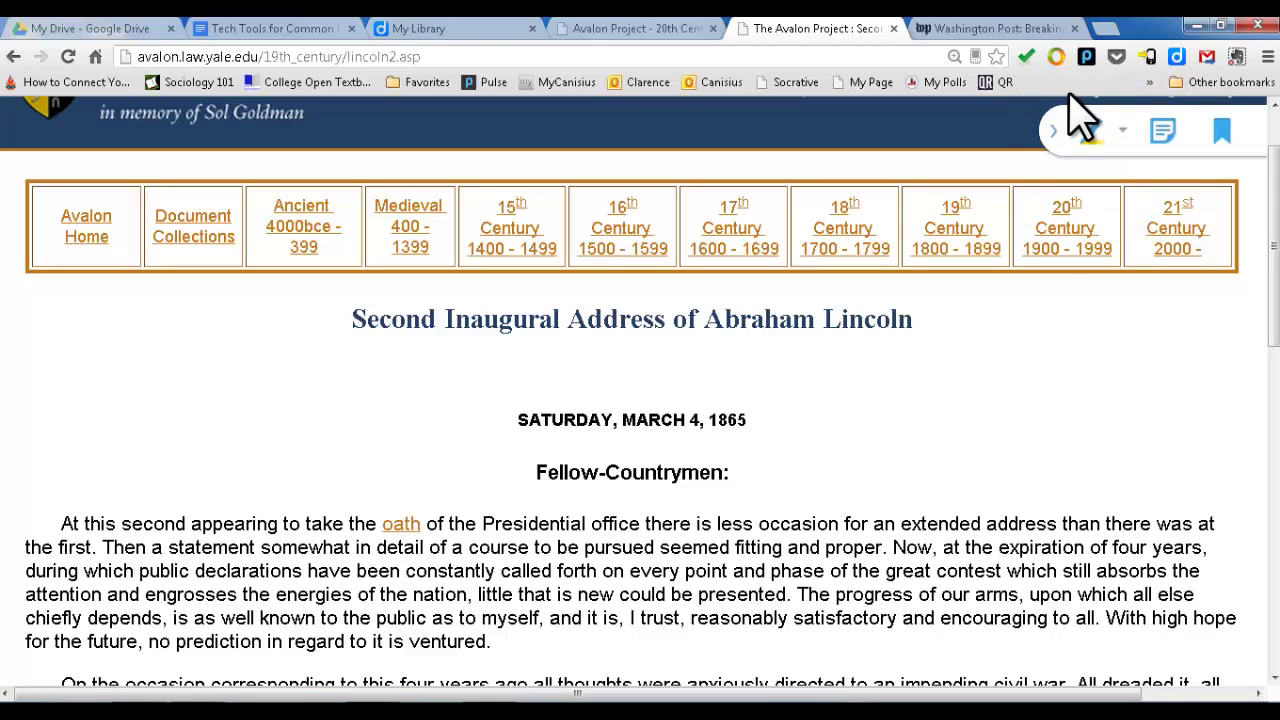
click(1120, 130)
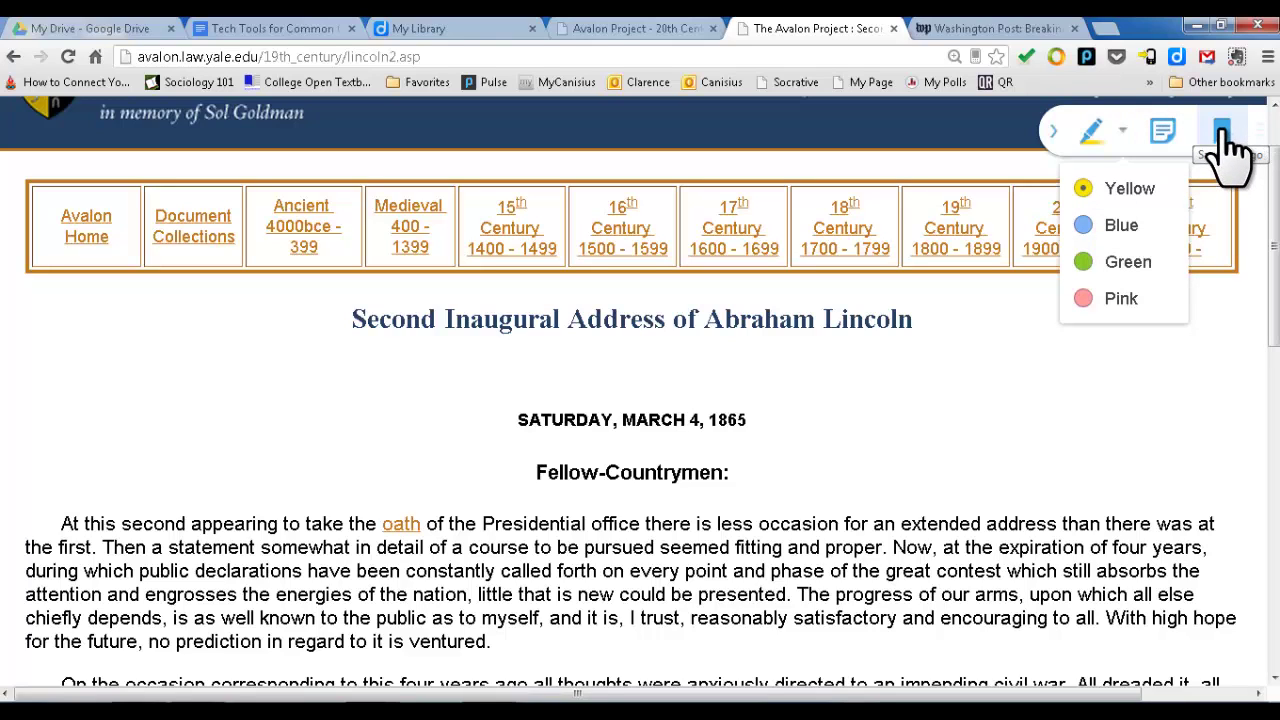
click(1125, 188)
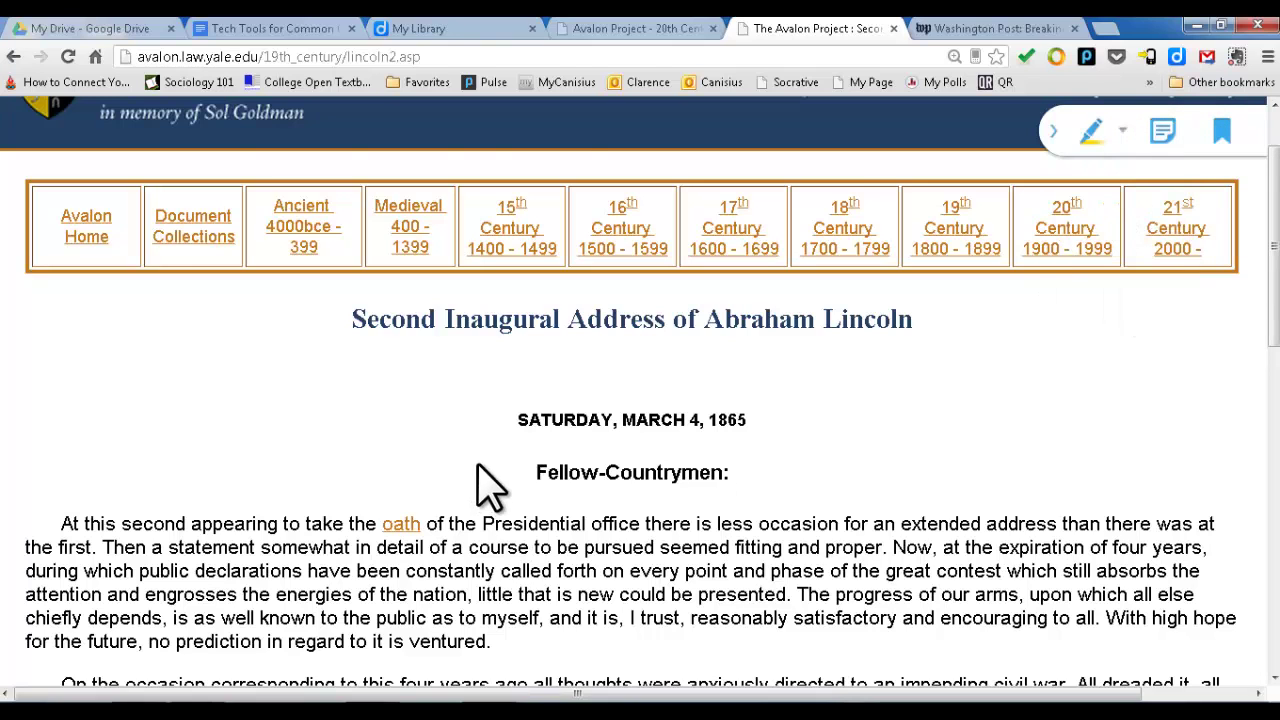
Highlight the address's closing paragraph, from "With malice toward none" to "with all nations", in yellow
scroll(486, 488, down, 2)
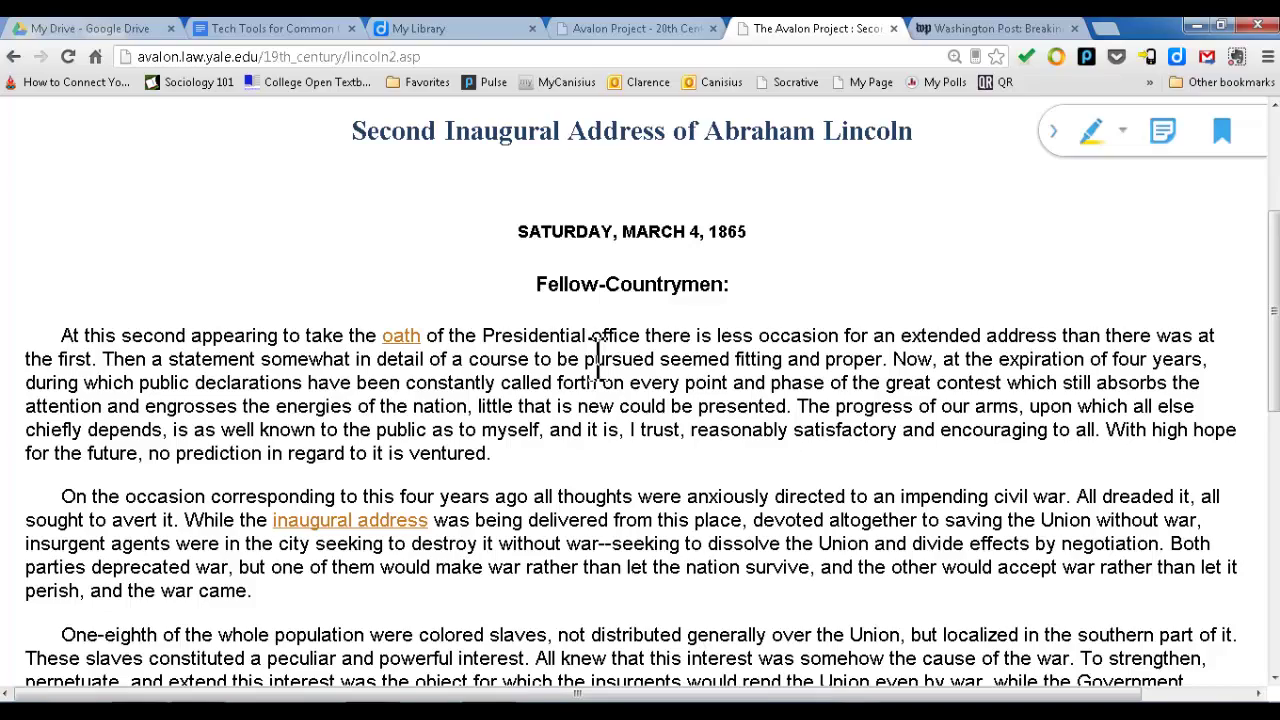
scroll(428, 523, down, 3)
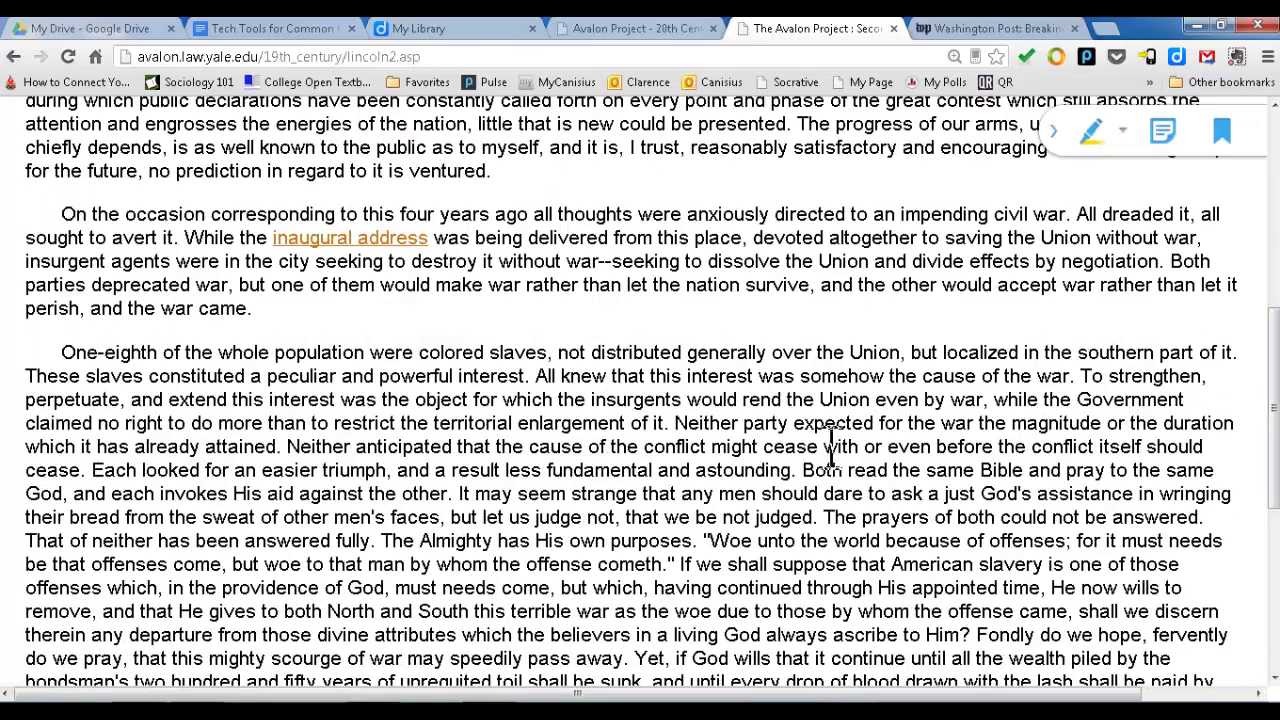
scroll(830, 447, down, 4)
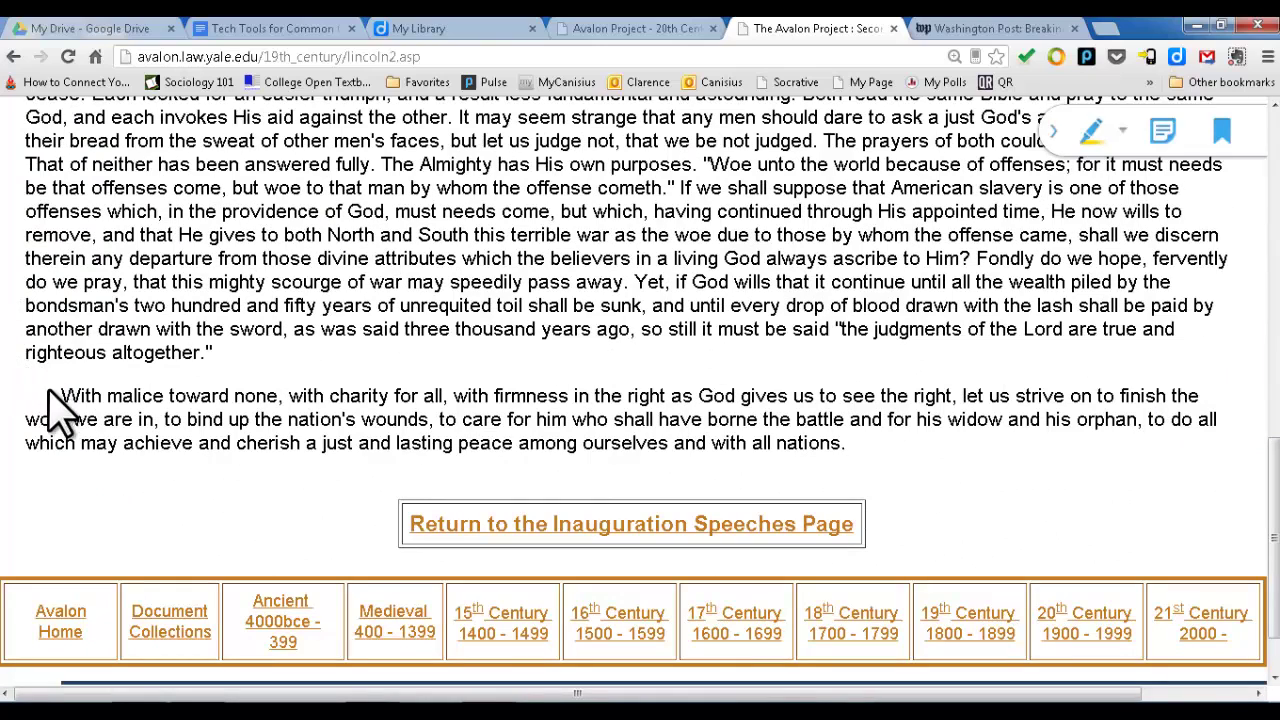
mouse_move(60, 396)
mouse_down()
mouse_move(1032, 435)
mouse_move(960, 443)
mouse_move(985, 470)
mouse_up()
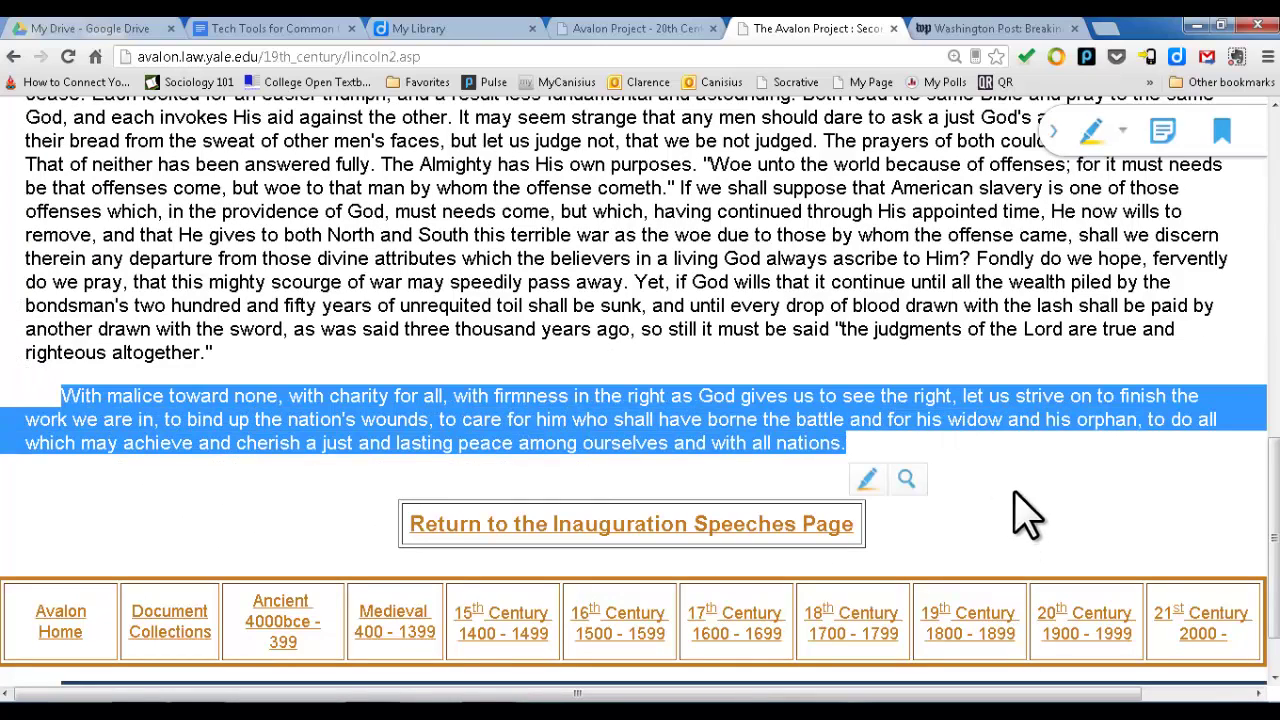
click(868, 480)
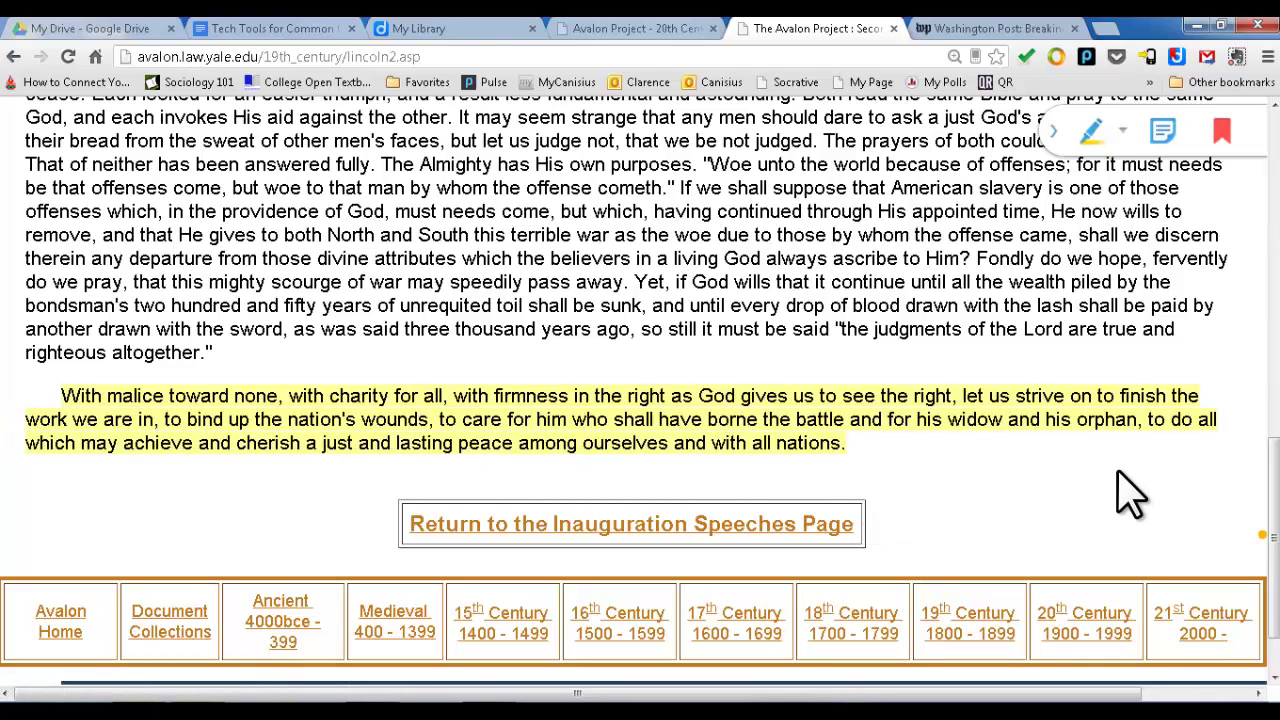
Highlight the passage from "Yet, if God wills" to "righteous altogether" and change its highlight color to Pink
scroll(1130, 490, up, 1)
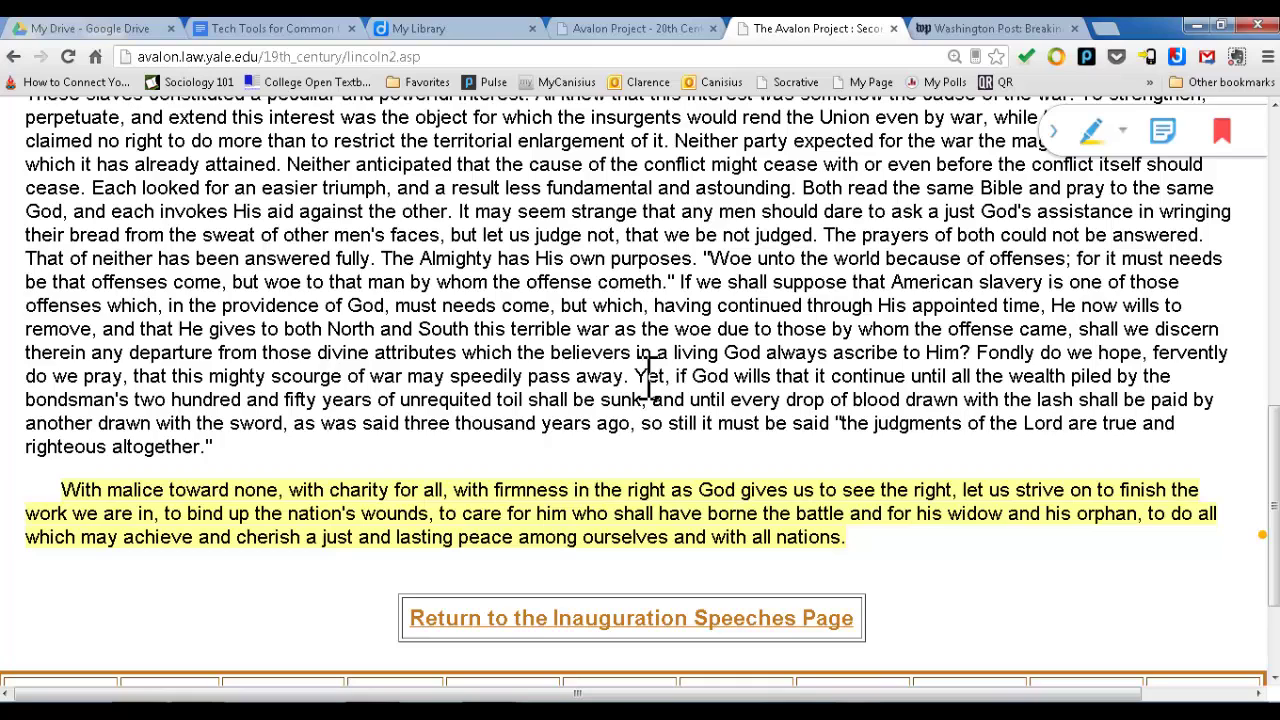
drag(638, 378, 331, 455)
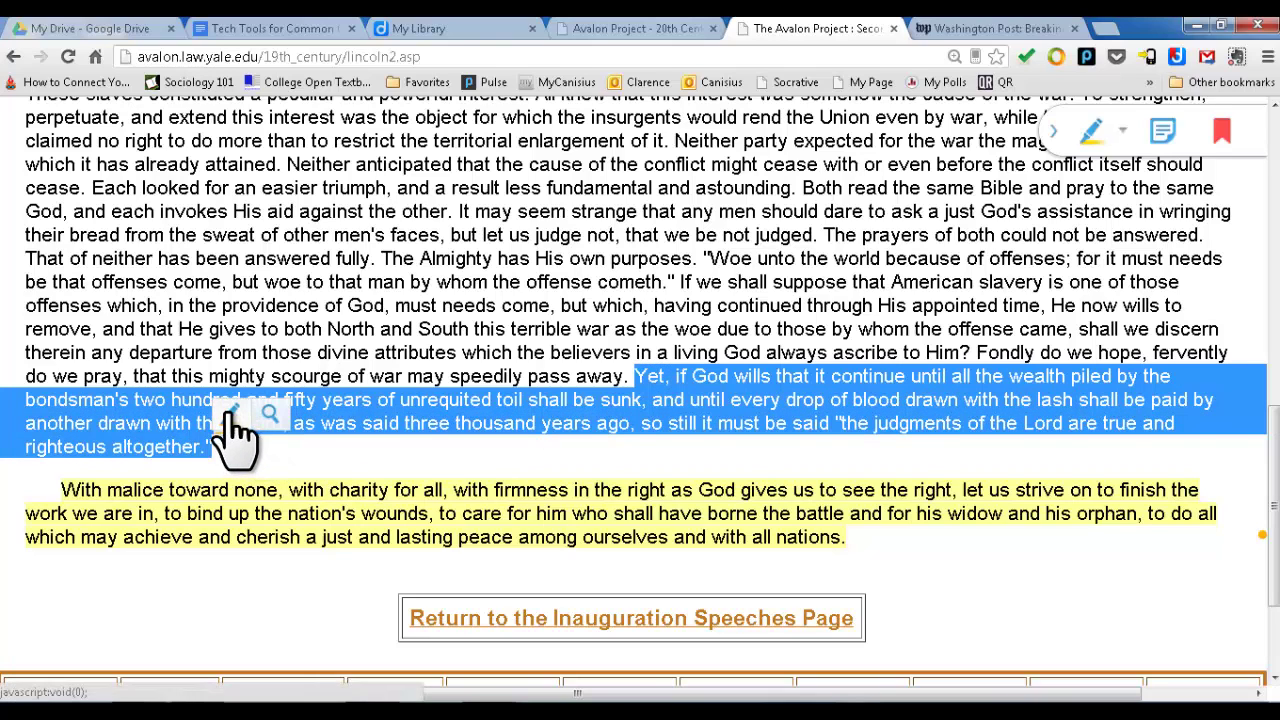
click(230, 416)
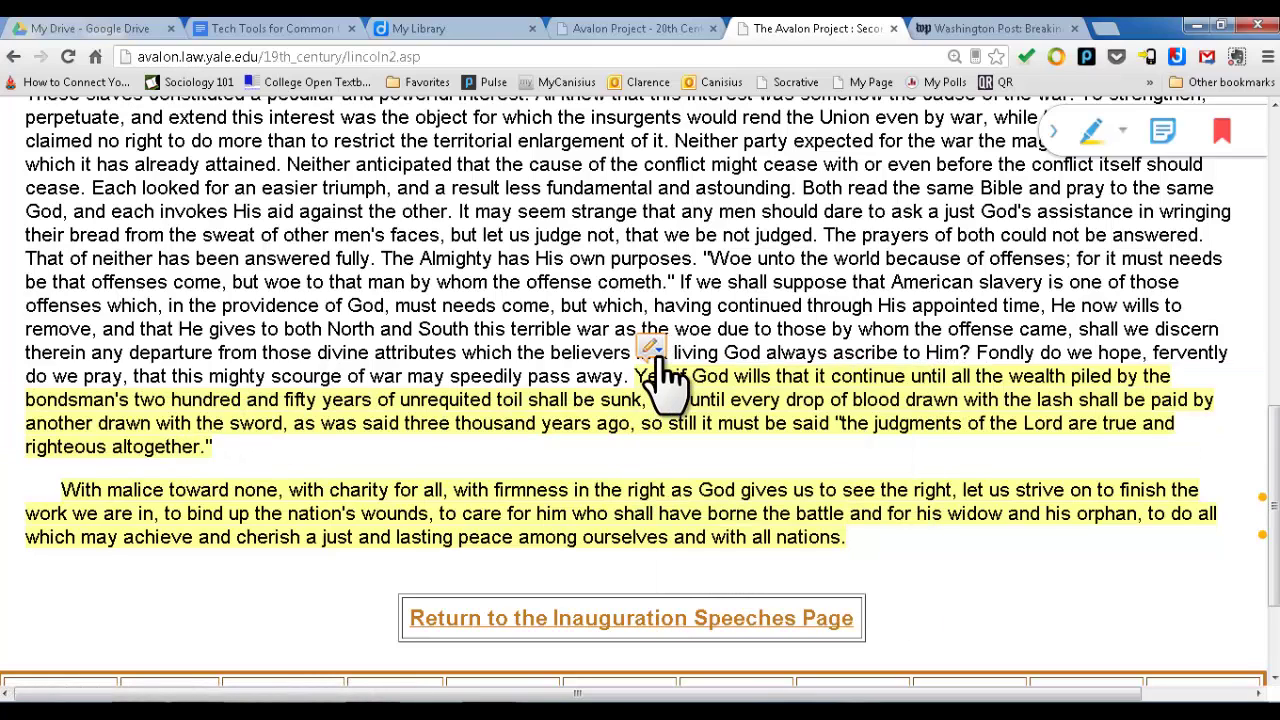
mouse_move(651, 350)
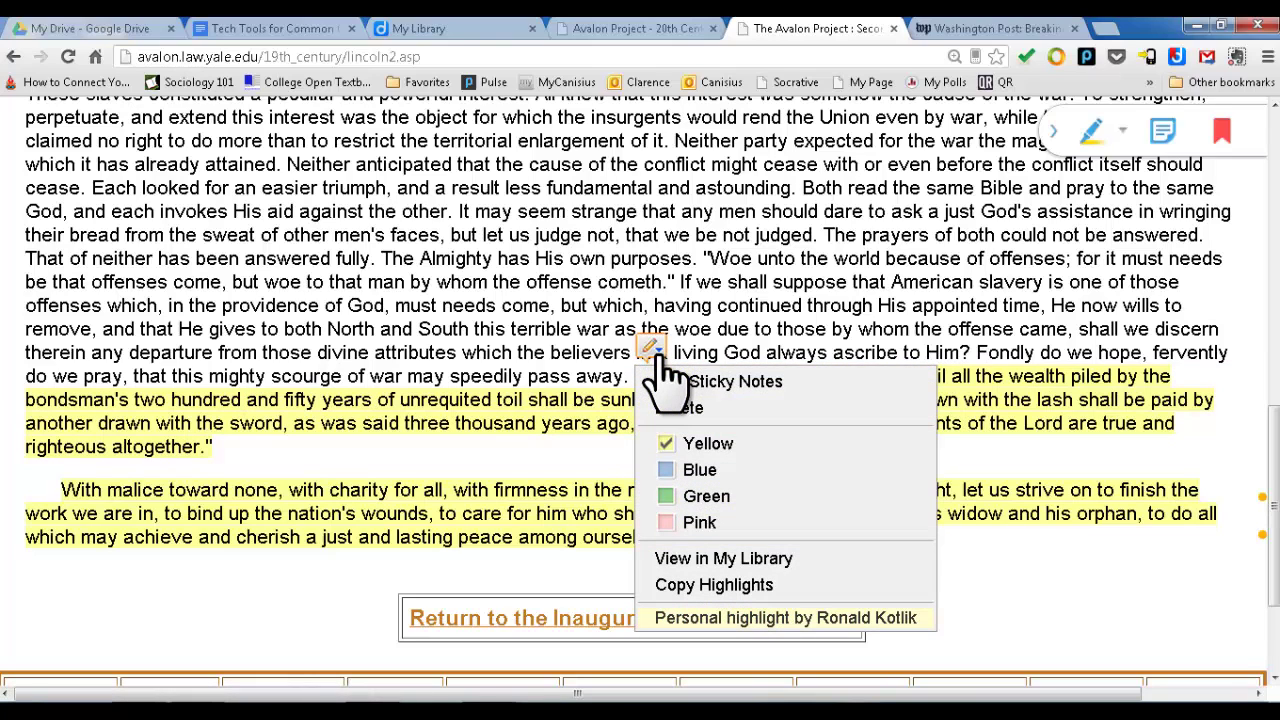
click(665, 522)
scroll(718, 478, up, 3)
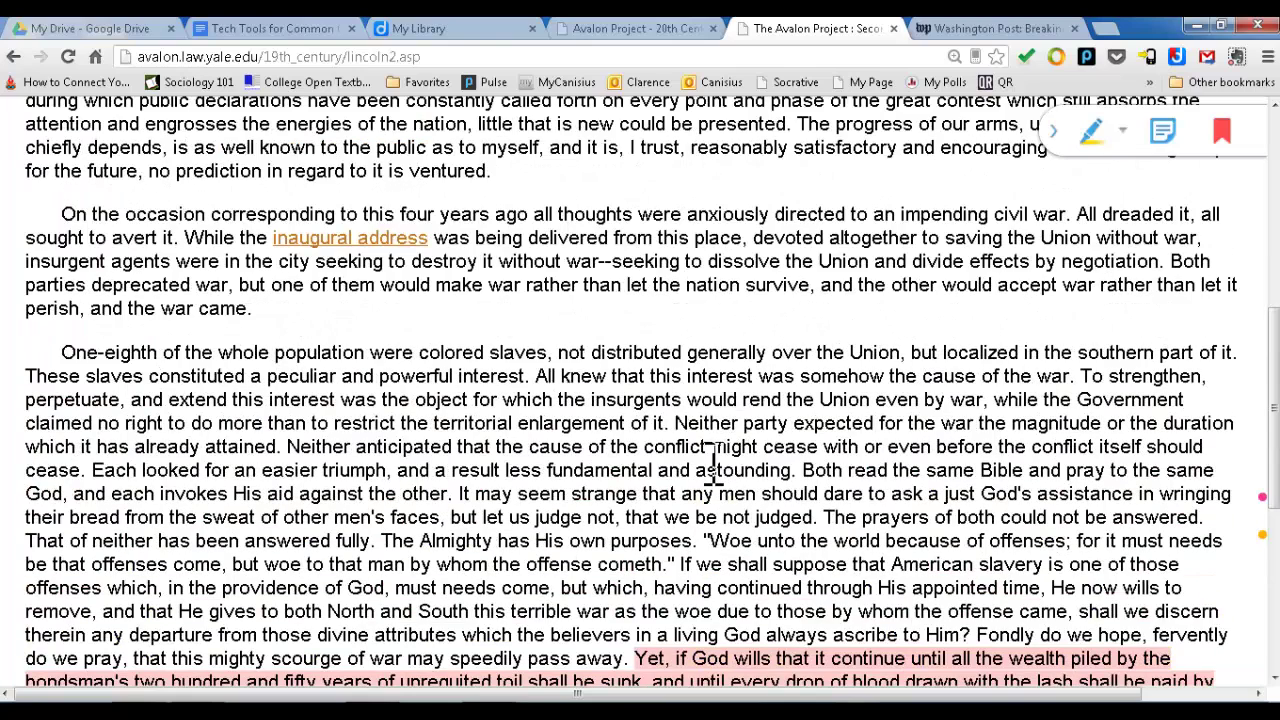
Add a private sticky note reading "Reference to God" to the Lincoln address page and review the marked-up passages
scroll(682, 460, down, 3)
scroll(925, 235, down, 1)
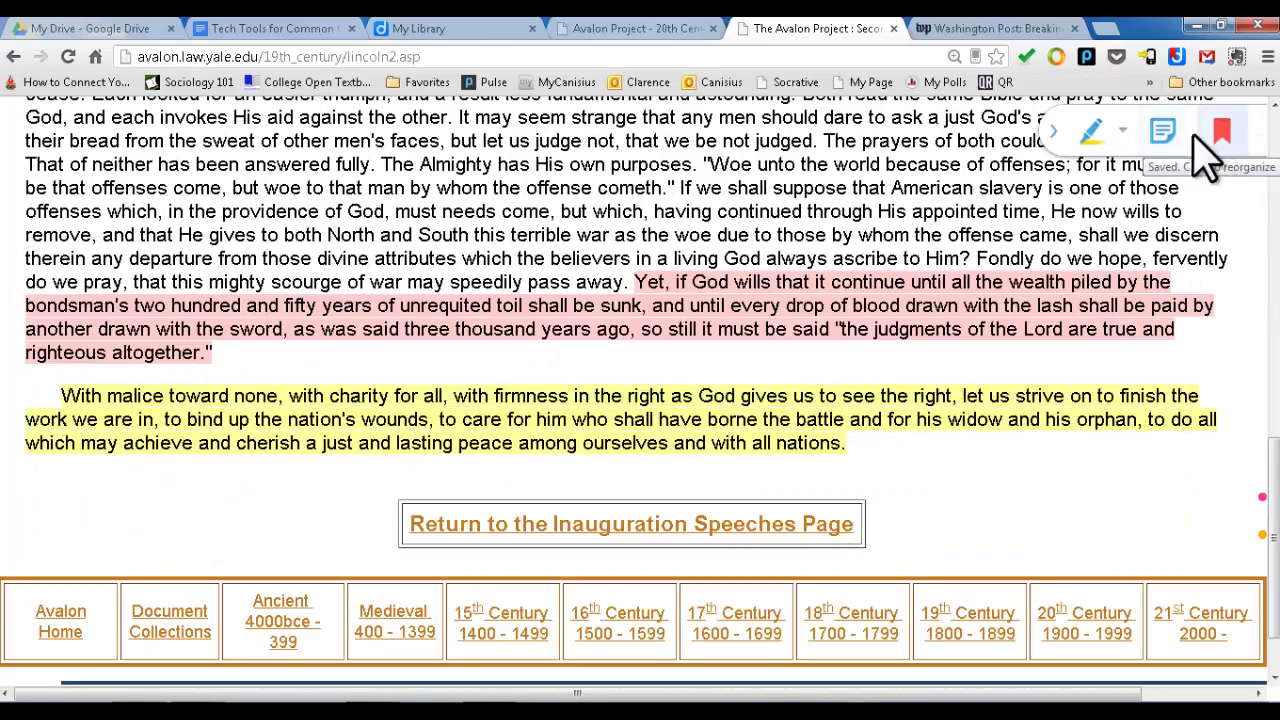
click(1163, 132)
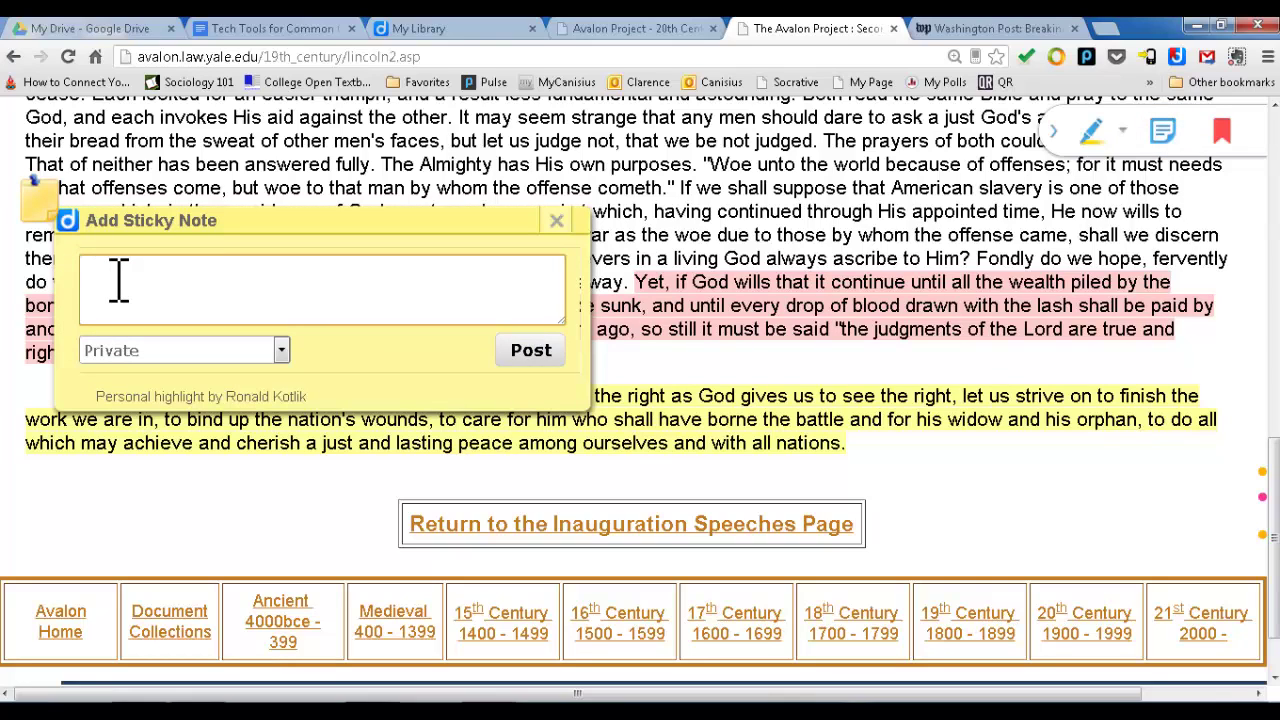
text(Reference to)
key(ctrl+a)
text(Reference to God)
click(282, 350)
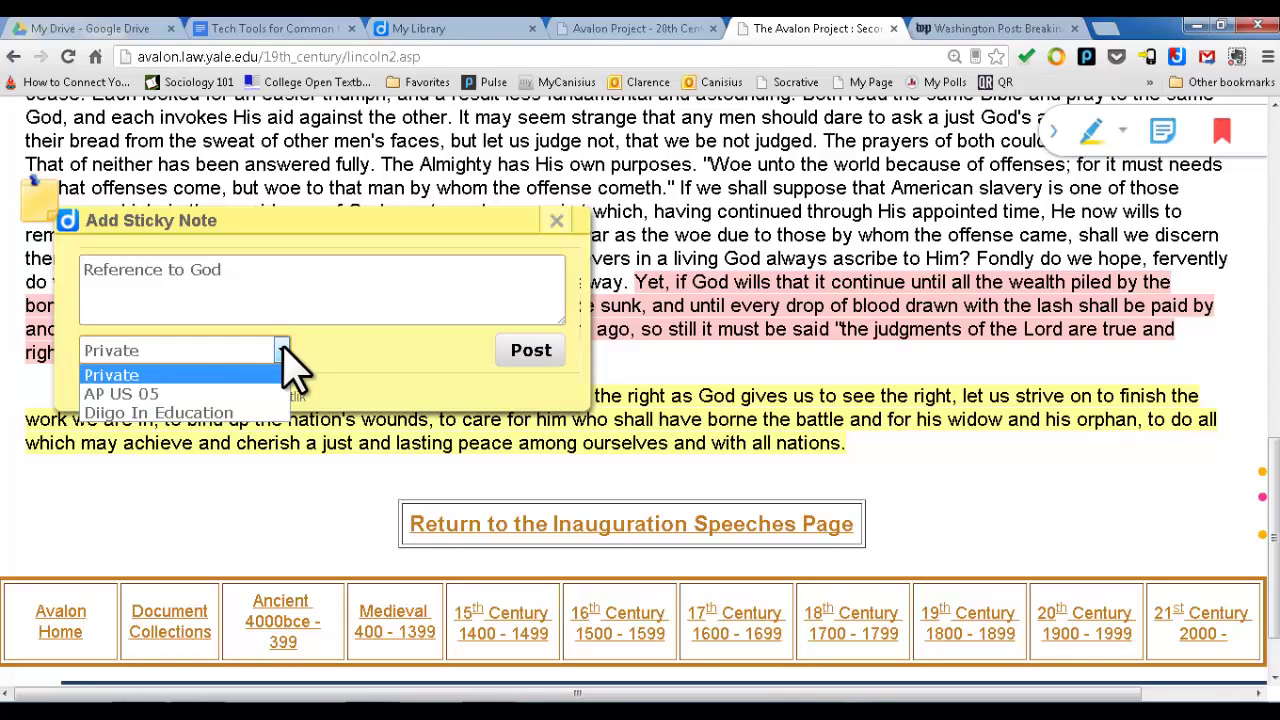
click(190, 378)
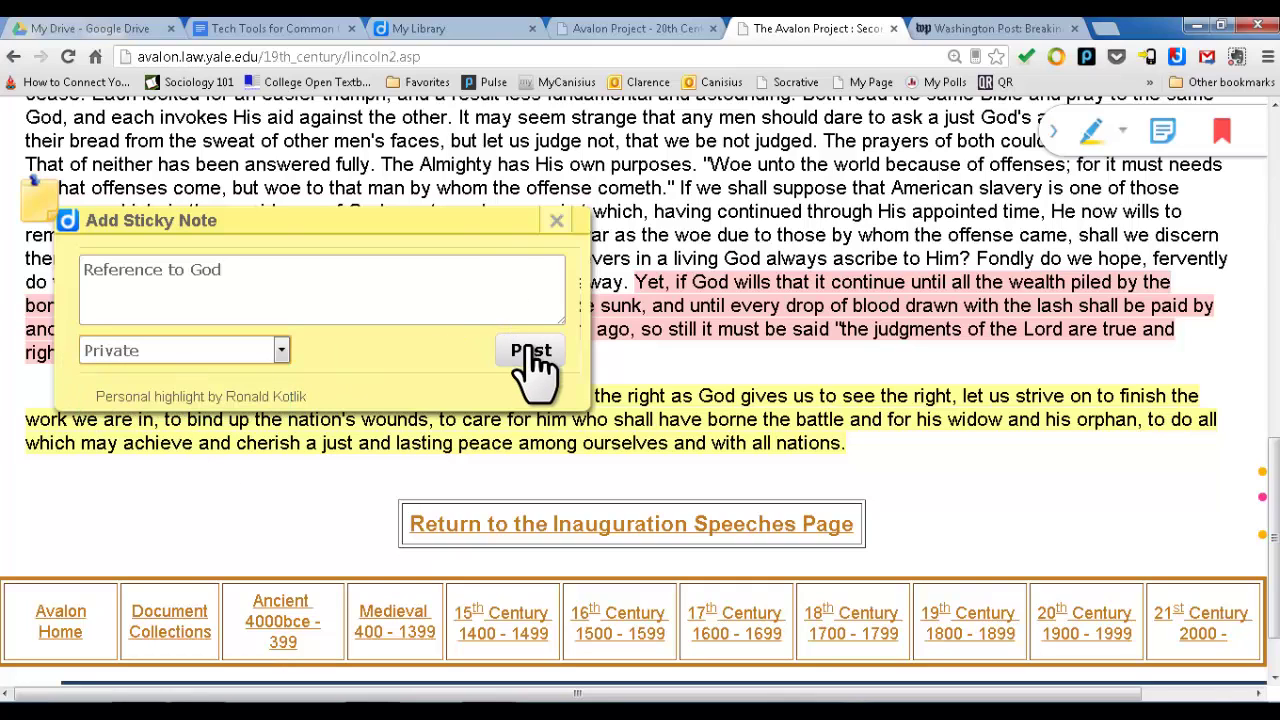
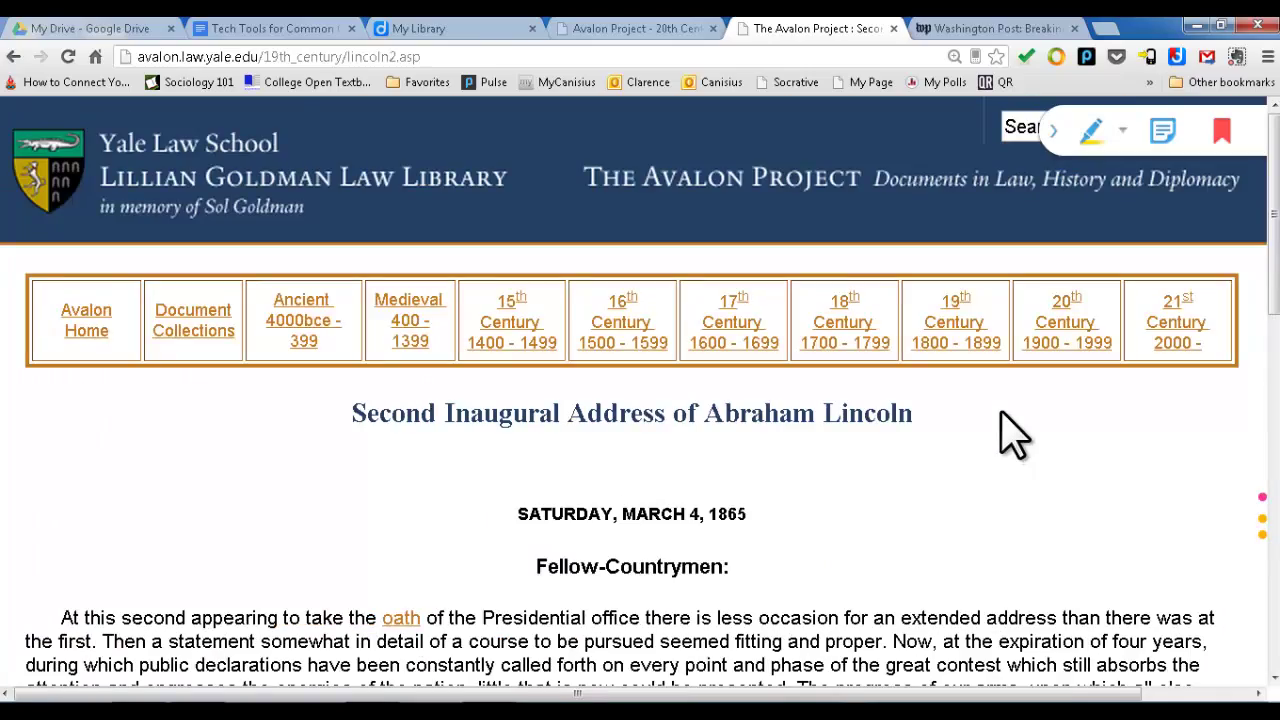
scroll(995, 410, down, 7)
scroll(990, 400, down, 2)
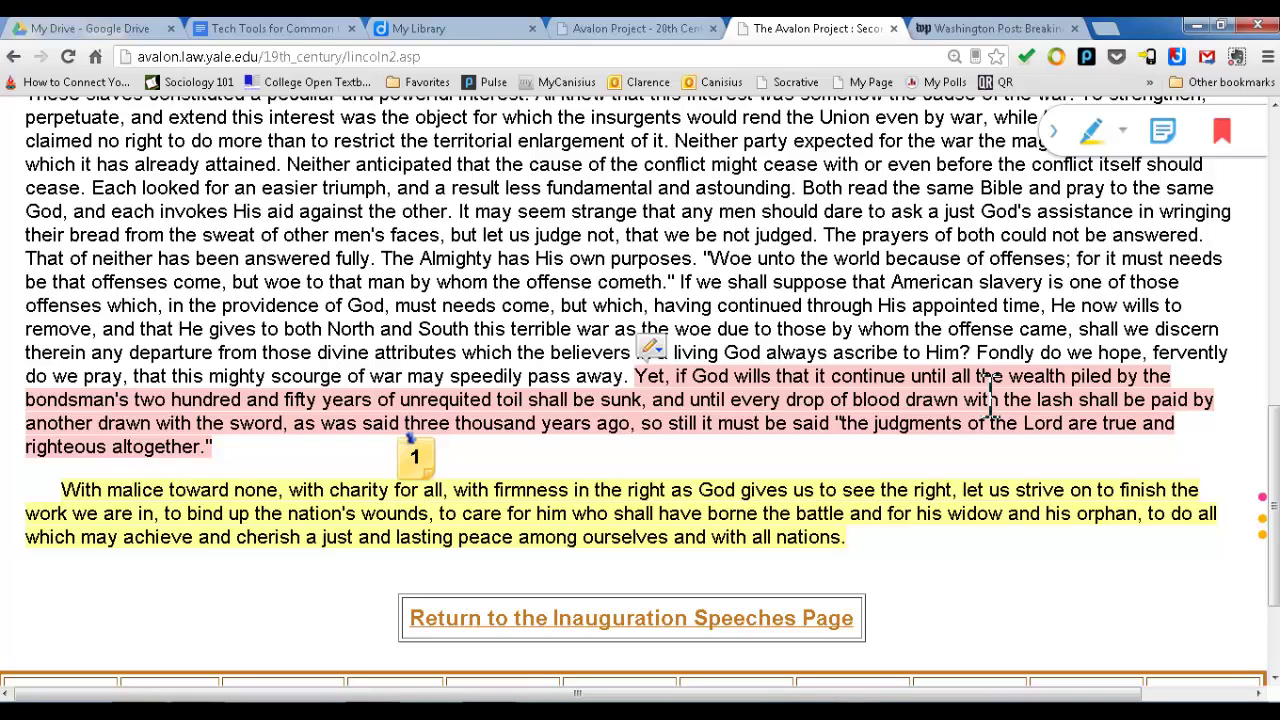
In a new tab, open the Primary Sources page under AP United States History on the teacher's Clarence school site, entering the page password
click(1104, 30)
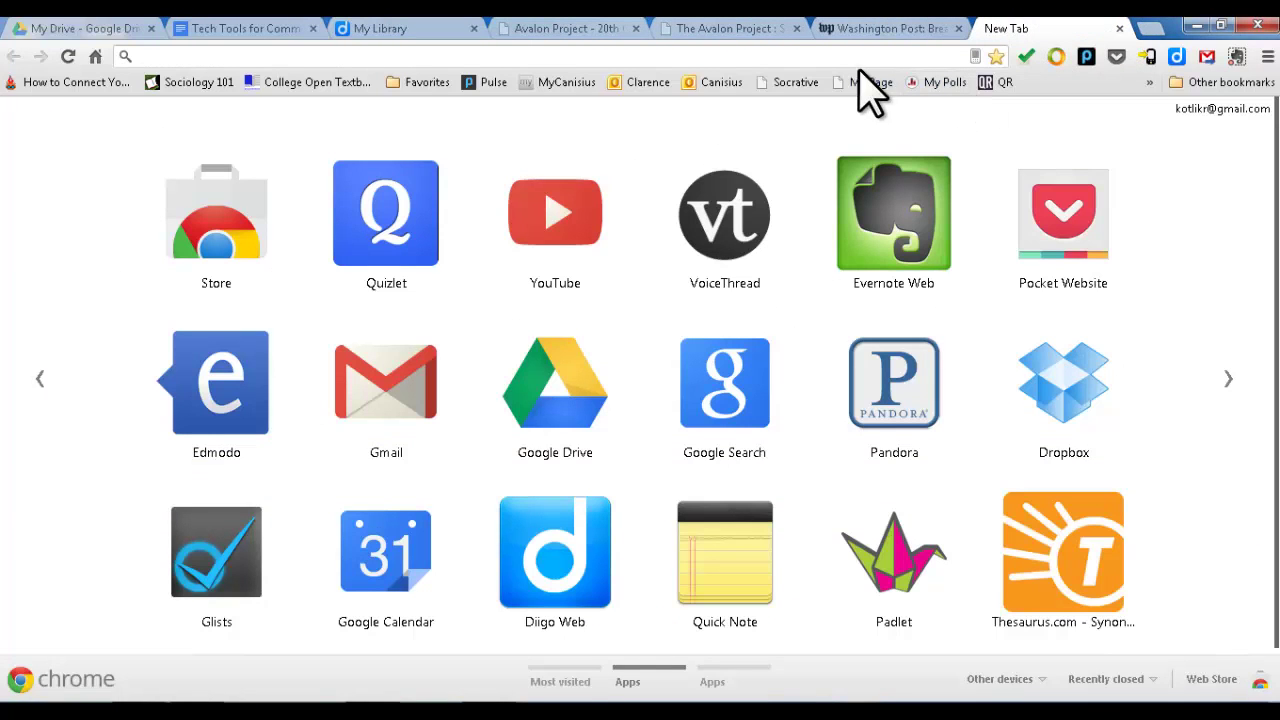
click(866, 84)
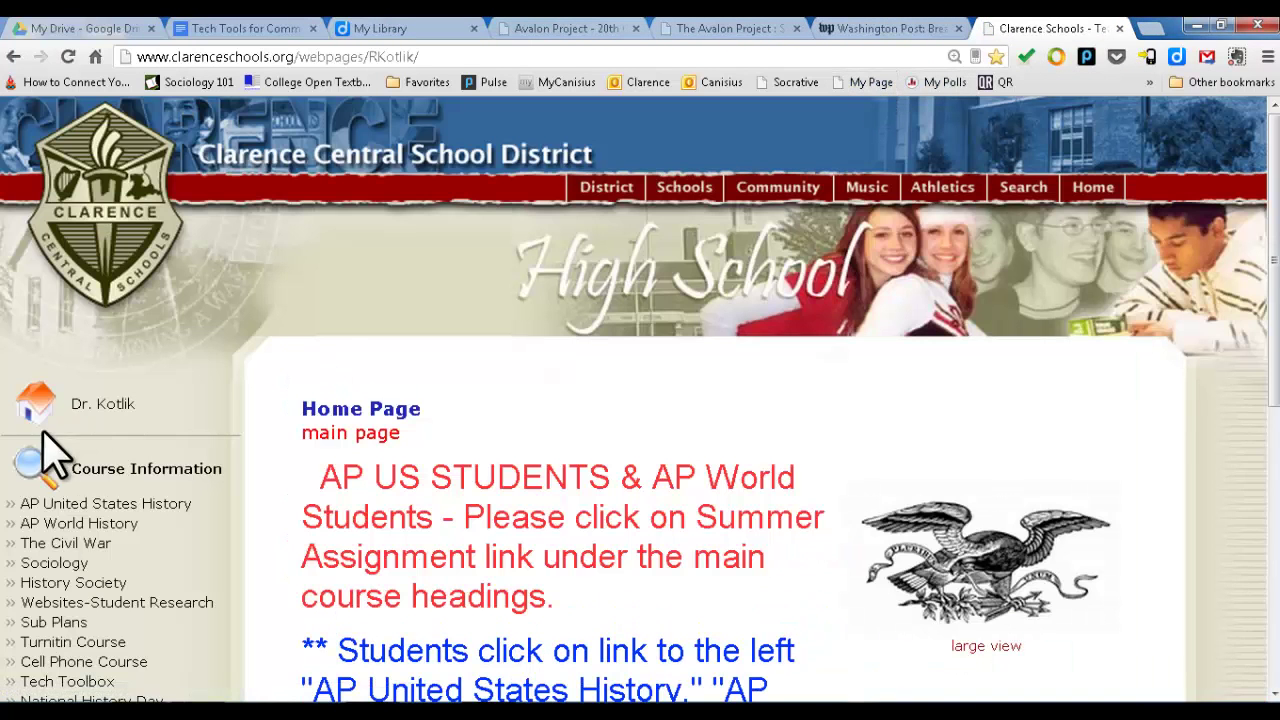
click(107, 506)
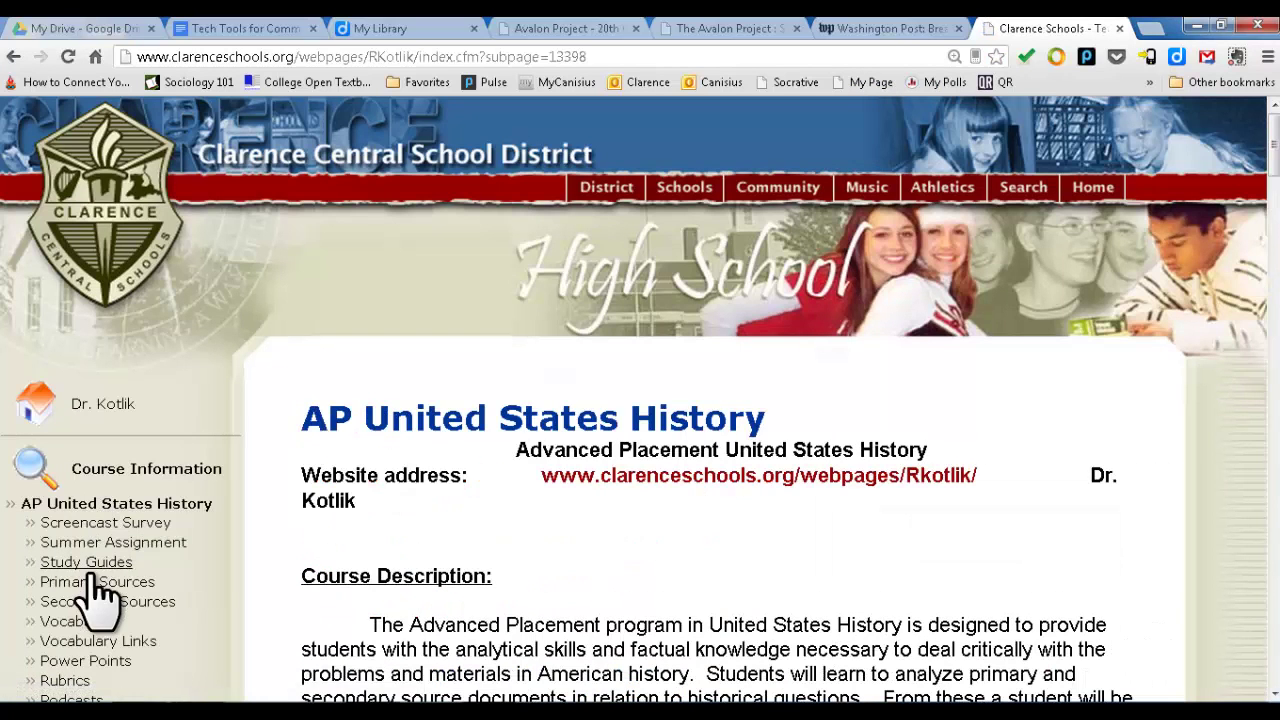
click(95, 582)
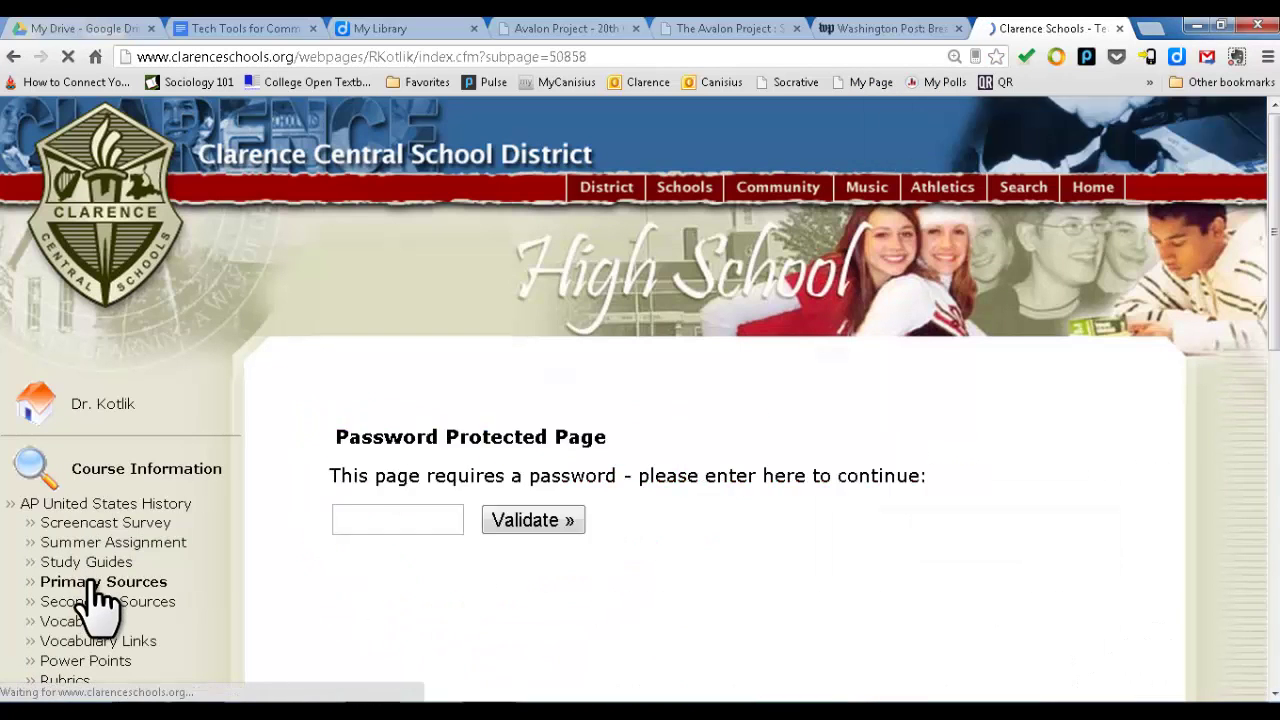
click(368, 537)
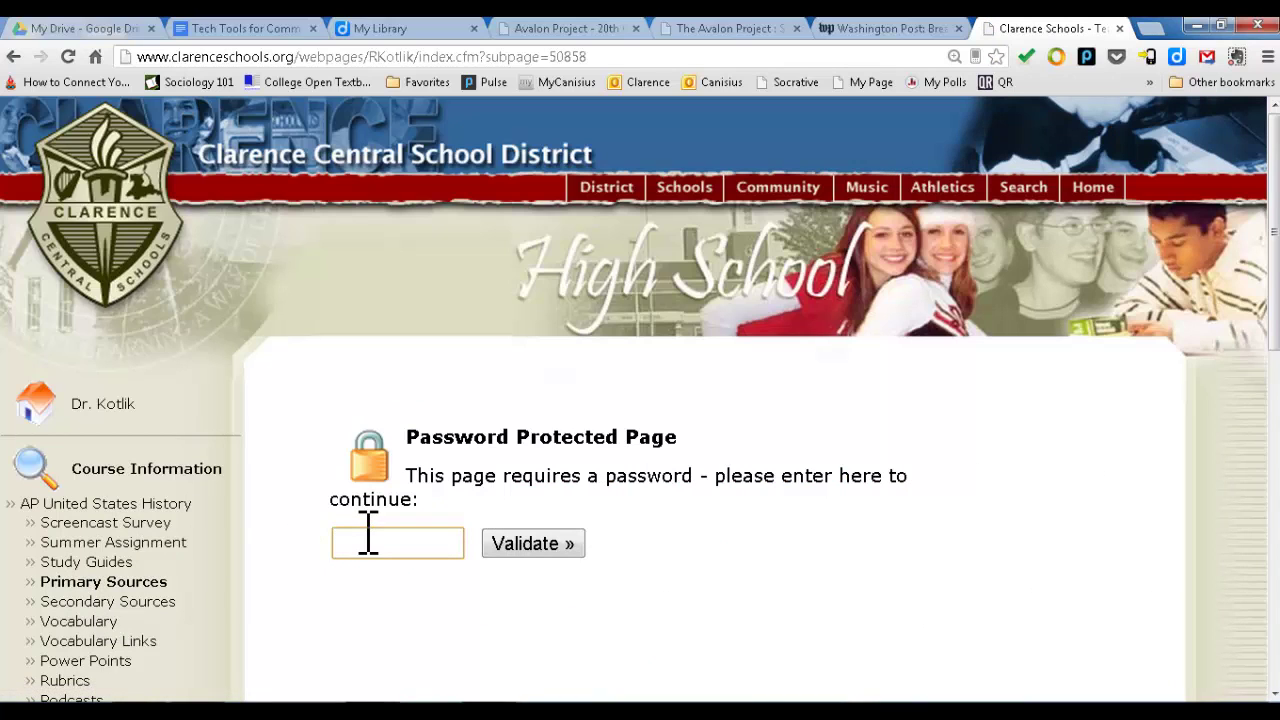
text(aaaaaaaaa)
key(Return)
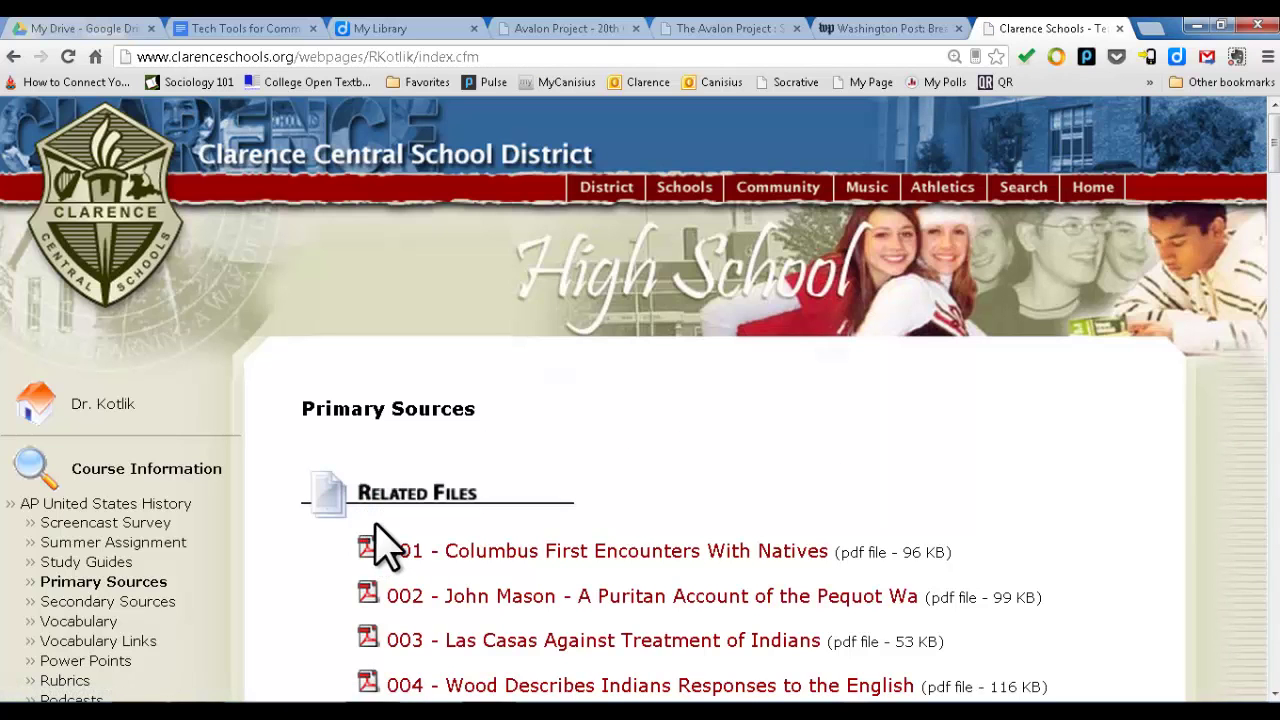
Open the PDF "016 - Henry - Give Me Liberty, 1775" from the related files and enlarge it for reading
scroll(475, 550, down, 3)
scroll(500, 562, down, 3)
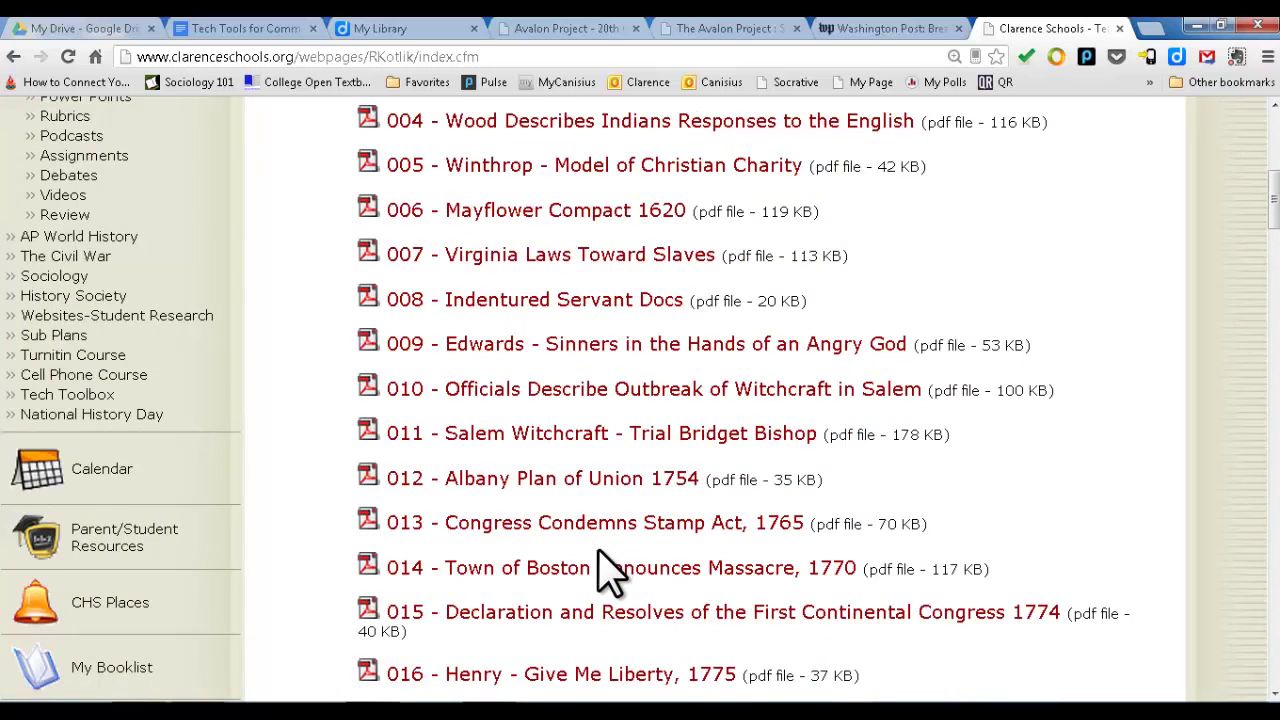
scroll(608, 571, down, 4)
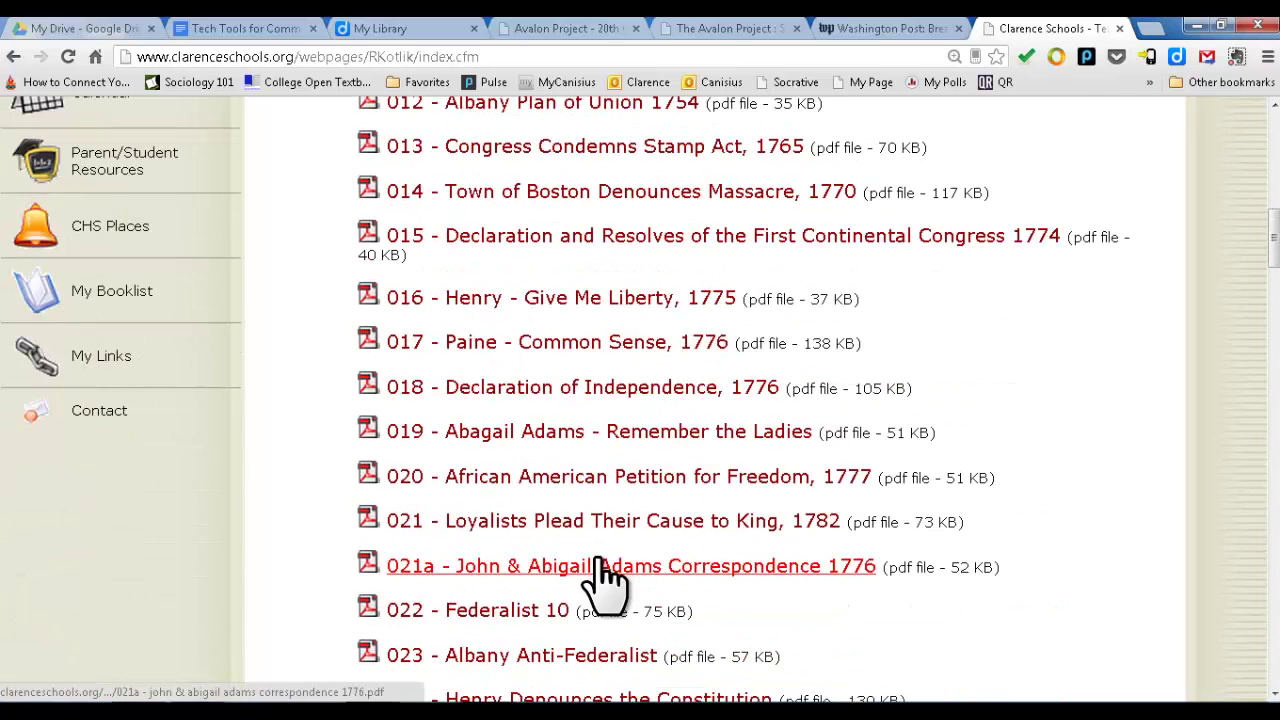
click(592, 302)
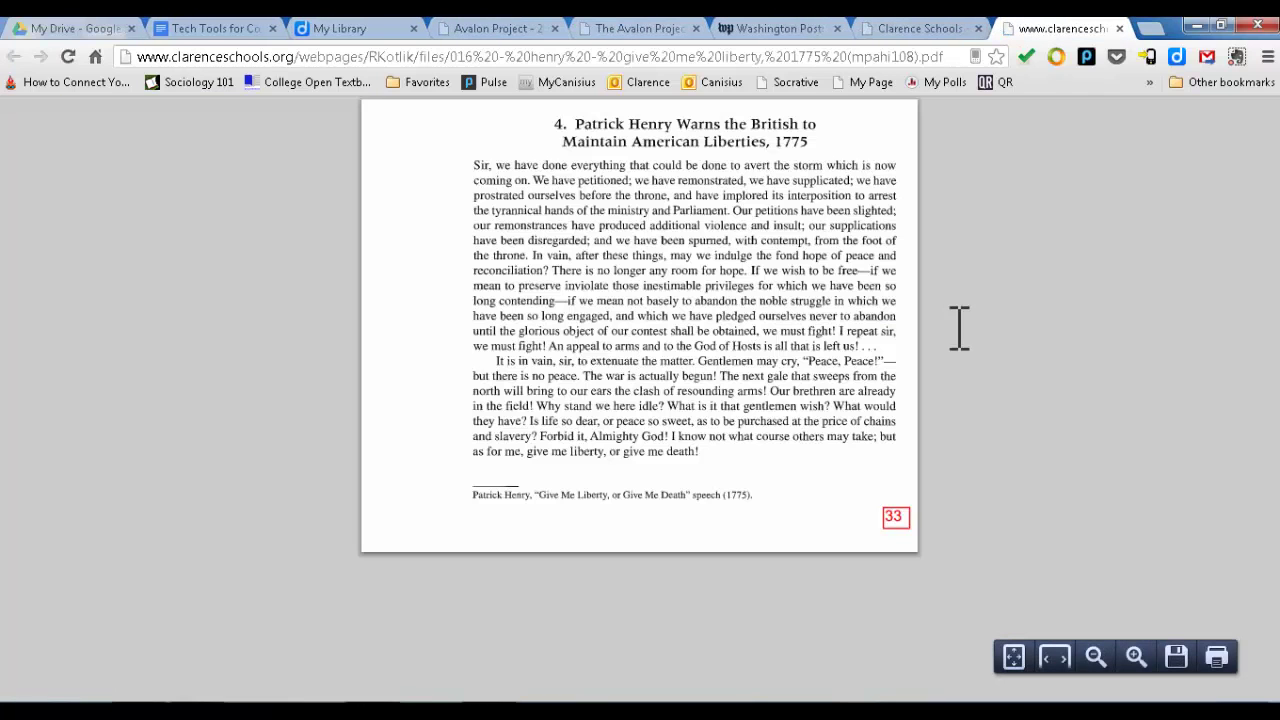
click(1136, 656)
click(1137, 655)
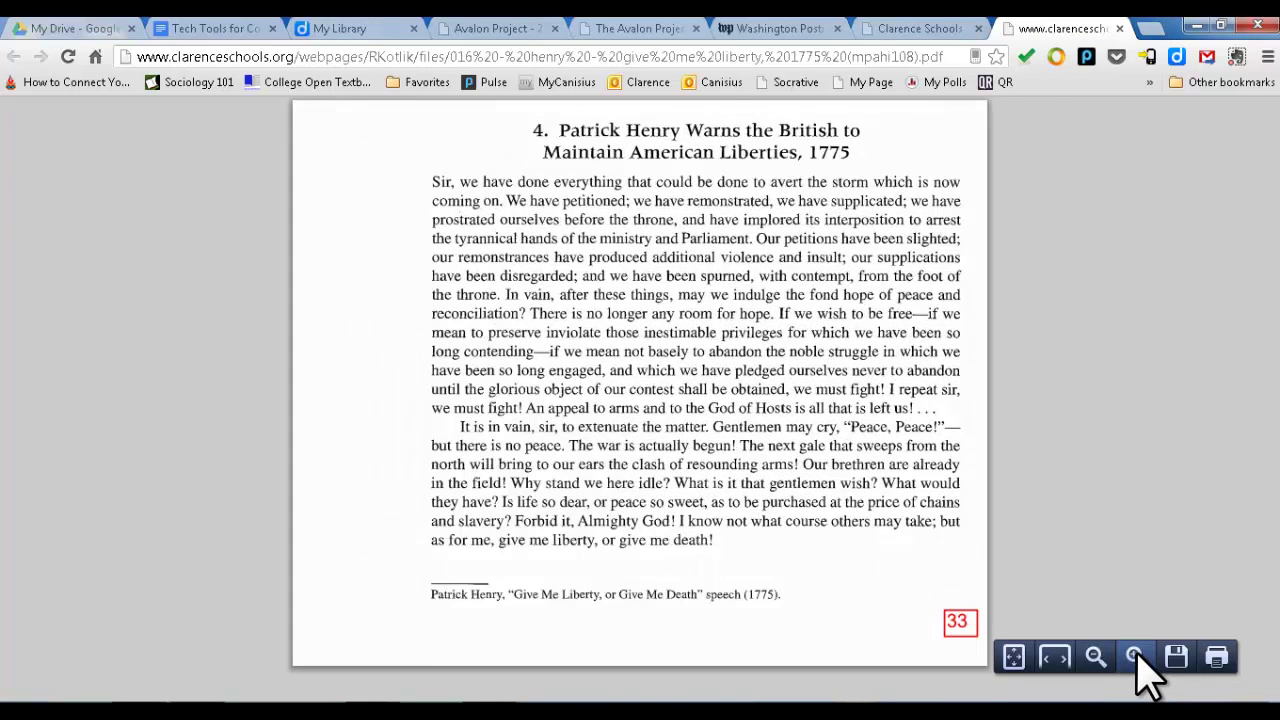
click(1137, 655)
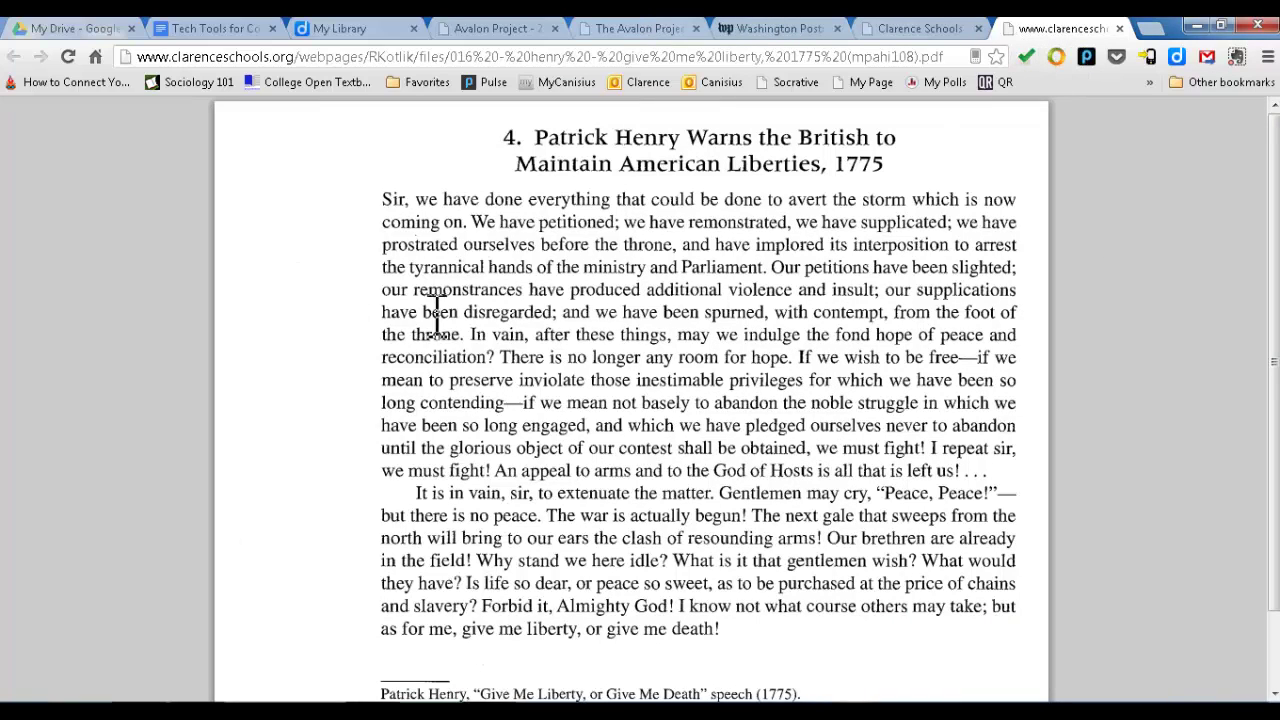
Select the speech's opening text from "Sir, we have done everything" to "any room for hope" and turn on annotation for the PDF
mouse_move(1015, 698)
drag(384, 200, 773, 368)
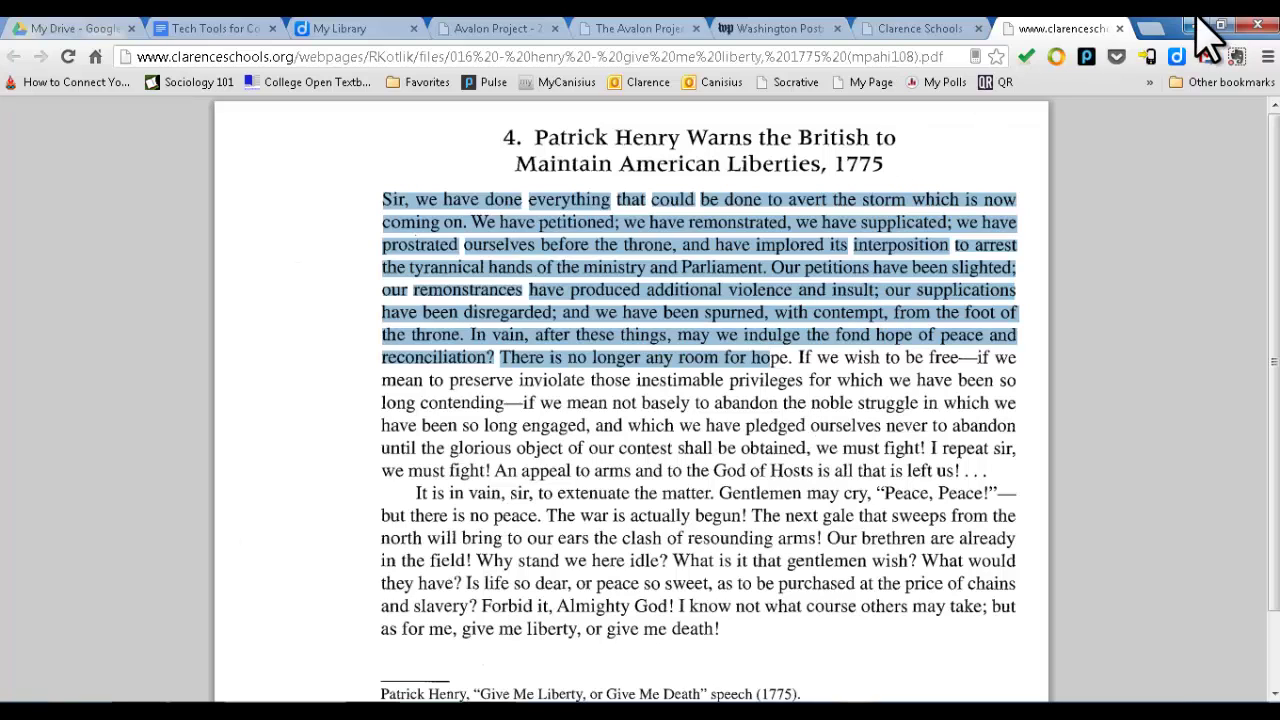
click(1177, 58)
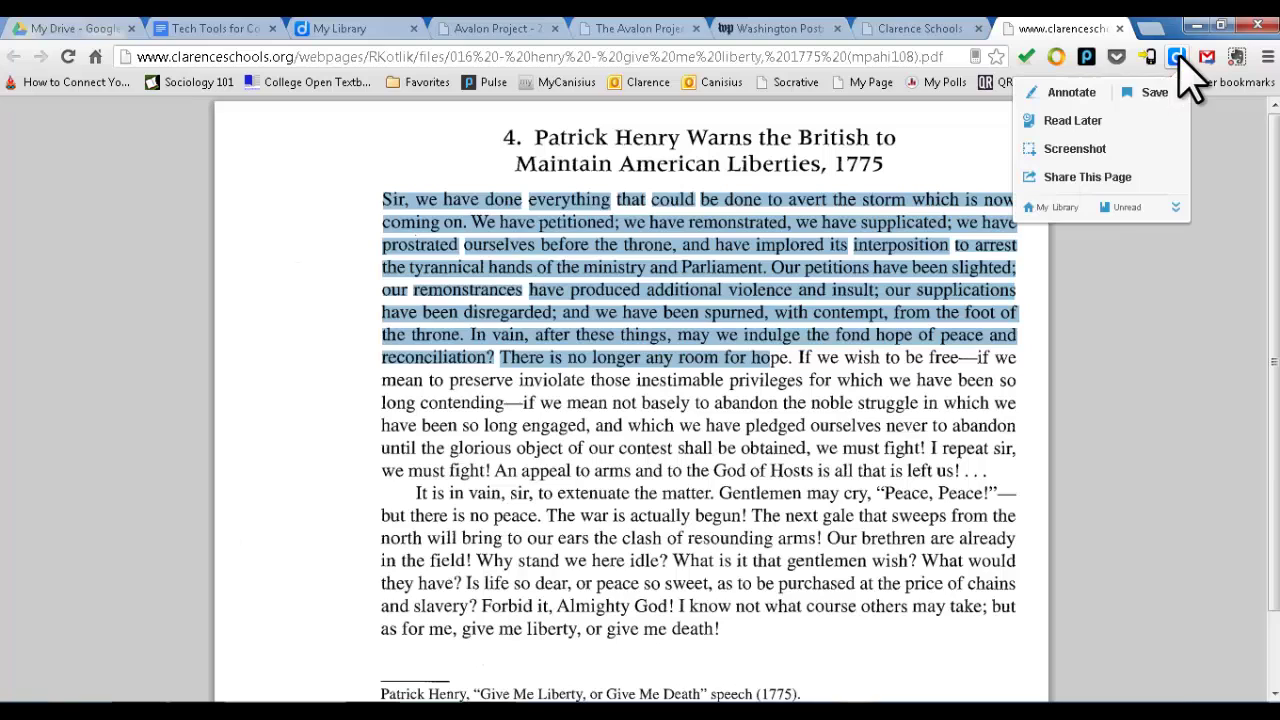
click(1075, 92)
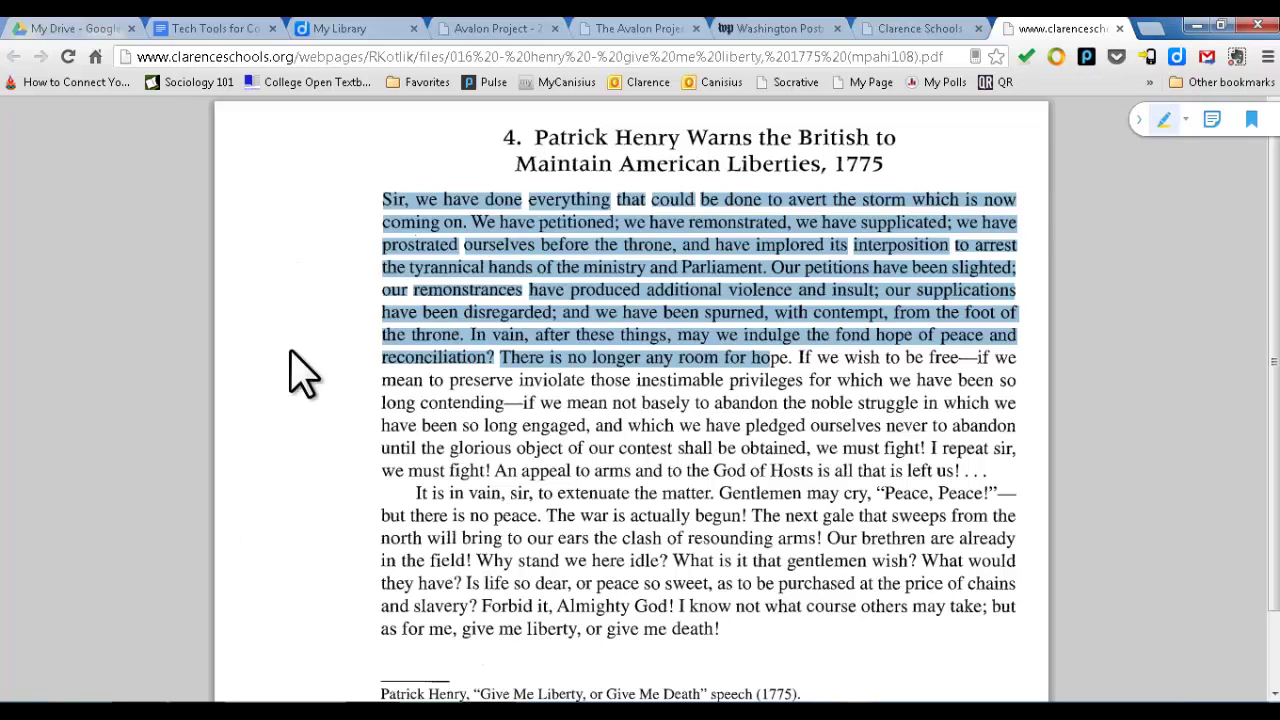
Try to highlight the passage from "mean to preserve inviolate" to "to the God" with the highlighter color set to Pink
drag(384, 388, 727, 472)
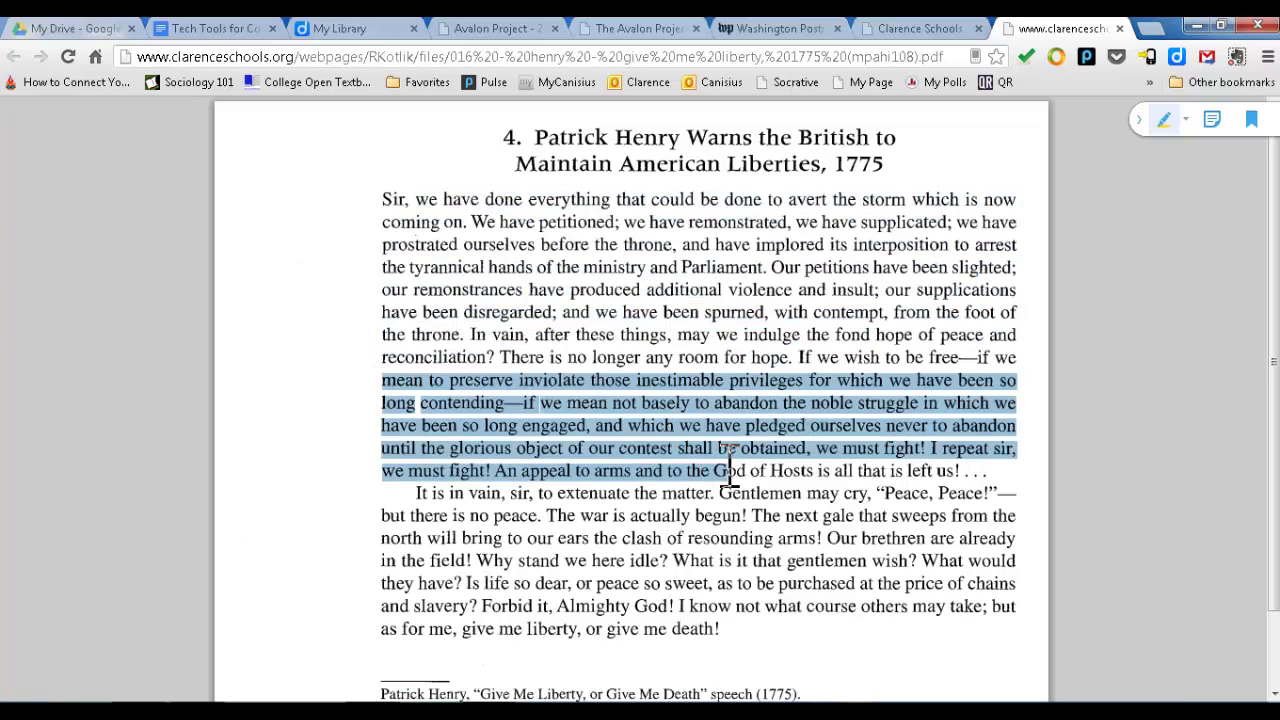
click(1187, 120)
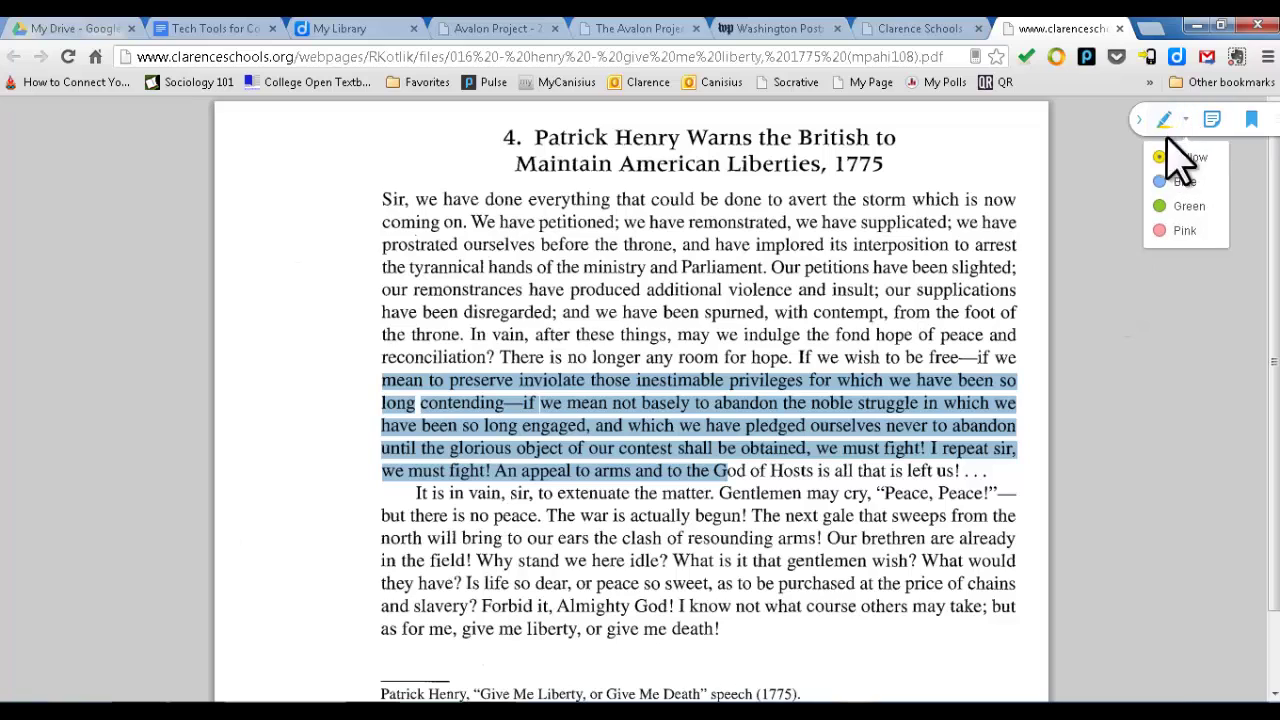
click(1182, 231)
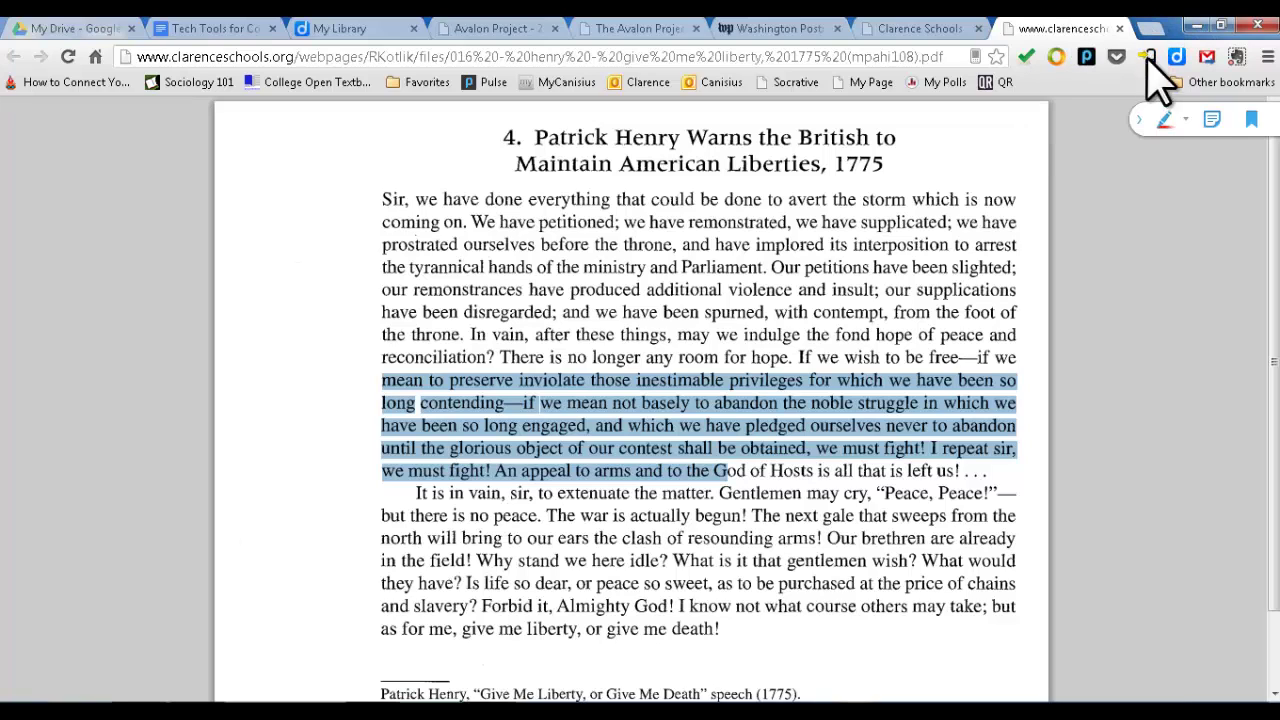
click(1186, 121)
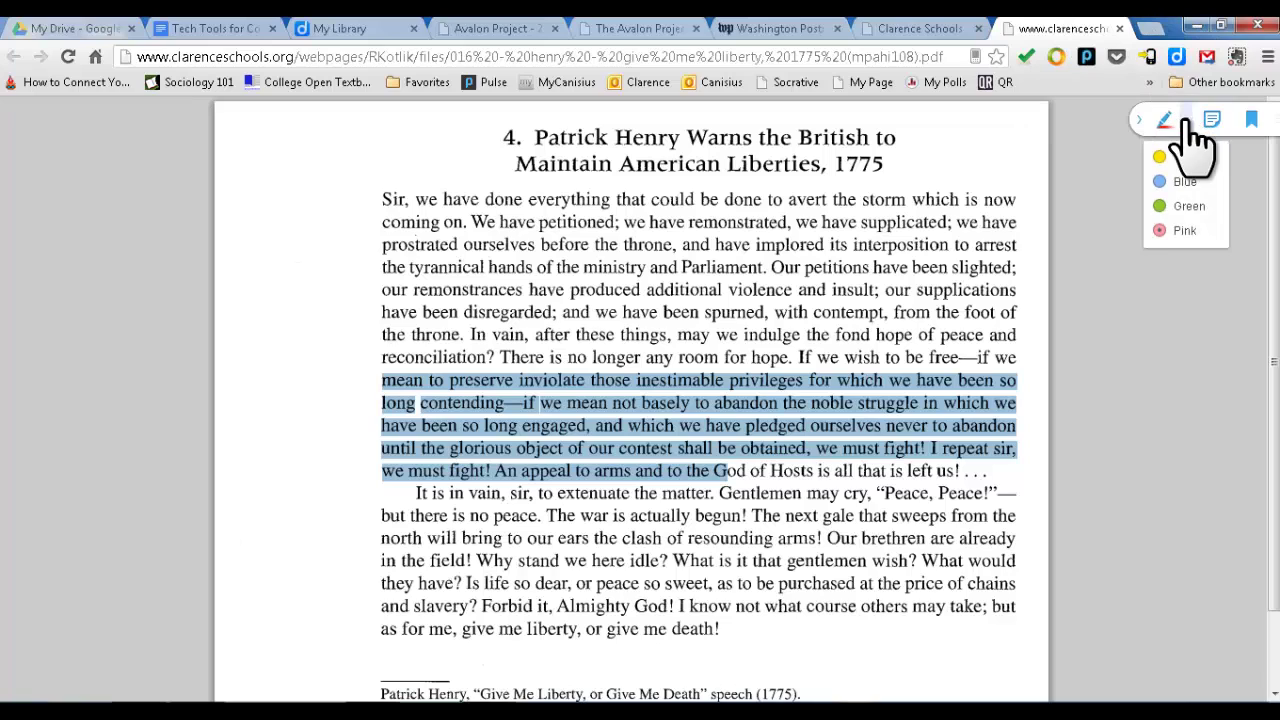
Capture a Diigo screenshot region about 800 x 577 pixels covering the PDF's title and both speech paragraphs
click(1180, 62)
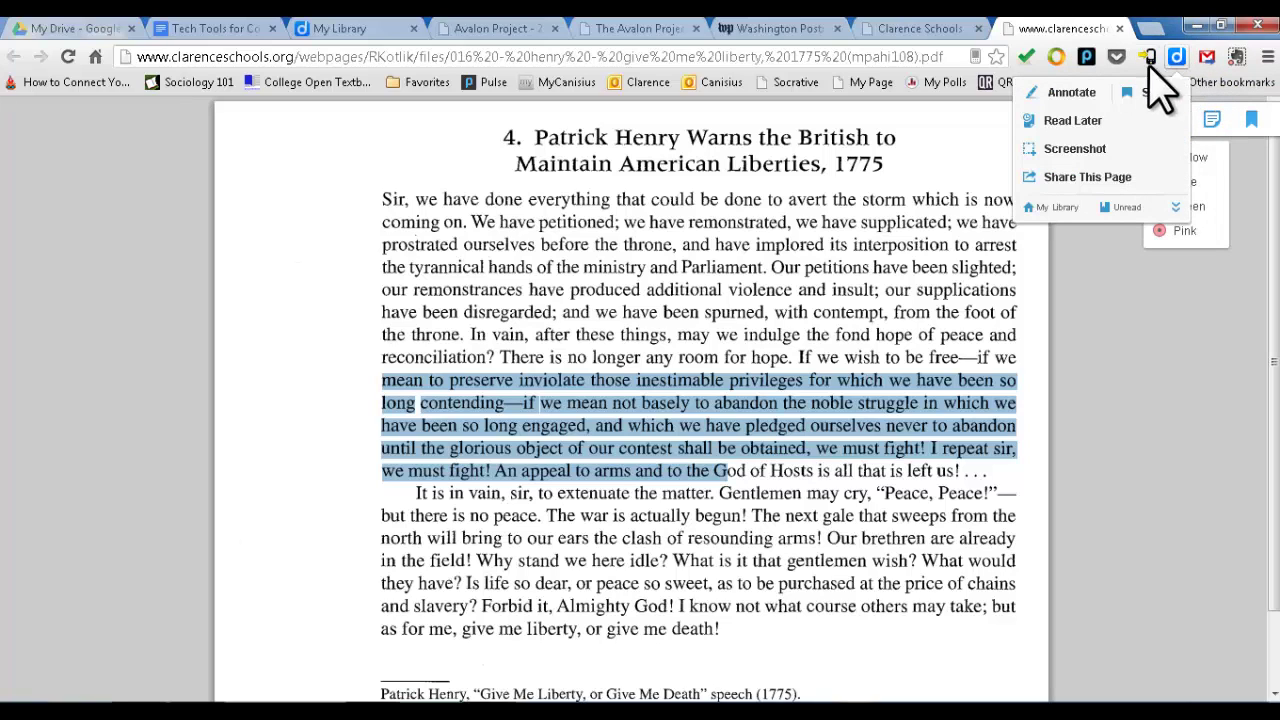
click(1077, 148)
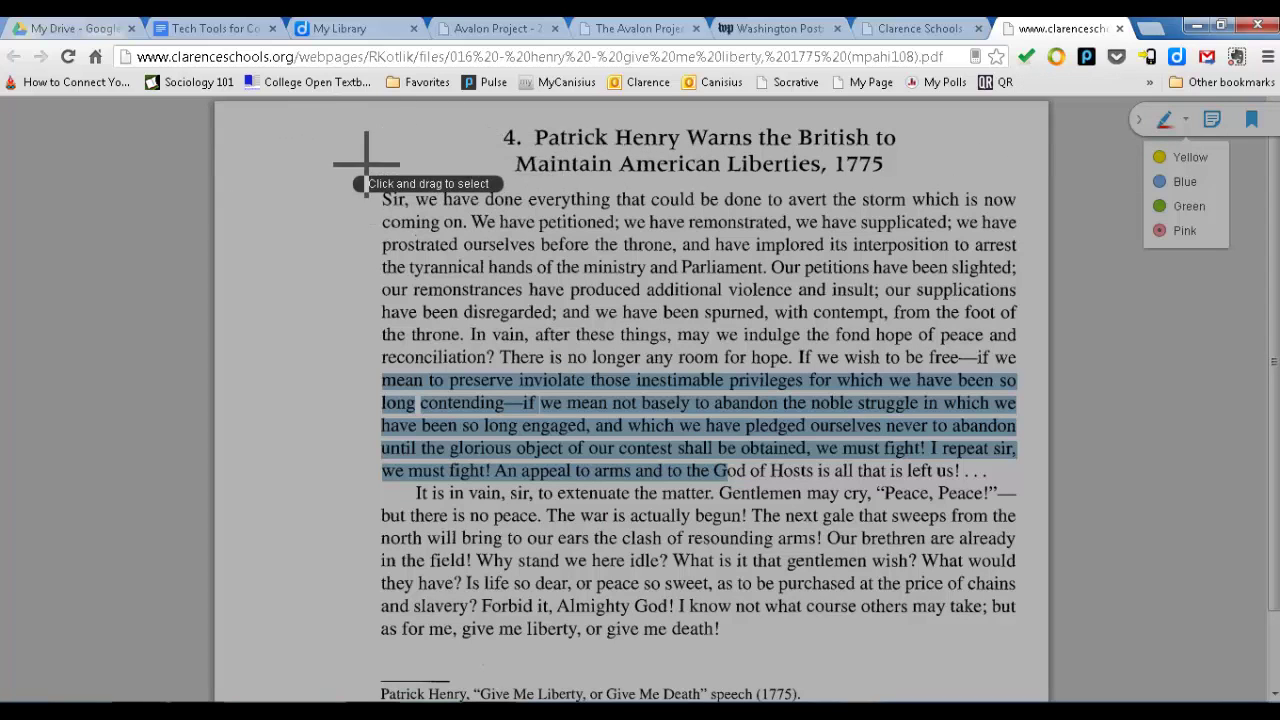
mouse_move(281, 120)
mouse_down()
mouse_move(630, 410)
mouse_move(1114, 574)
mouse_move(1012, 646)
mouse_move(1035, 663)
mouse_up()
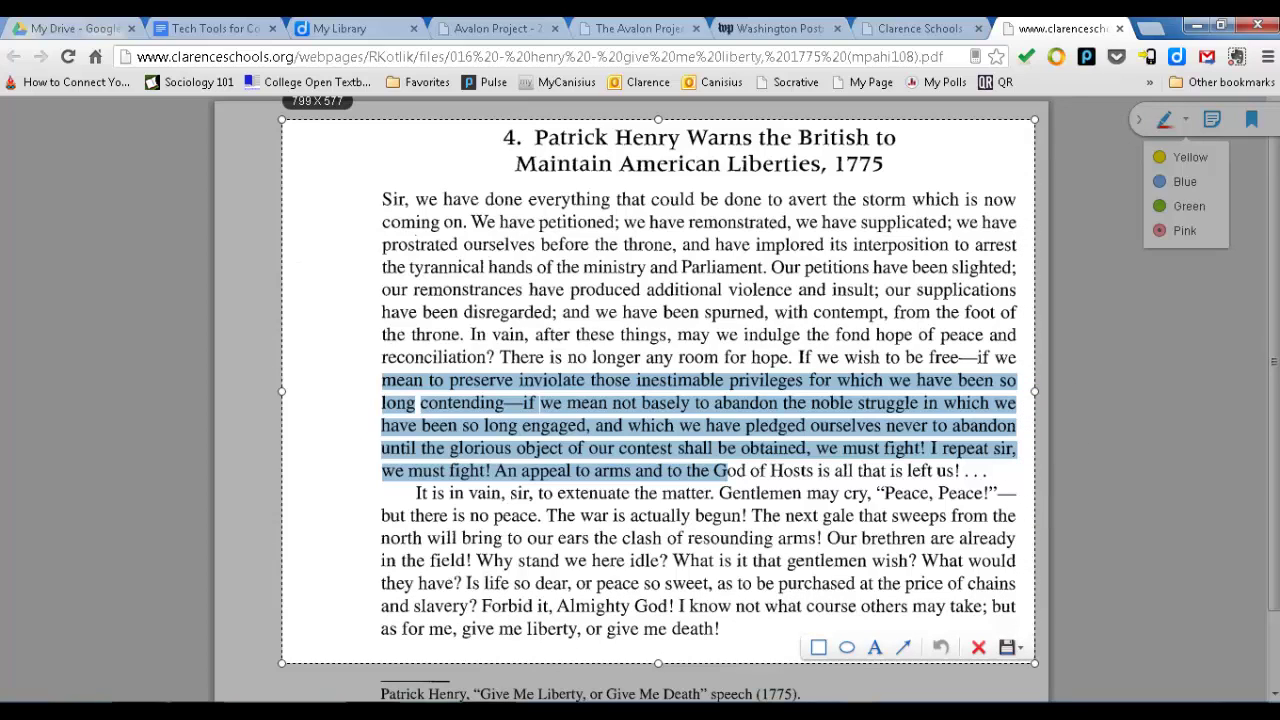
Draw a red rectangle around "give me liberty, or give me death!" and a red arrow from it to "Peace, Peace!"
click(818, 648)
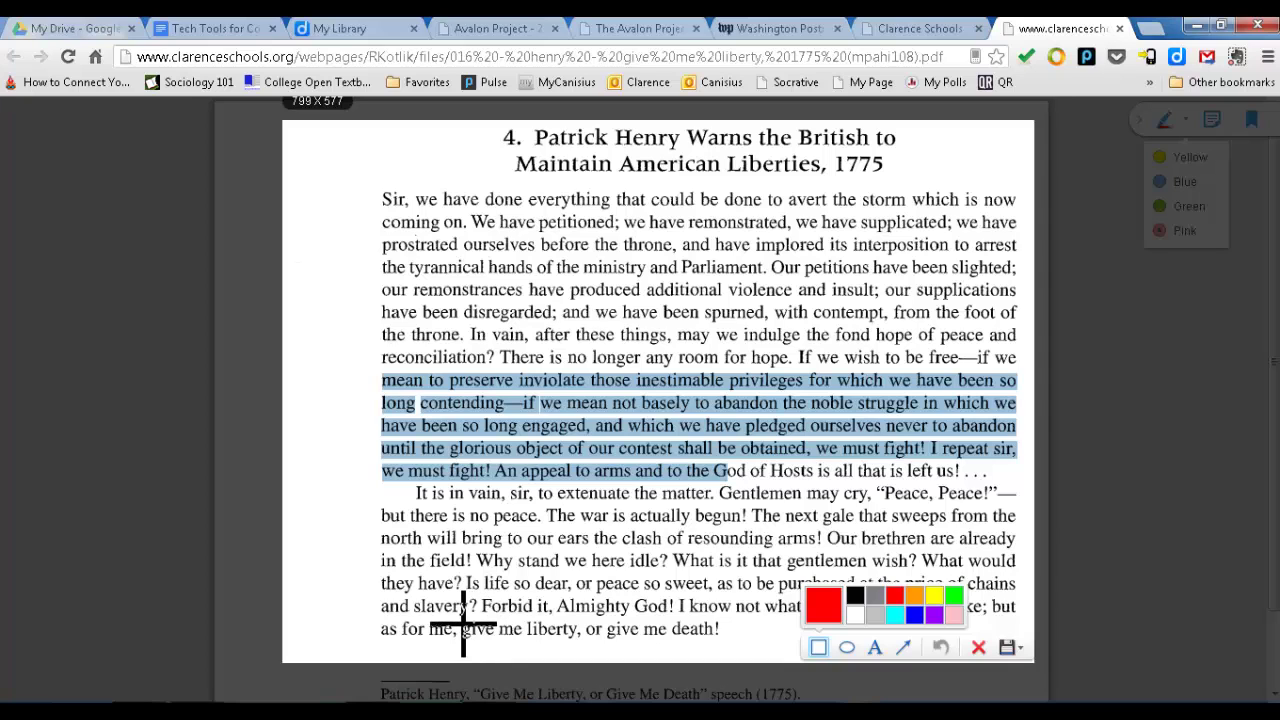
mouse_move(461, 619)
mouse_down()
mouse_move(575, 640)
mouse_move(736, 640)
mouse_up()
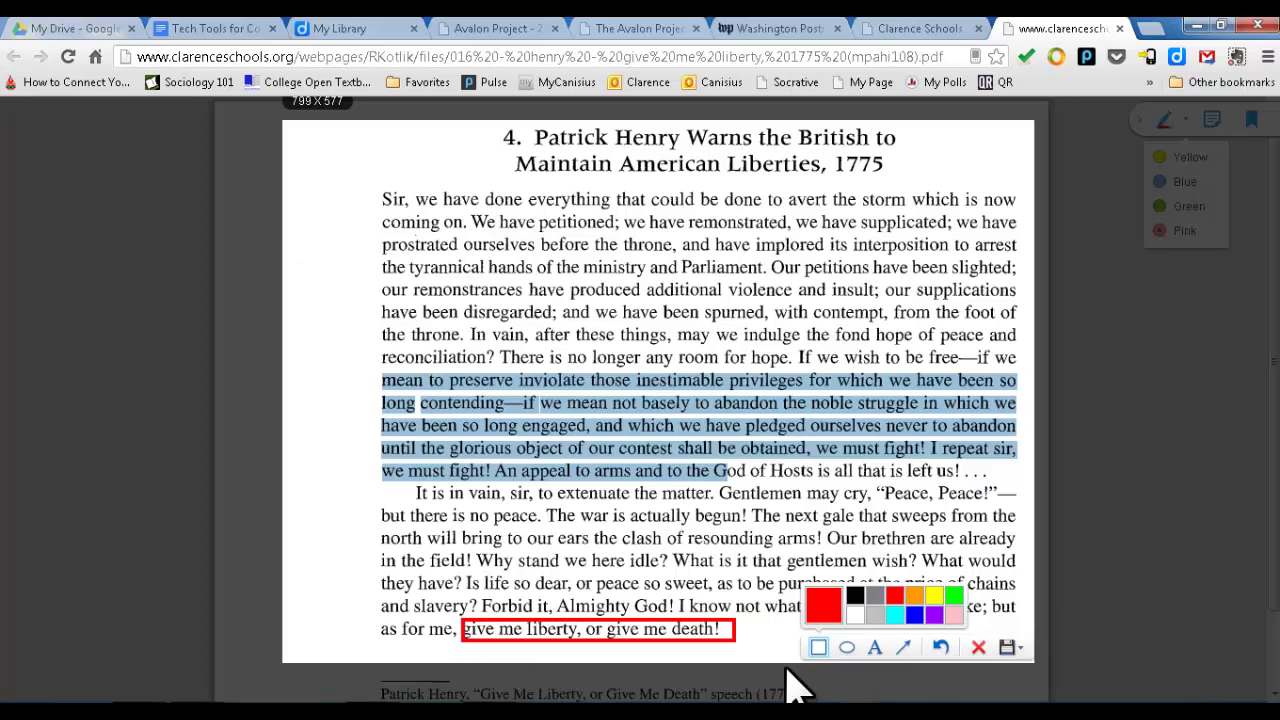
click(903, 647)
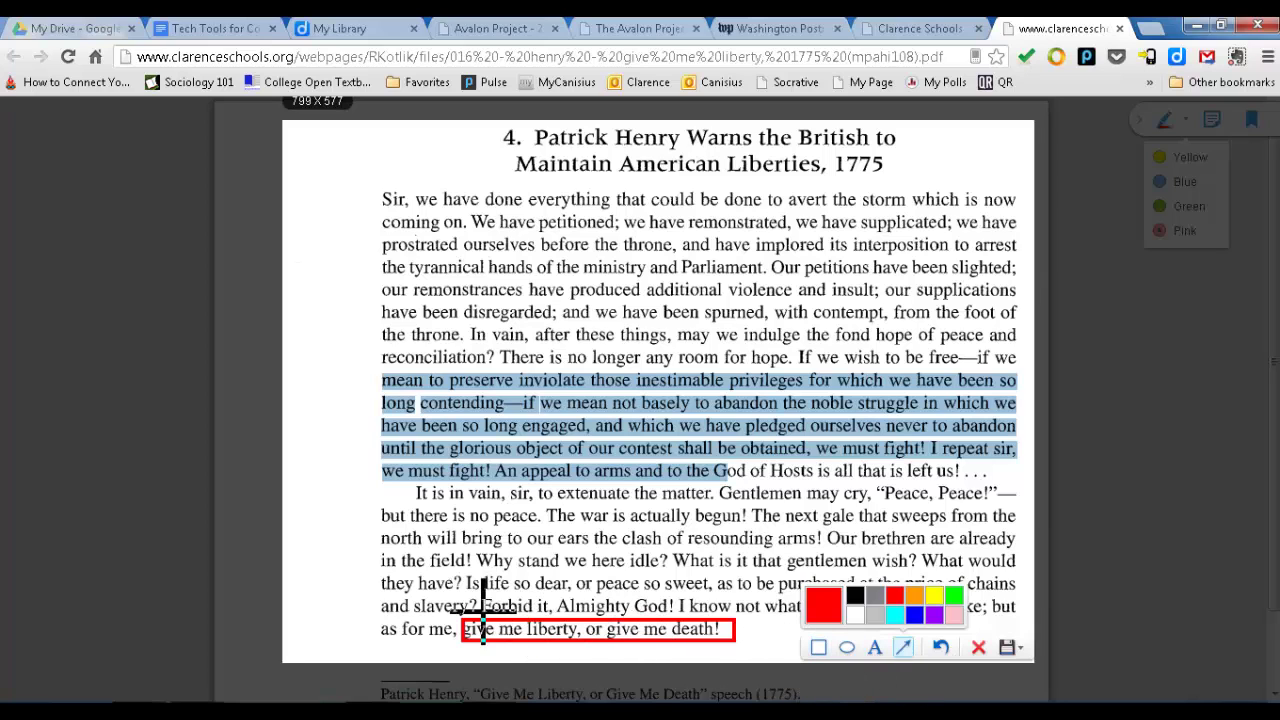
mouse_move(476, 612)
mouse_down()
mouse_move(693, 580)
mouse_move(778, 584)
mouse_up()
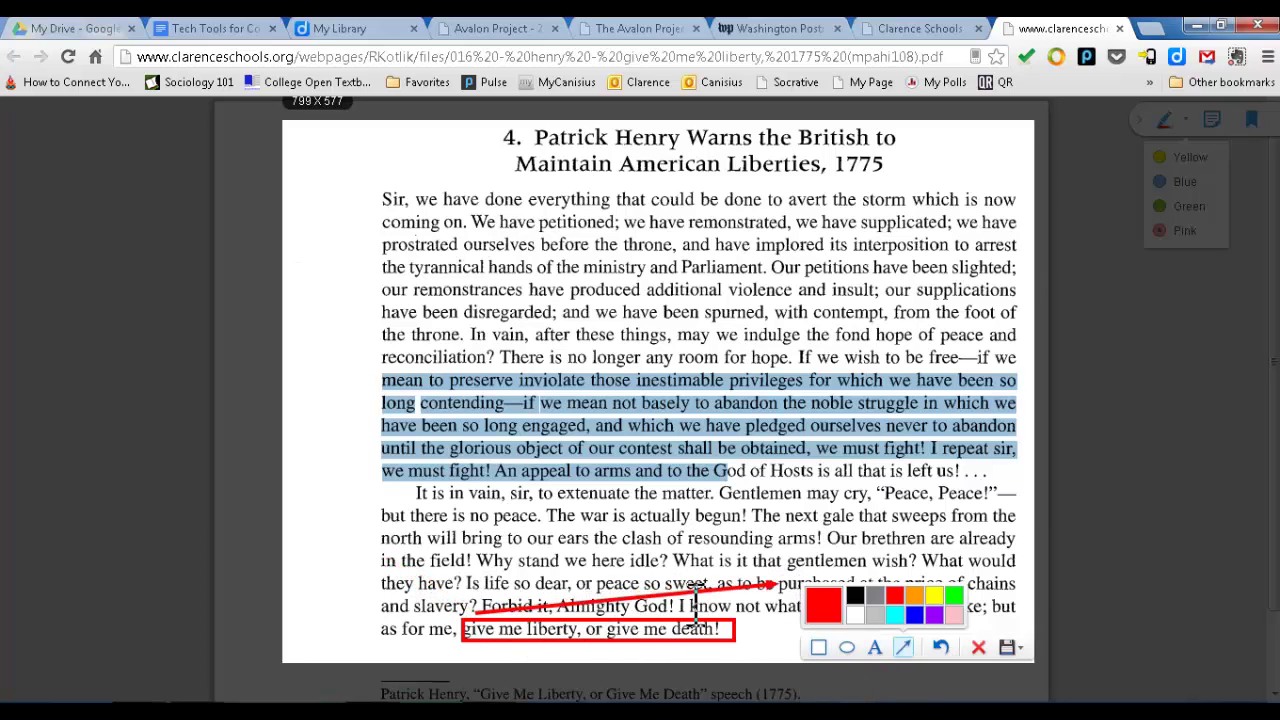
drag(697, 600, 884, 494)
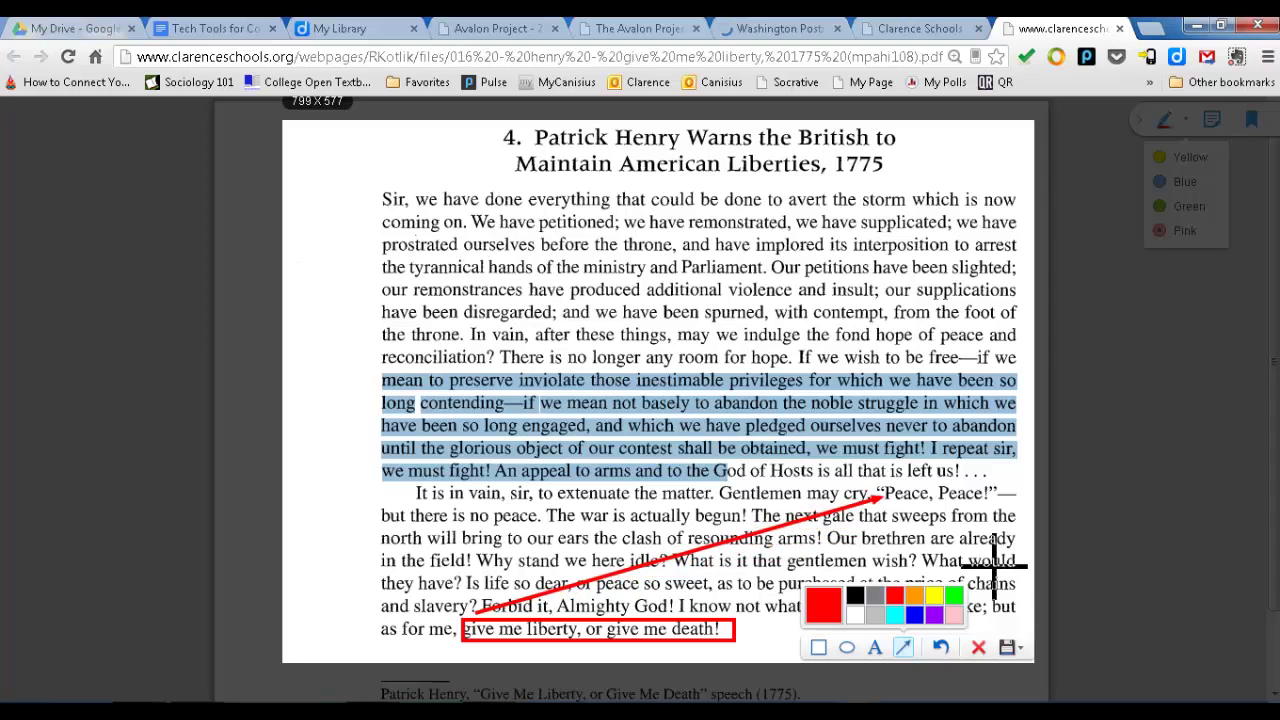
Add the red text "great example" beside the highlighted passage and save the screenshot attached to the page URL
click(877, 650)
click(303, 452)
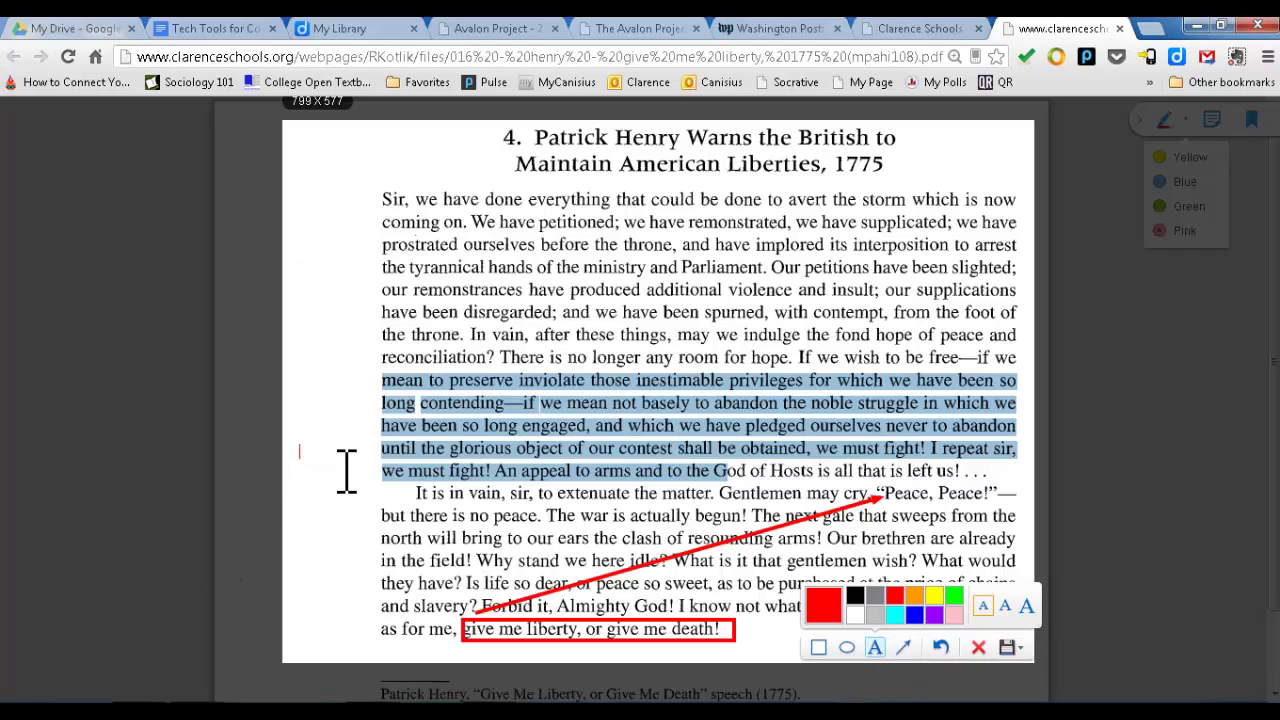
text(great example)
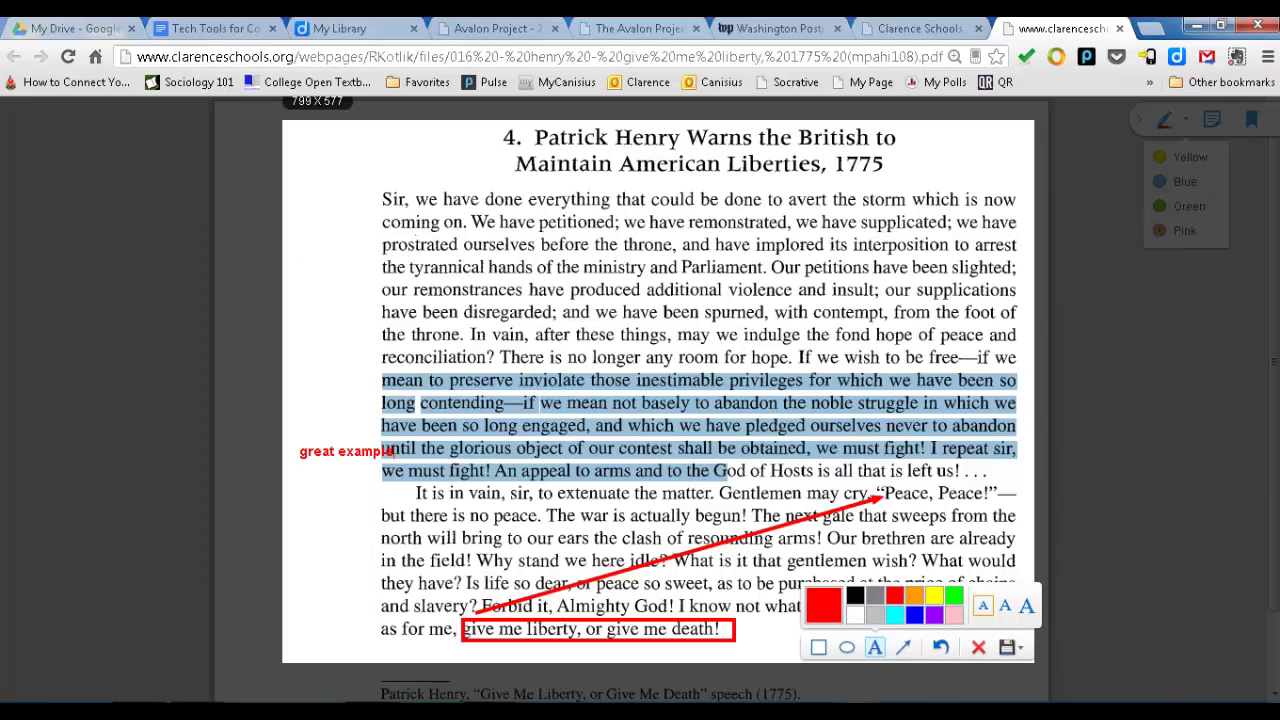
click(1020, 656)
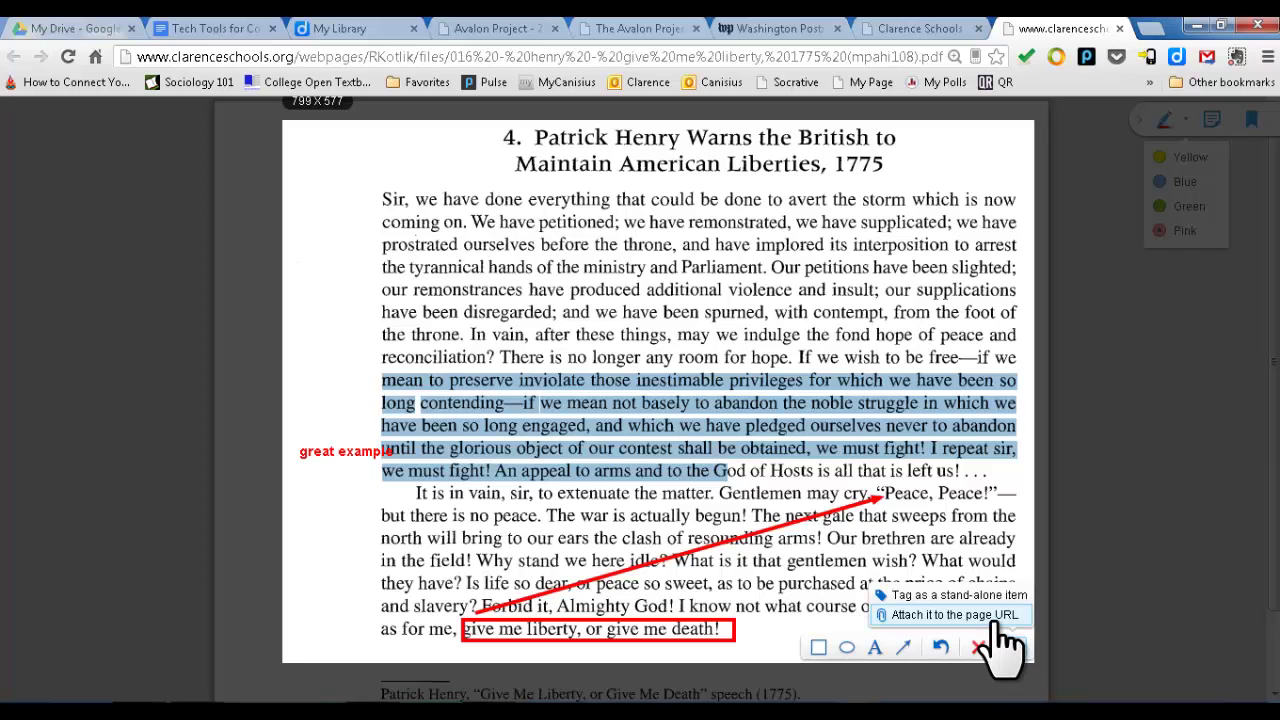
click(996, 619)
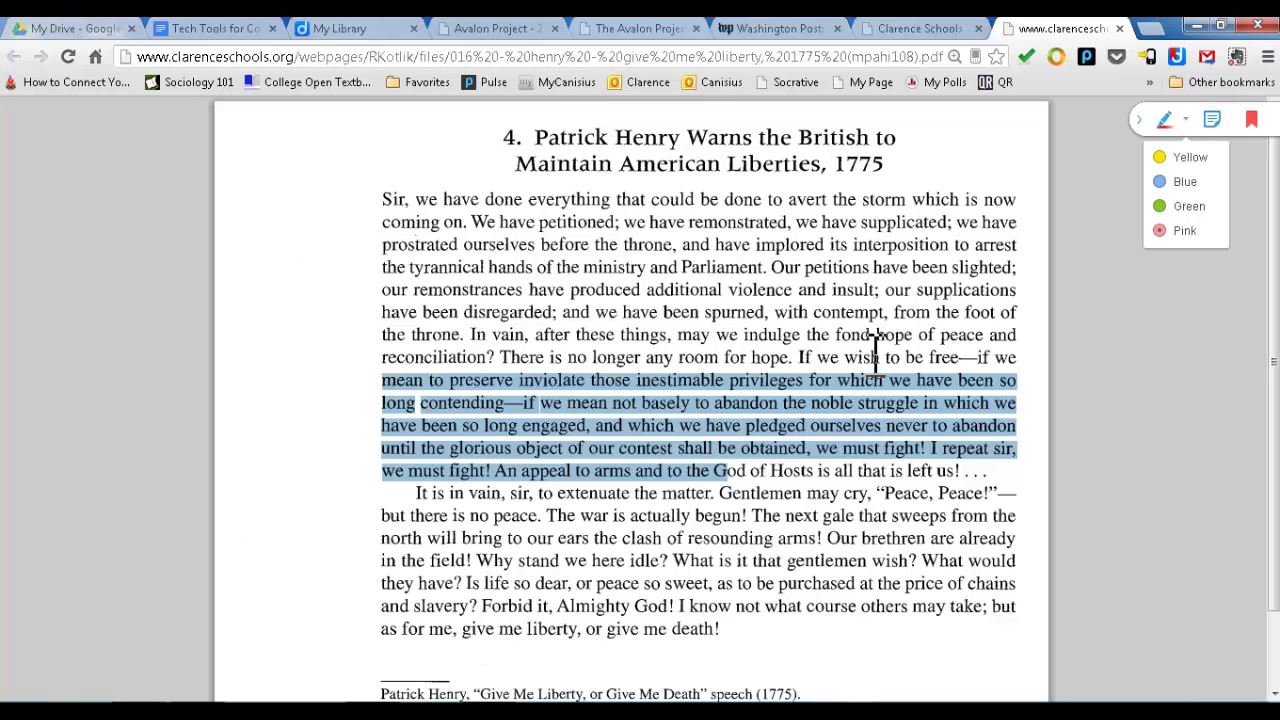
Capture a Diigo screenshot region about 886 x 181 pixels on the Lincoln address page, from "God, and each invokes" to "righteous altogether."
click(615, 30)
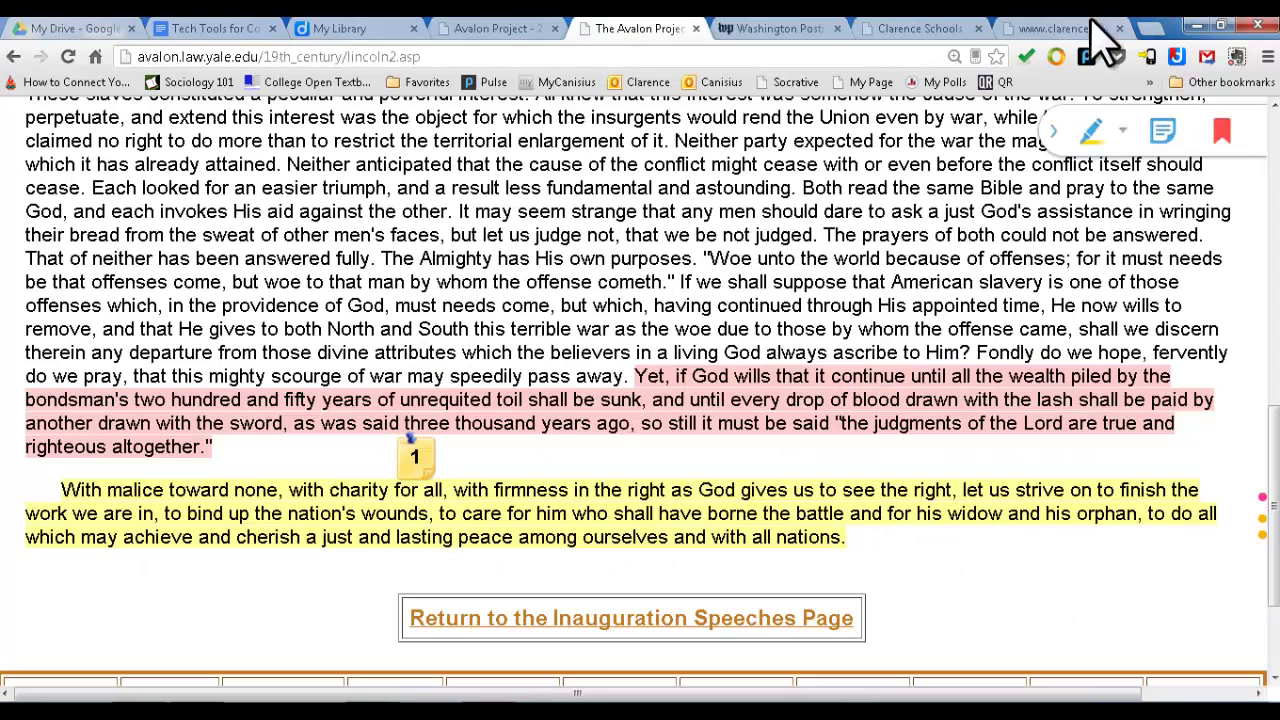
click(1180, 62)
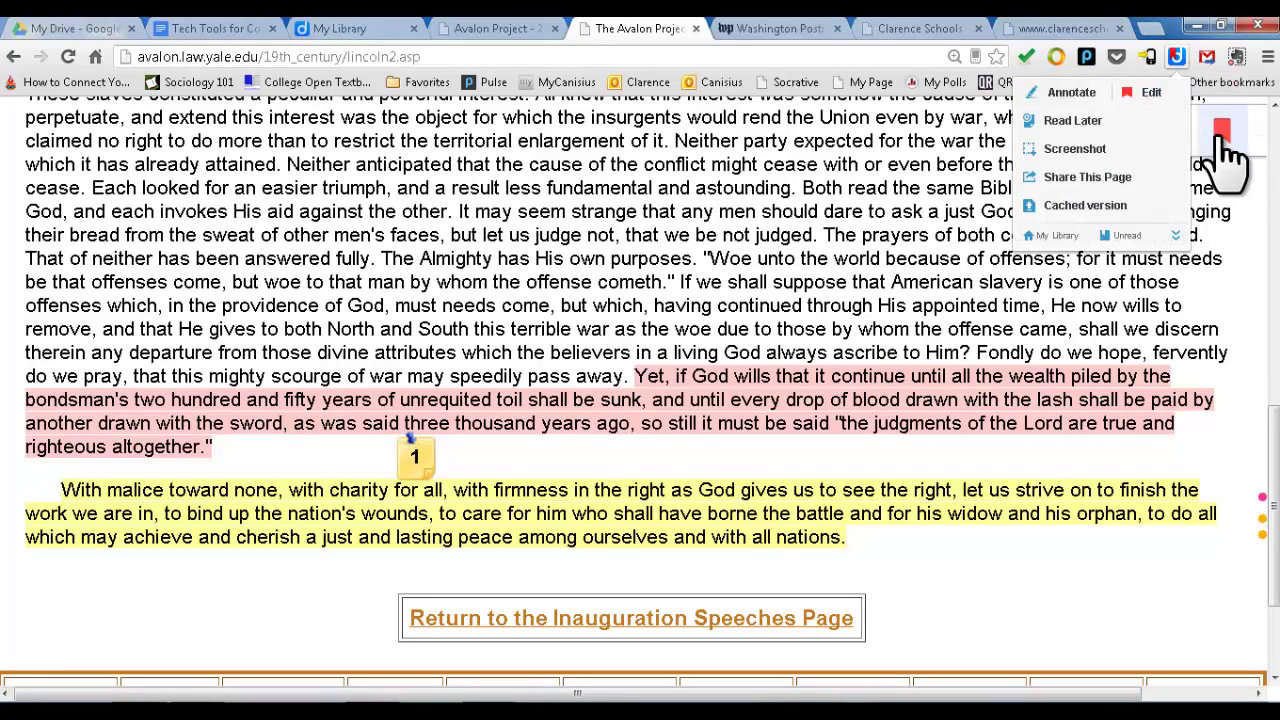
click(1074, 149)
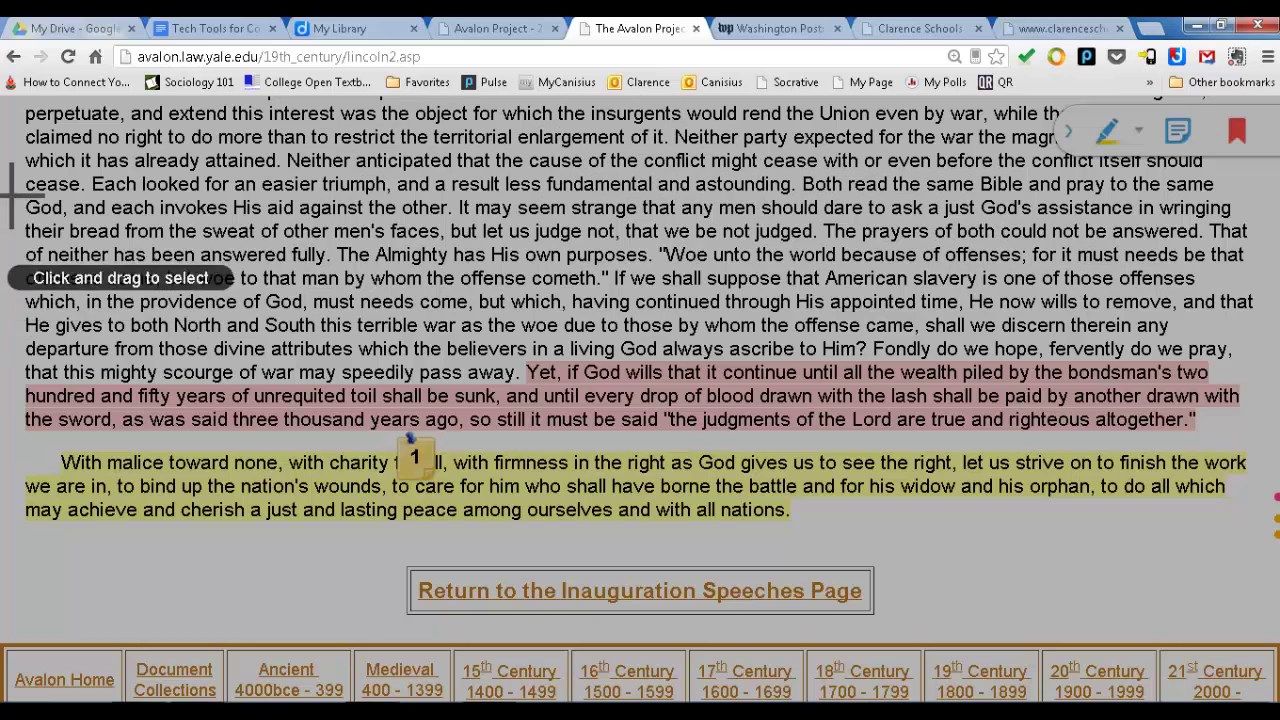
mouse_move(10, 192)
mouse_down()
mouse_move(1258, 440)
mouse_move(1255, 464)
mouse_move(1263, 450)
mouse_up()
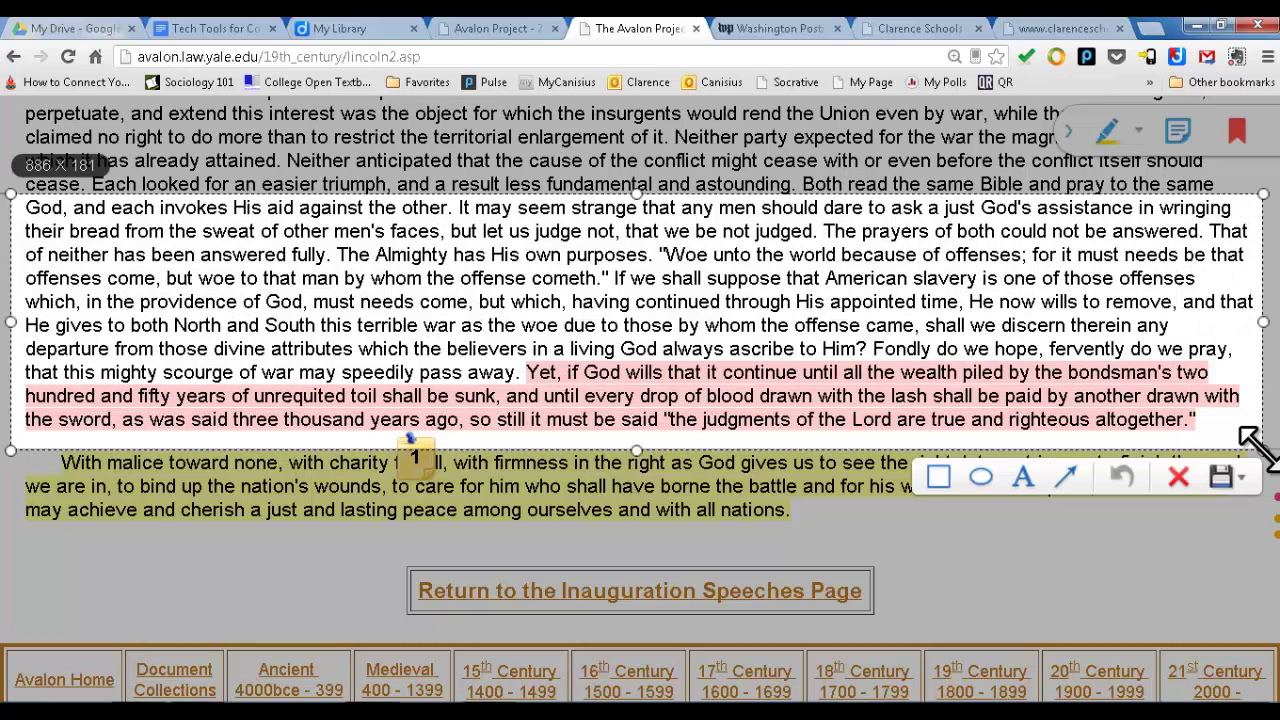
Draw a red rectangle around "but let us judge not, that" and save the screenshot attached to the page URL
click(940, 478)
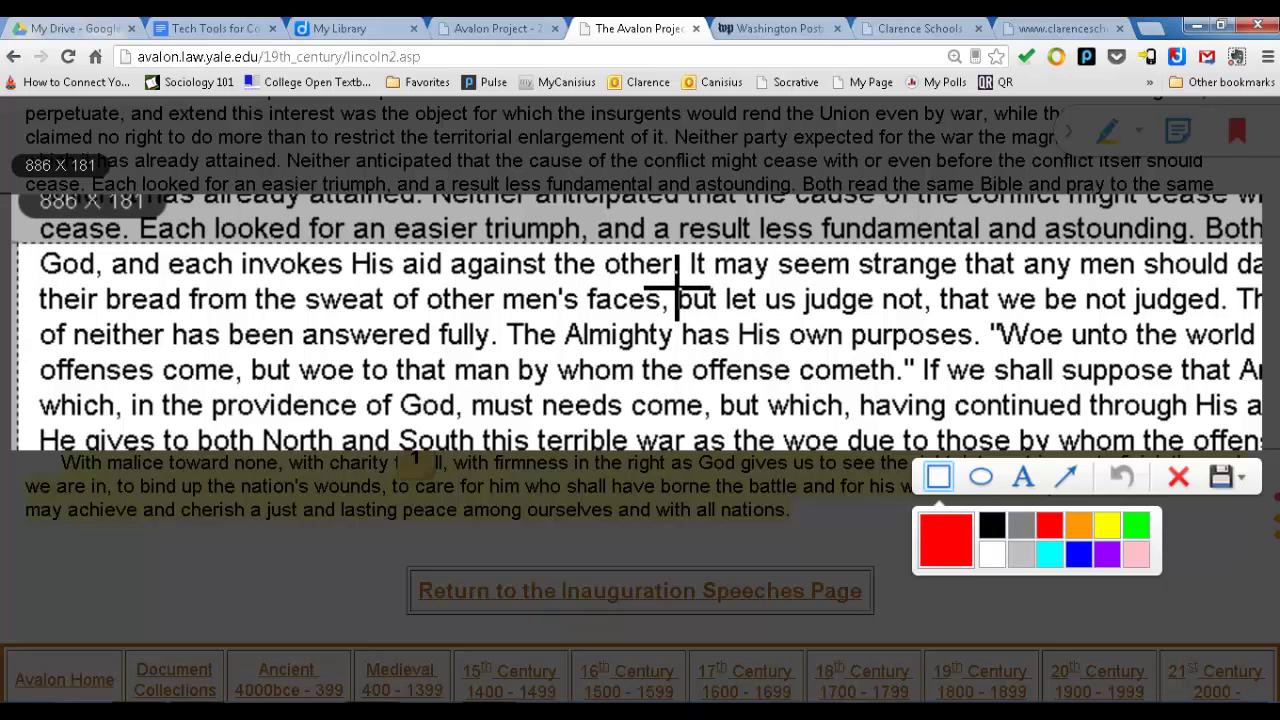
drag(677, 287, 1016, 338)
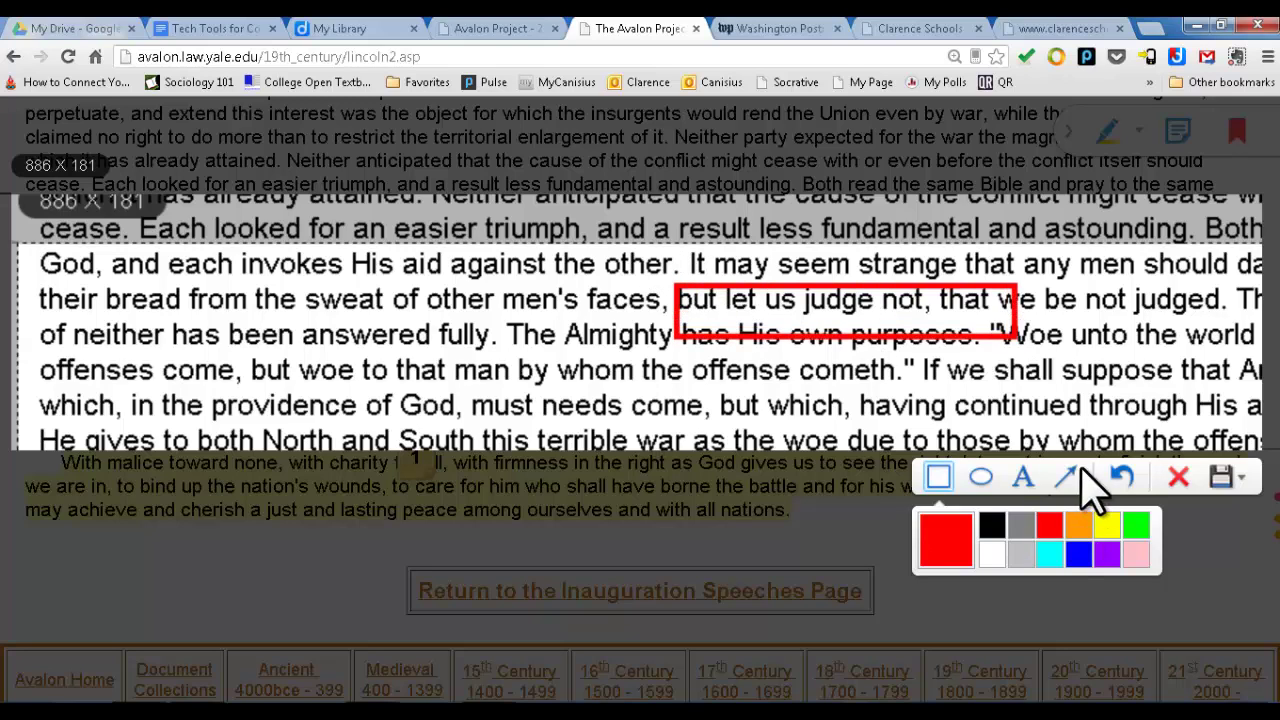
click(1022, 477)
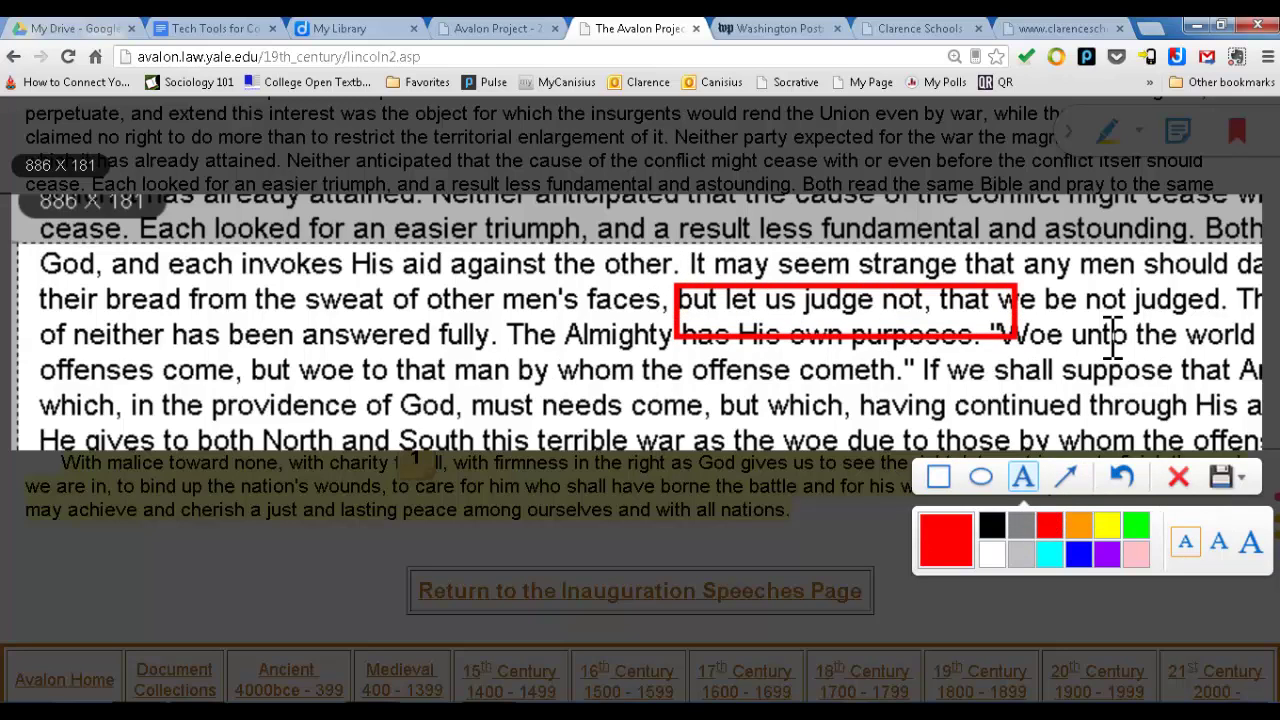
click(1228, 477)
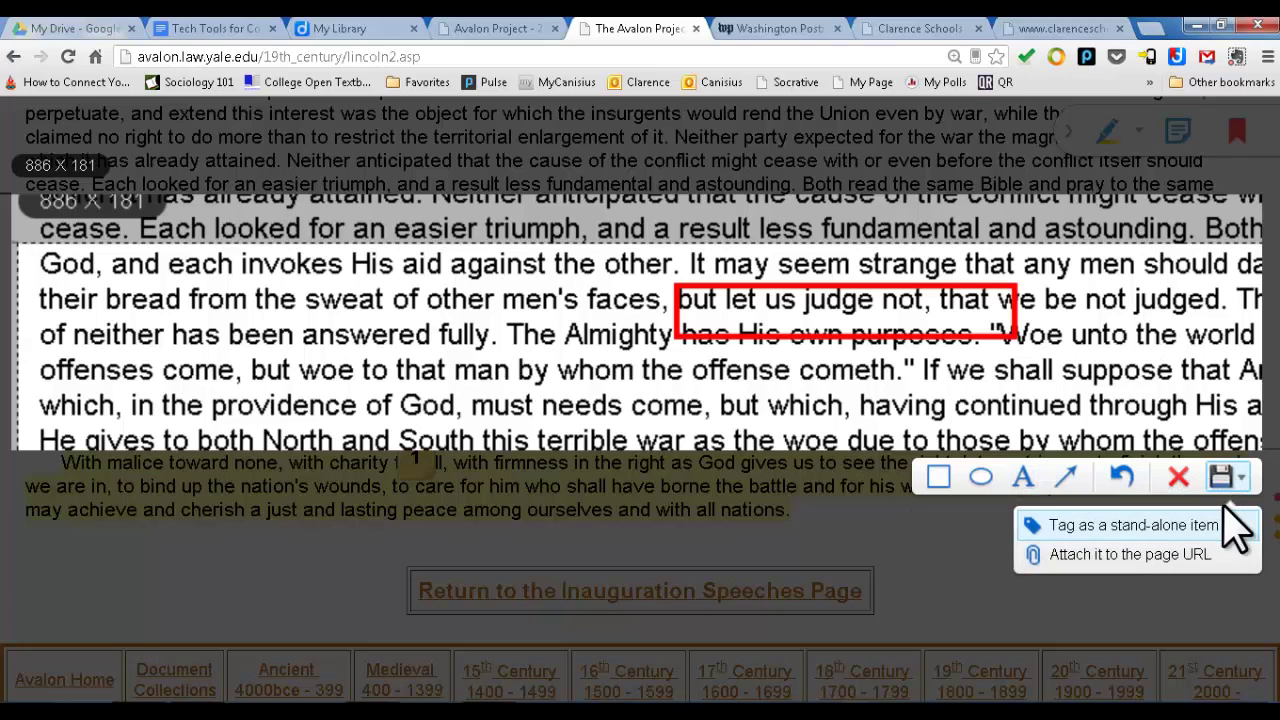
click(1190, 552)
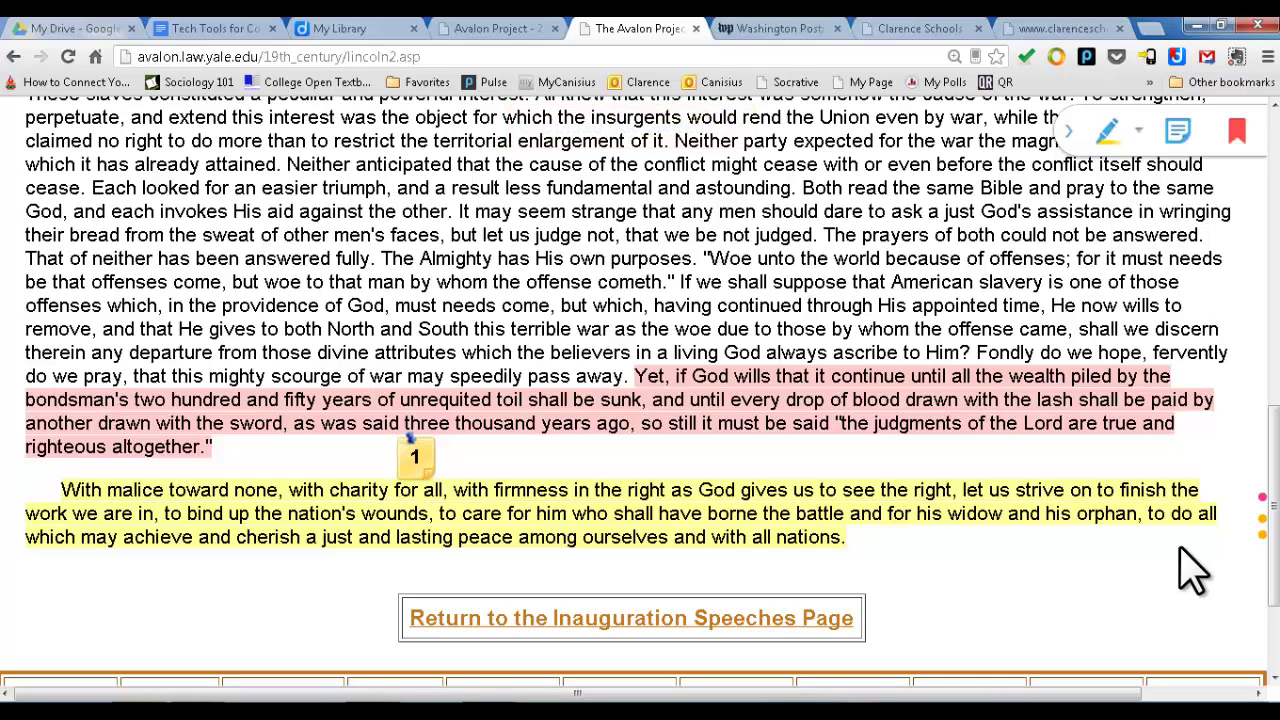
Reload the Diigo library and expand the remaining annotations of the Second Inaugural Address bookmark
click(314, 29)
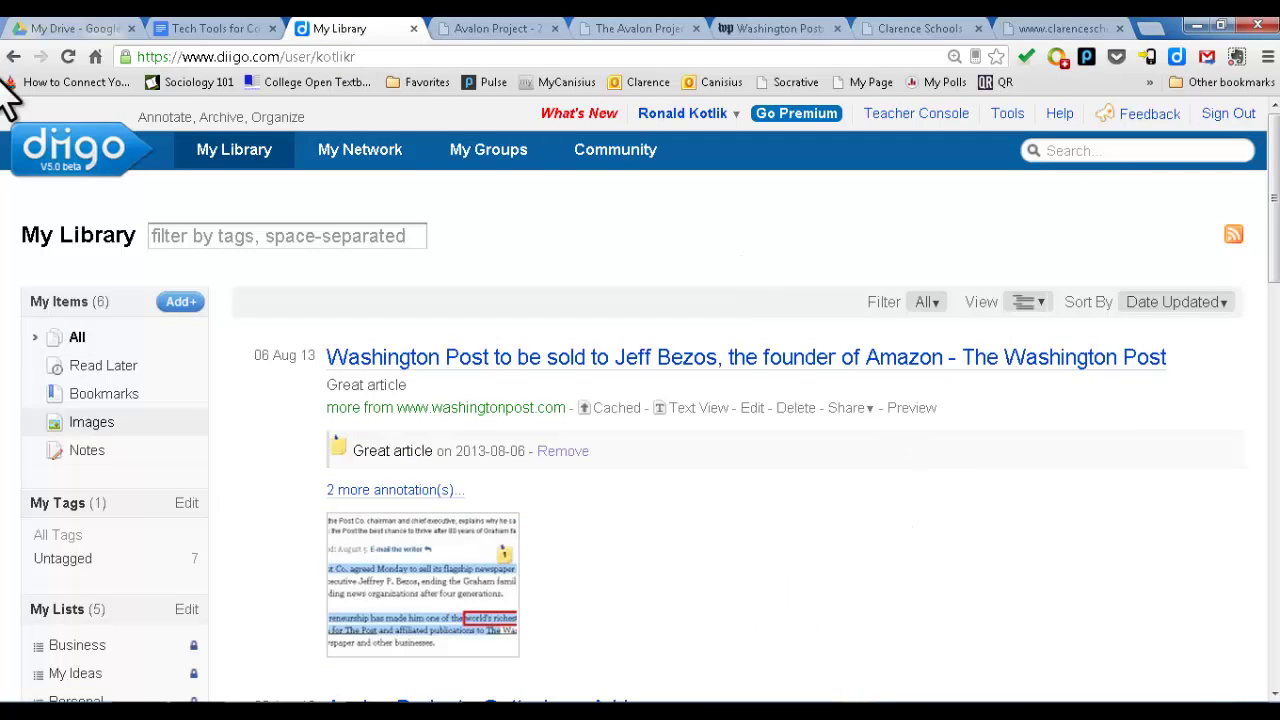
click(68, 57)
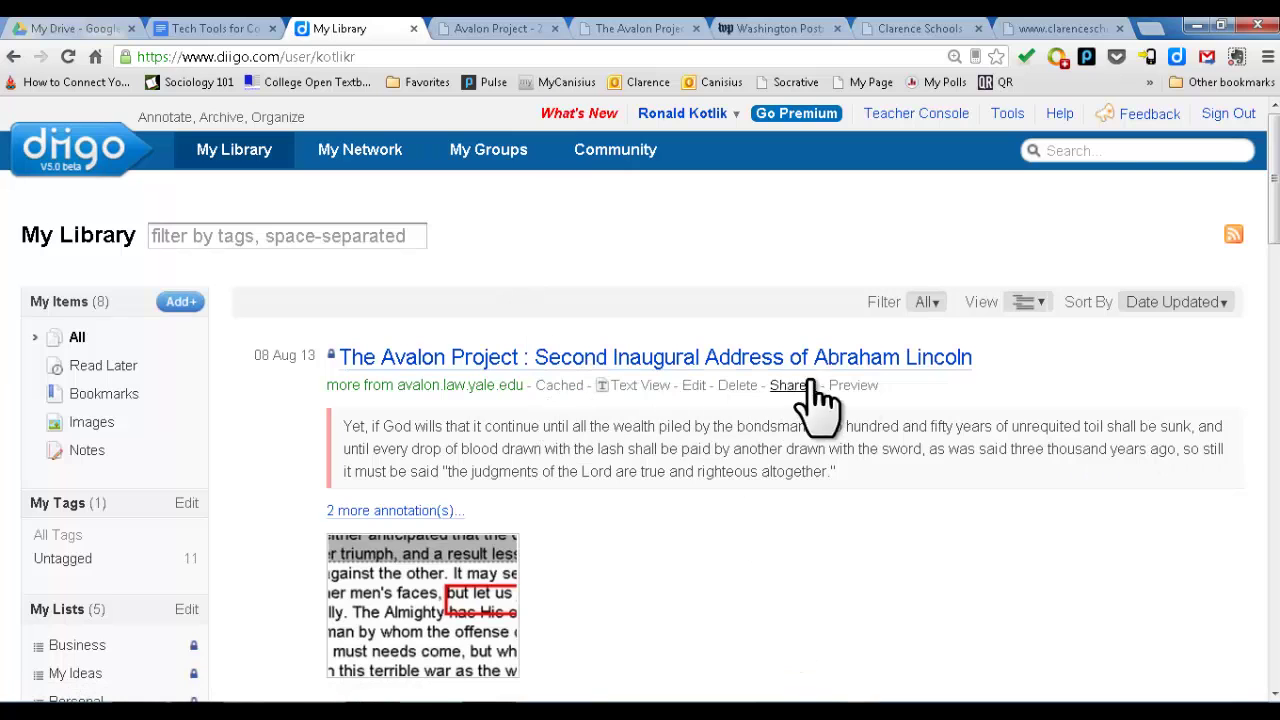
scroll(1005, 510, down, 1)
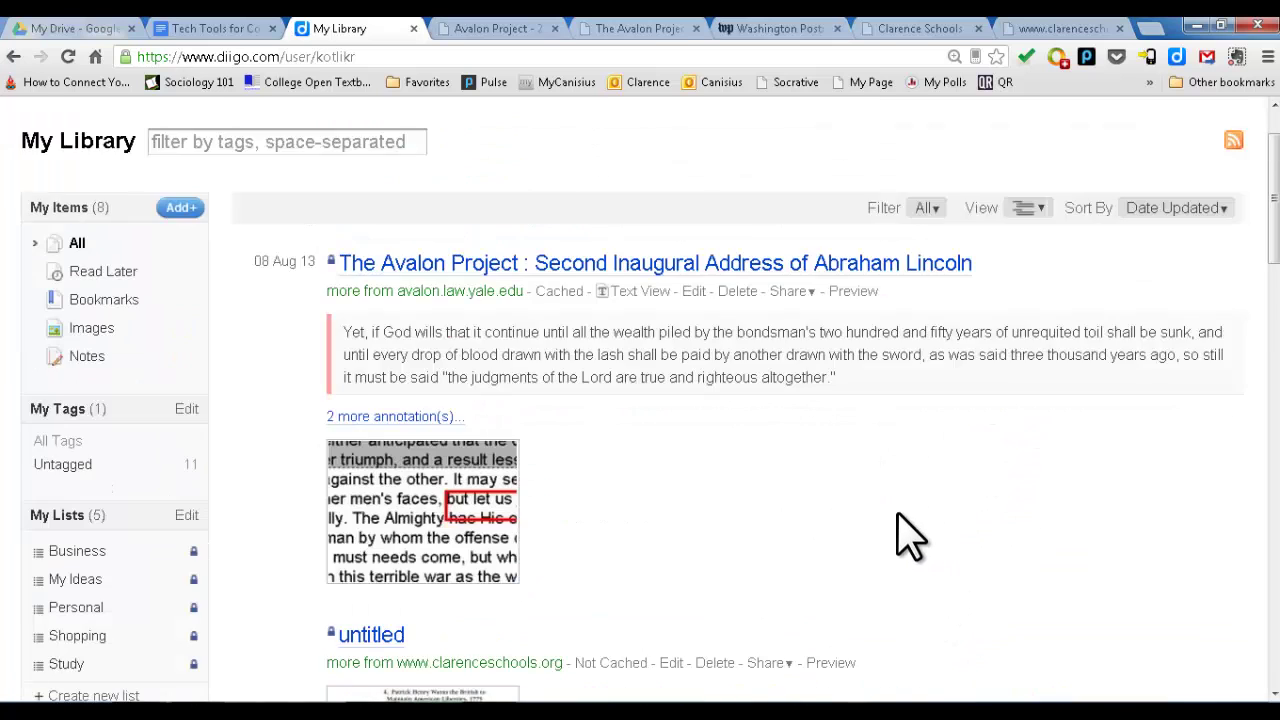
scroll(905, 535, up, 1)
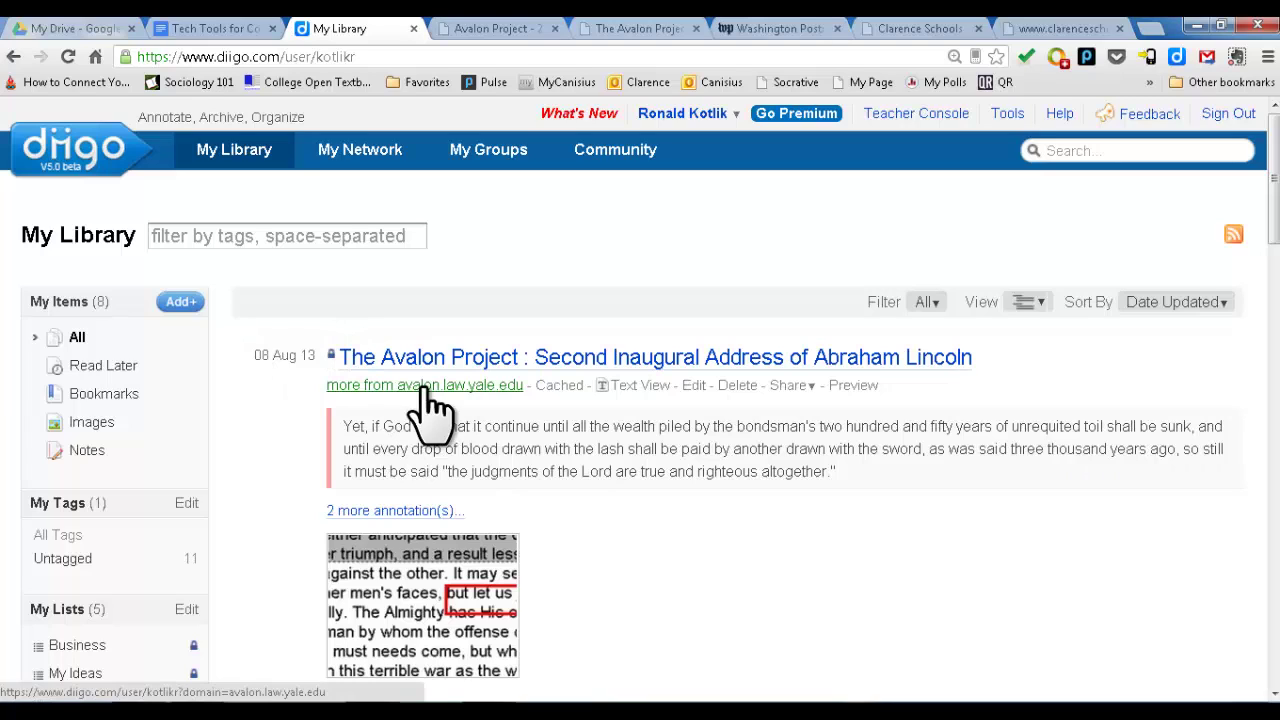
mouse_move(414, 423)
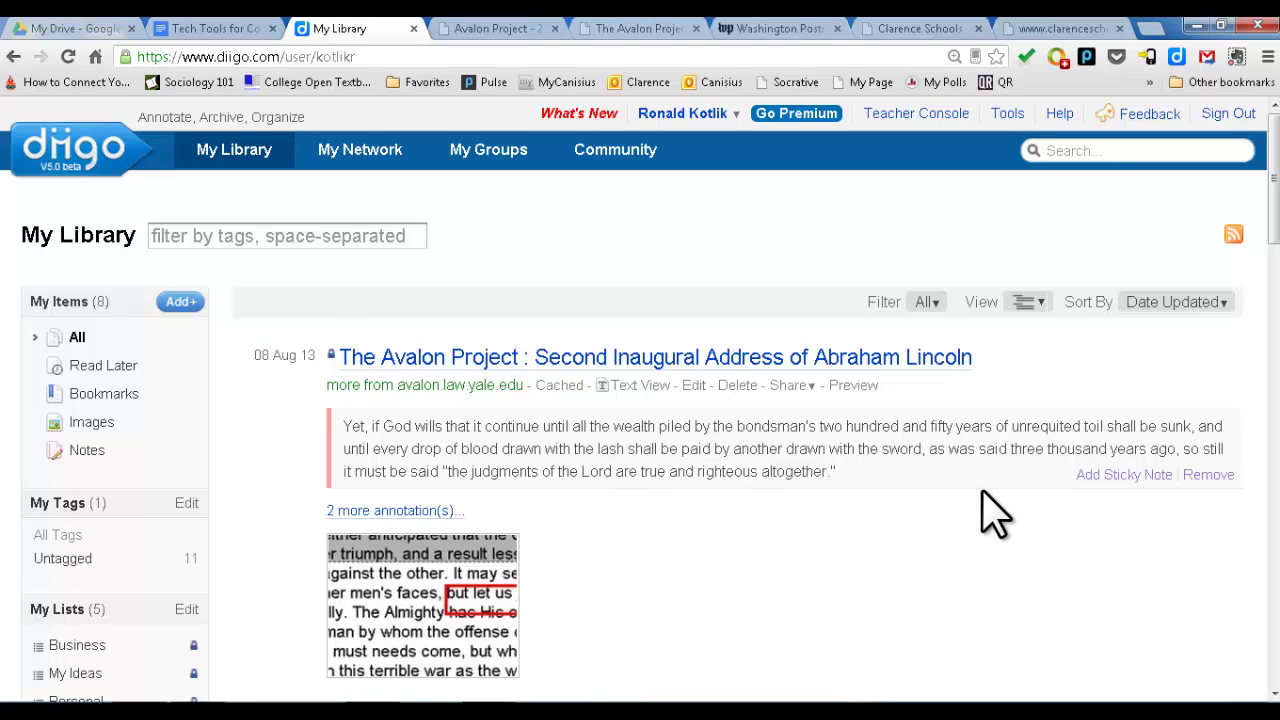
scroll(717, 451, down, 2)
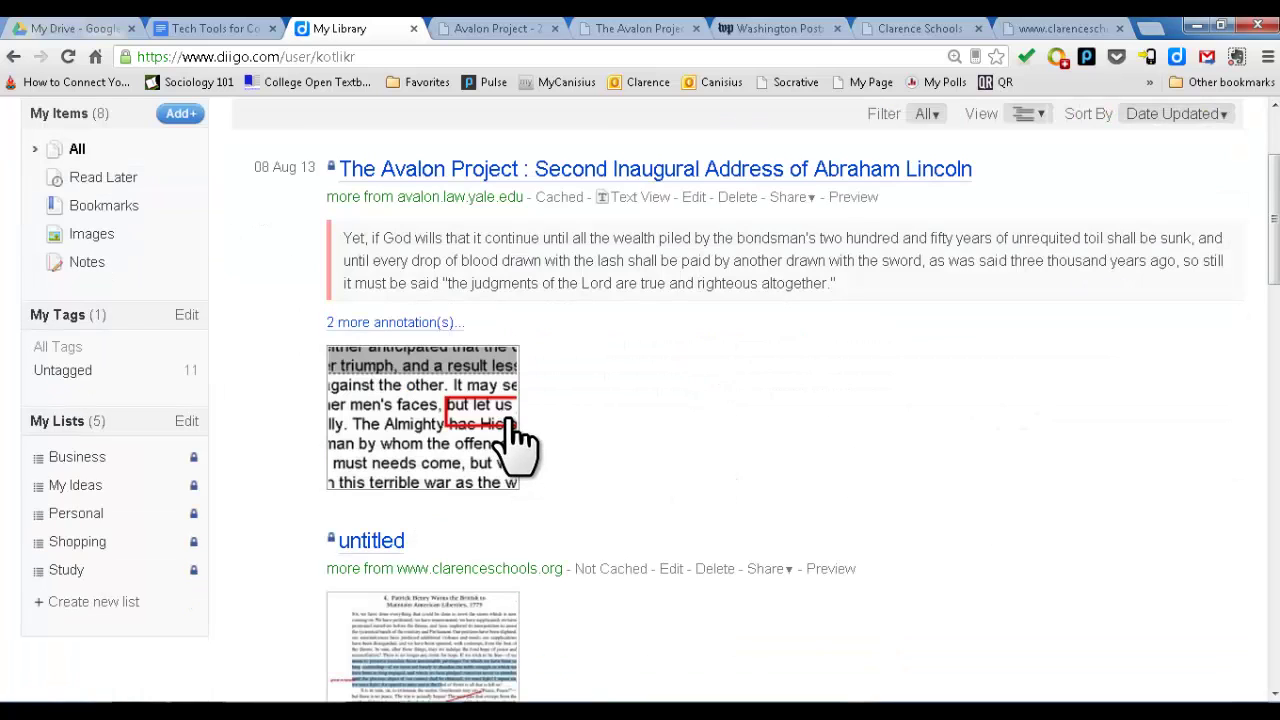
click(402, 322)
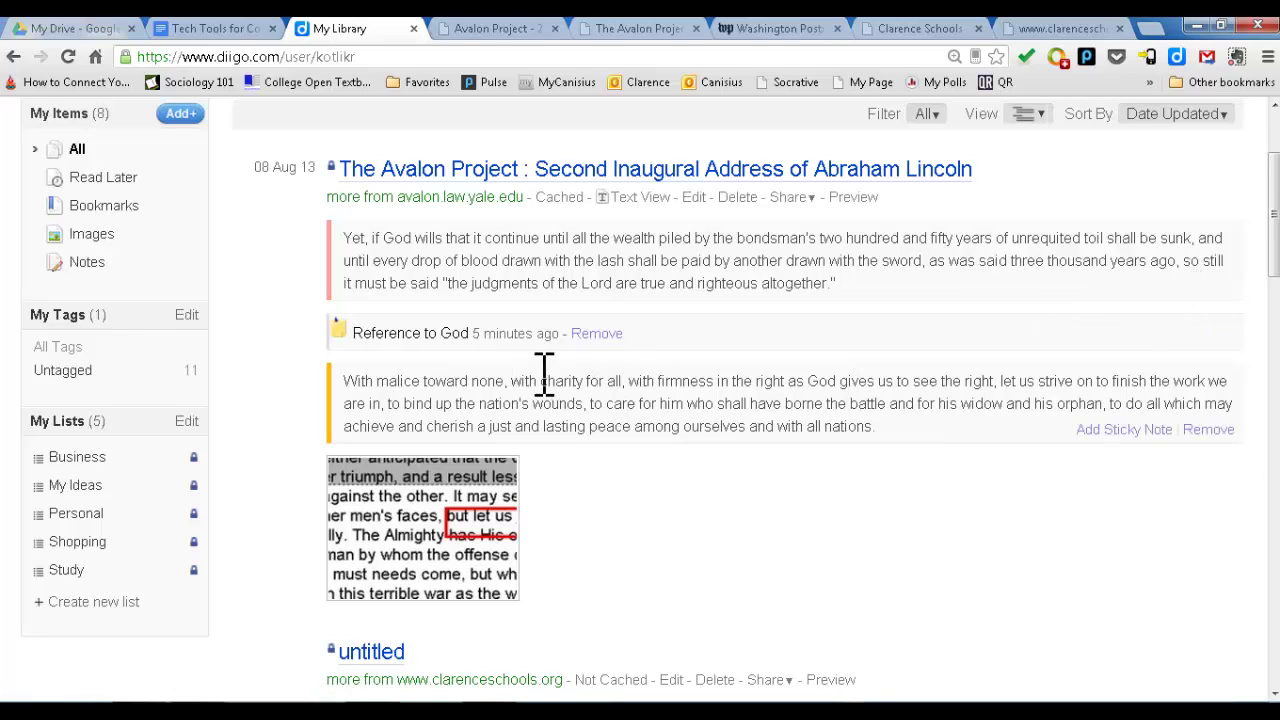
Try to open the Text View of the Second Inaugural Address bookmark and dismiss the upgrade offer
scroll(710, 694, up, 2)
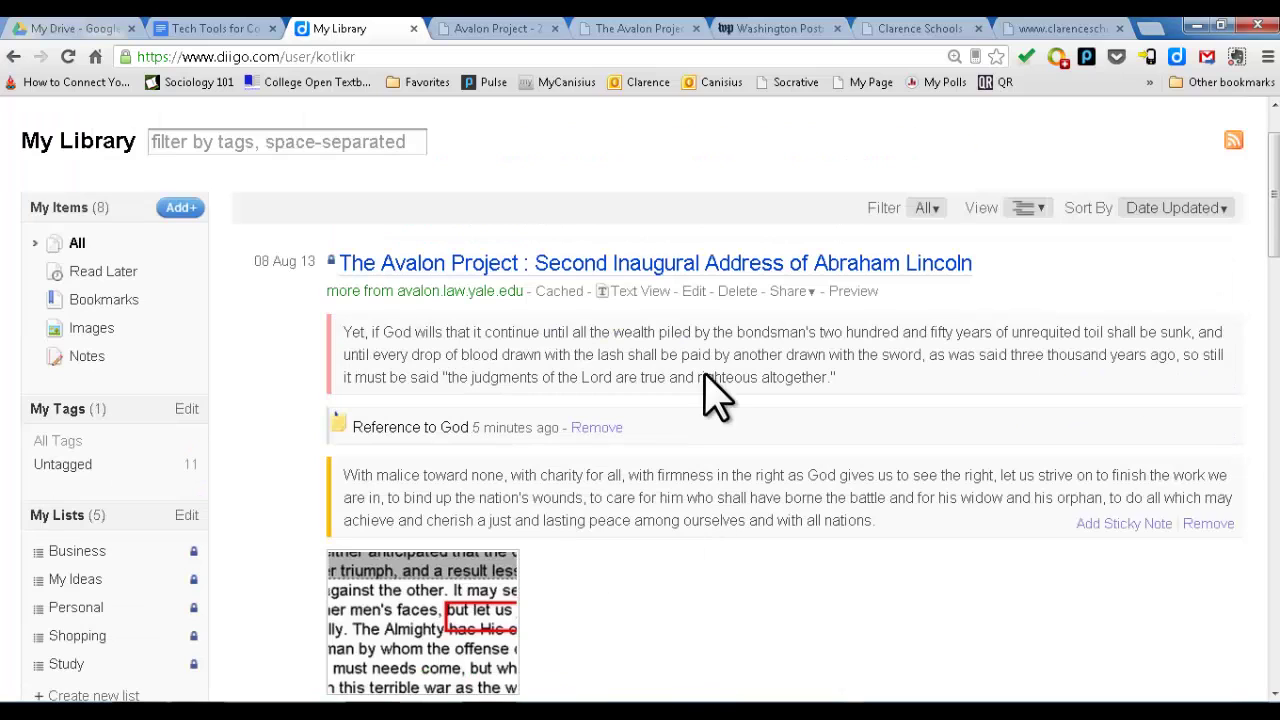
click(630, 300)
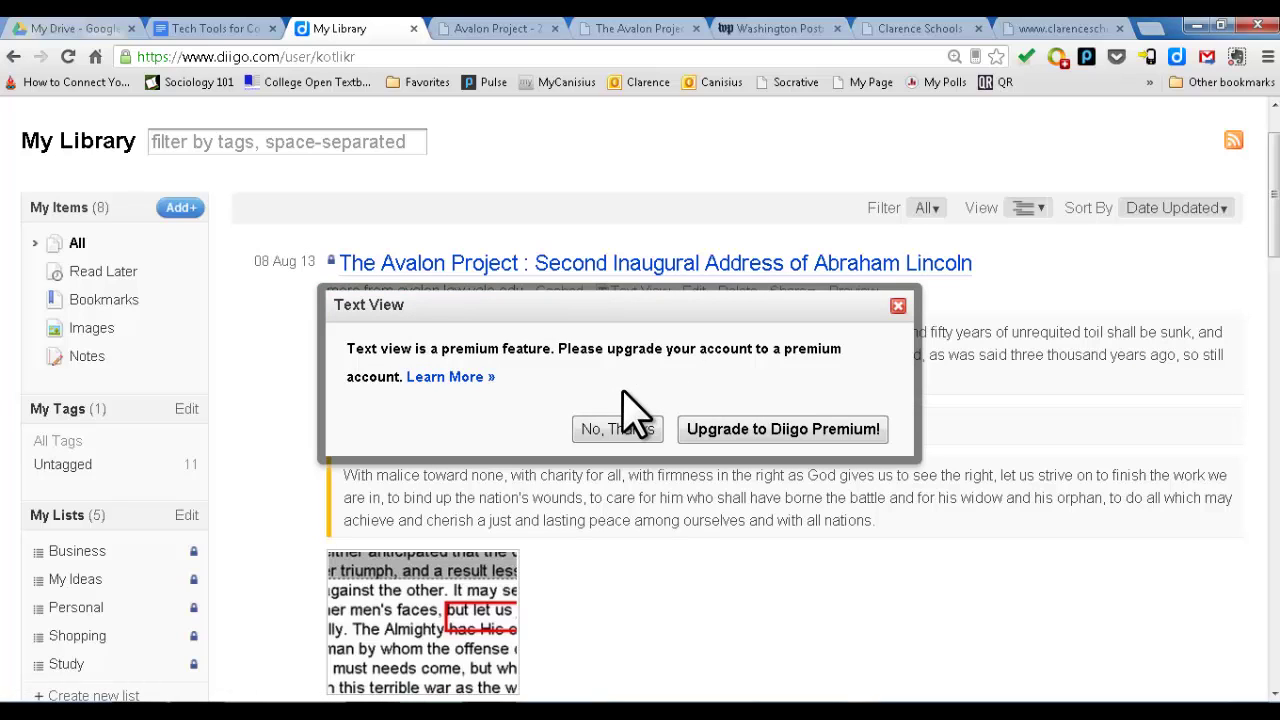
click(898, 305)
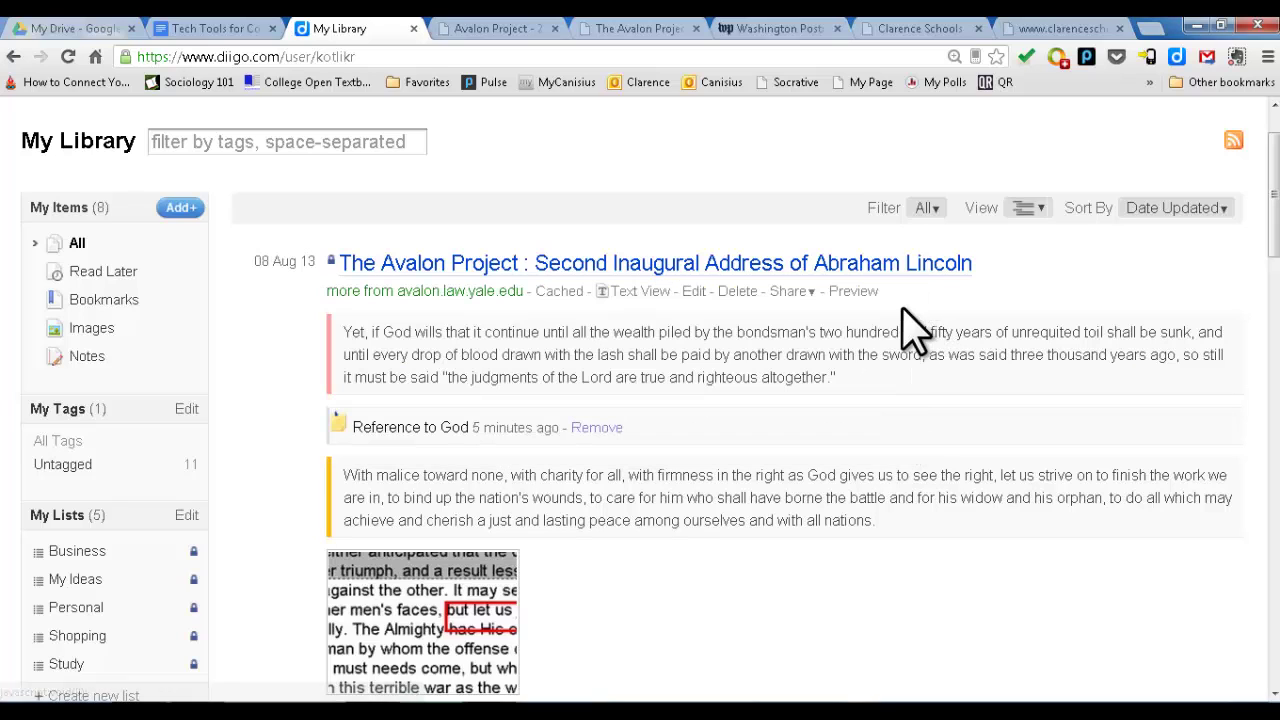
Examine the Second Inaugural Address bookmark's editing options, including description, tags and the groups available for sharing, and close without saving
click(693, 293)
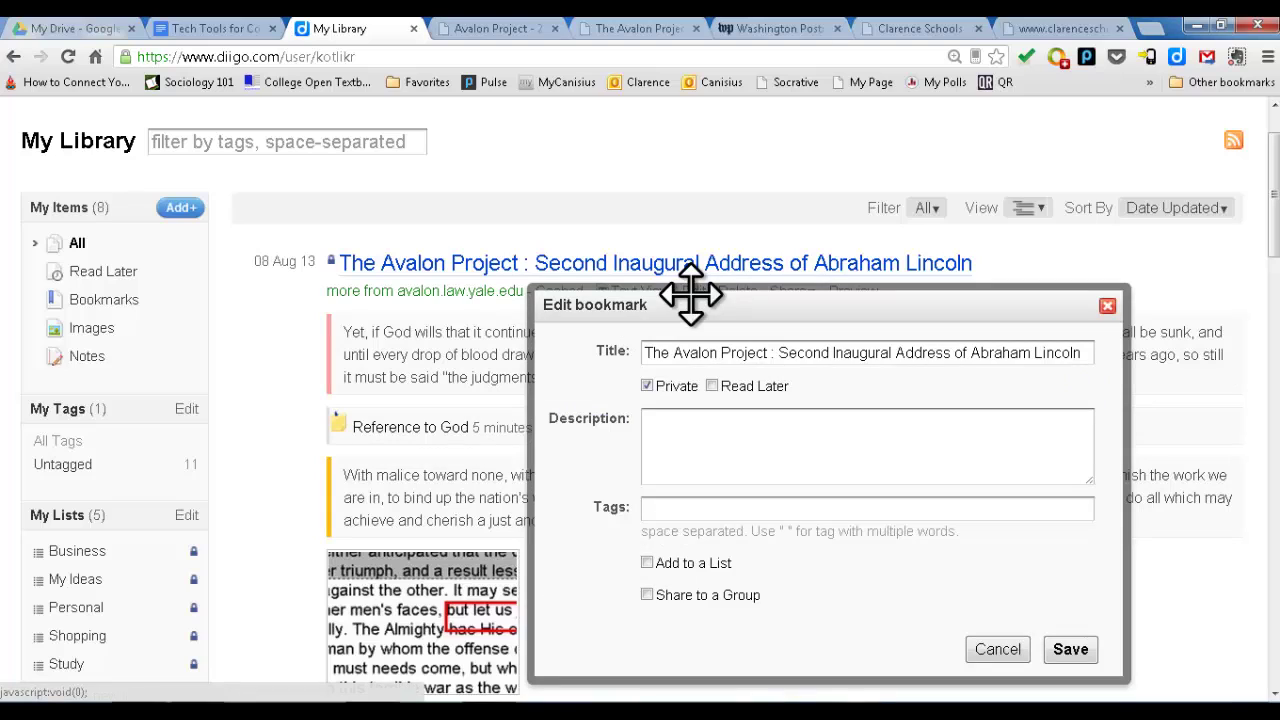
click(667, 431)
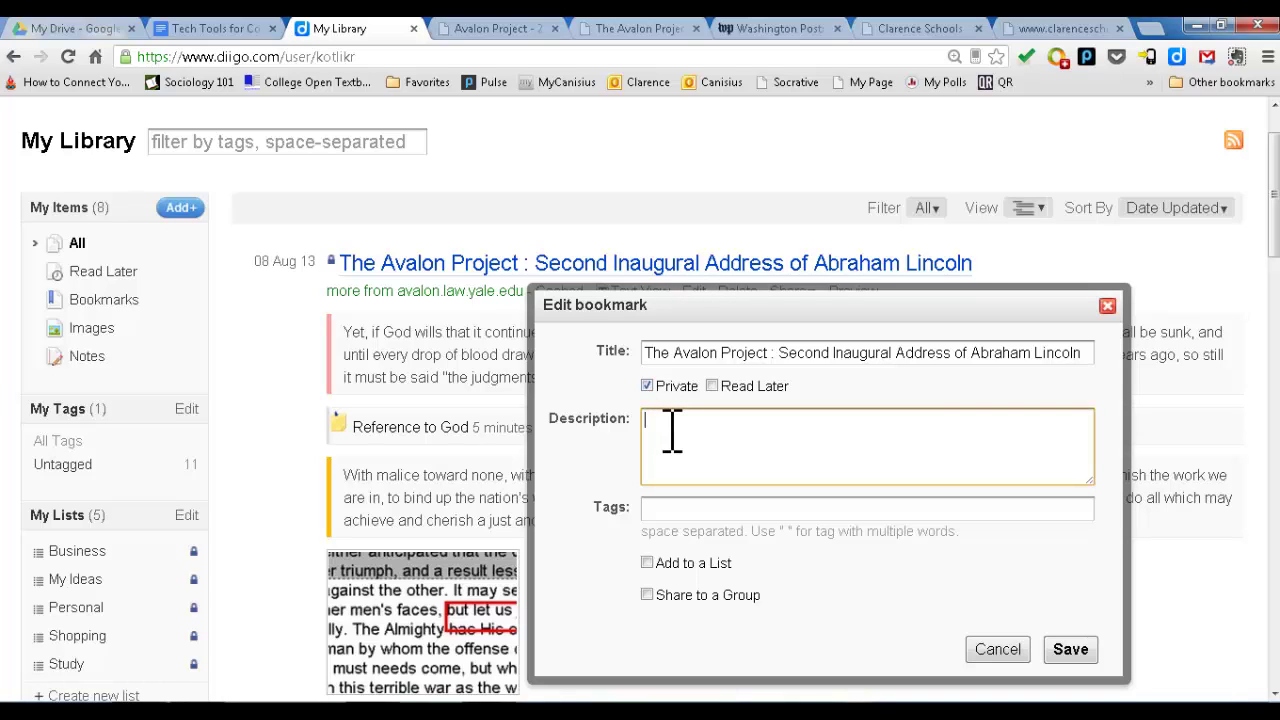
click(679, 512)
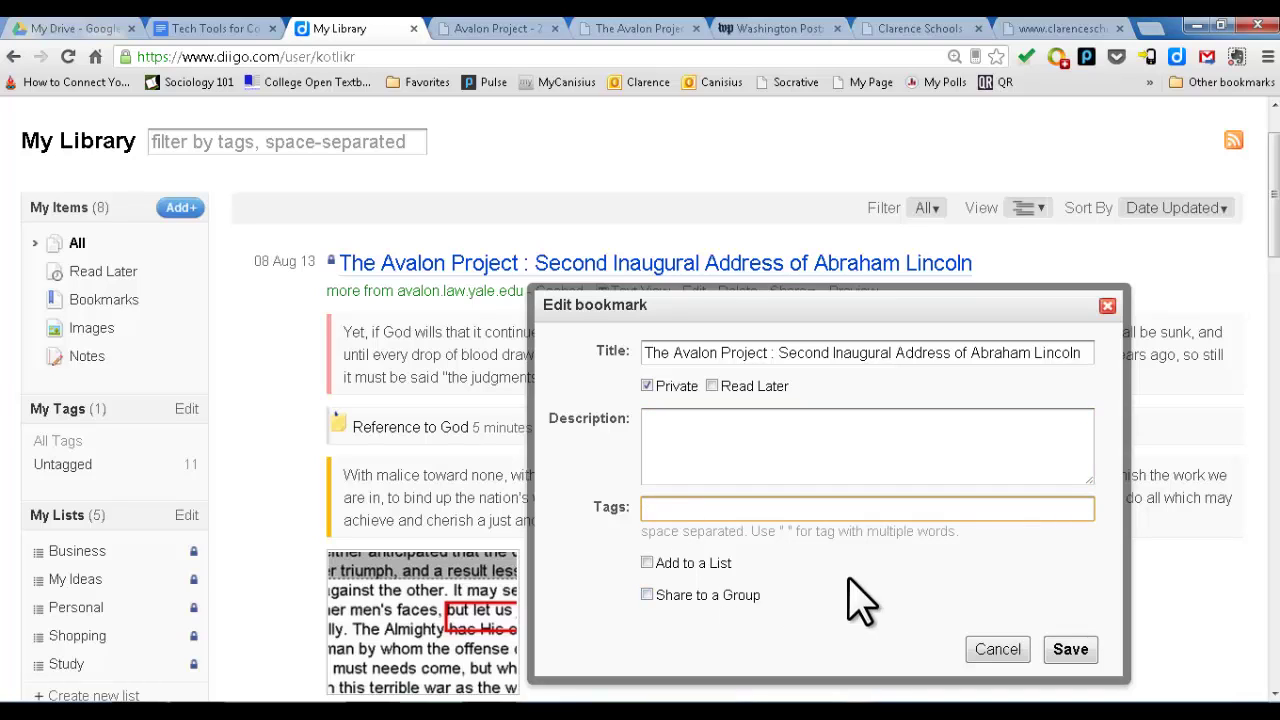
click(648, 596)
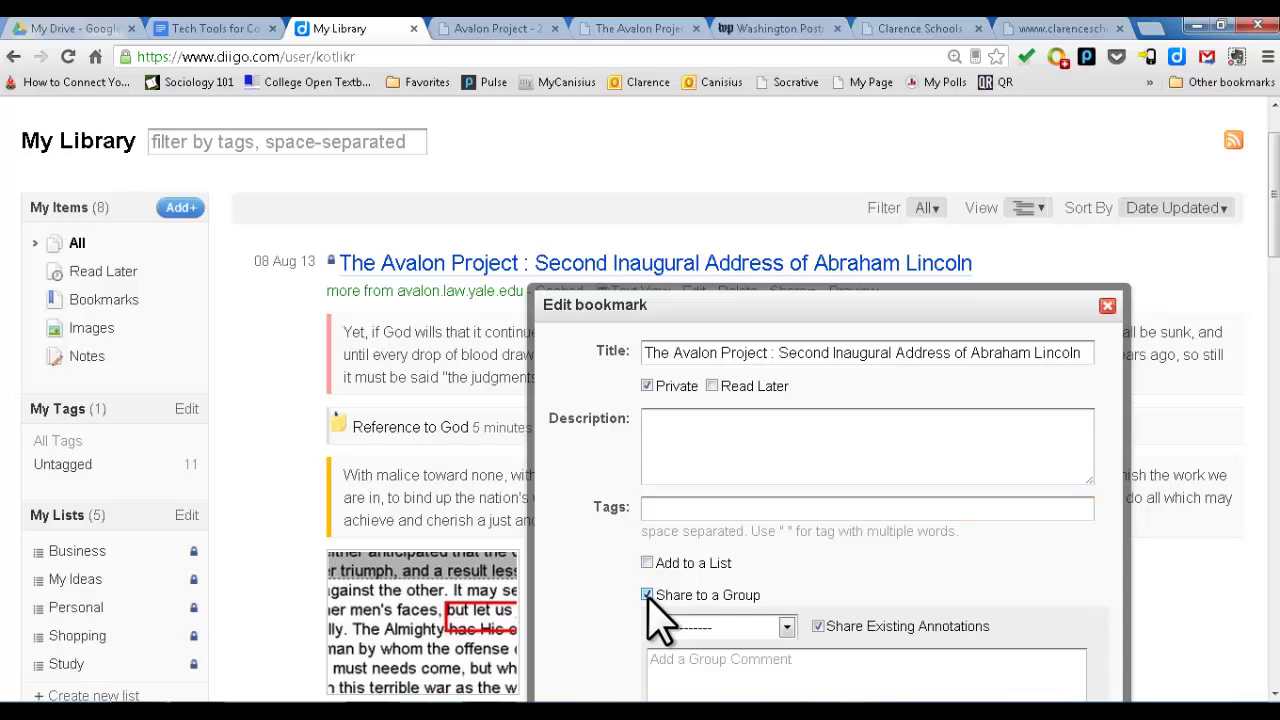
scroll(809, 590, down, 2)
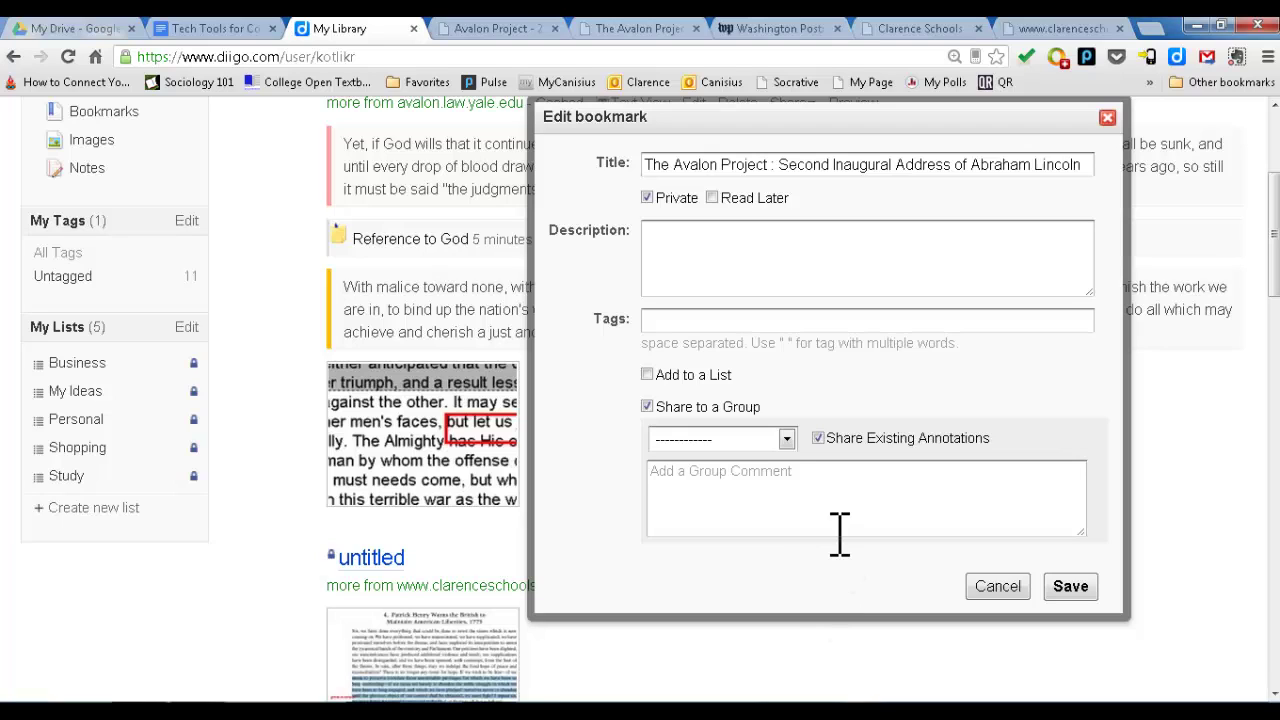
click(787, 440)
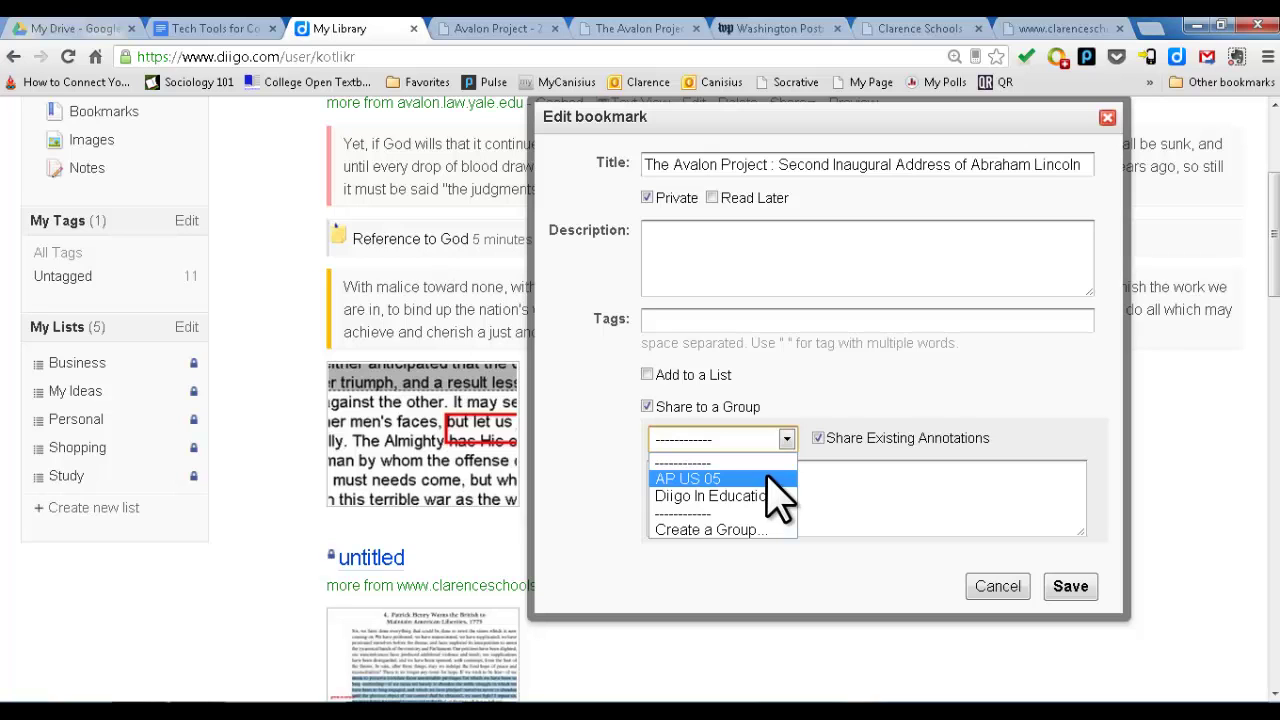
click(980, 598)
scroll(875, 543, up, 3)
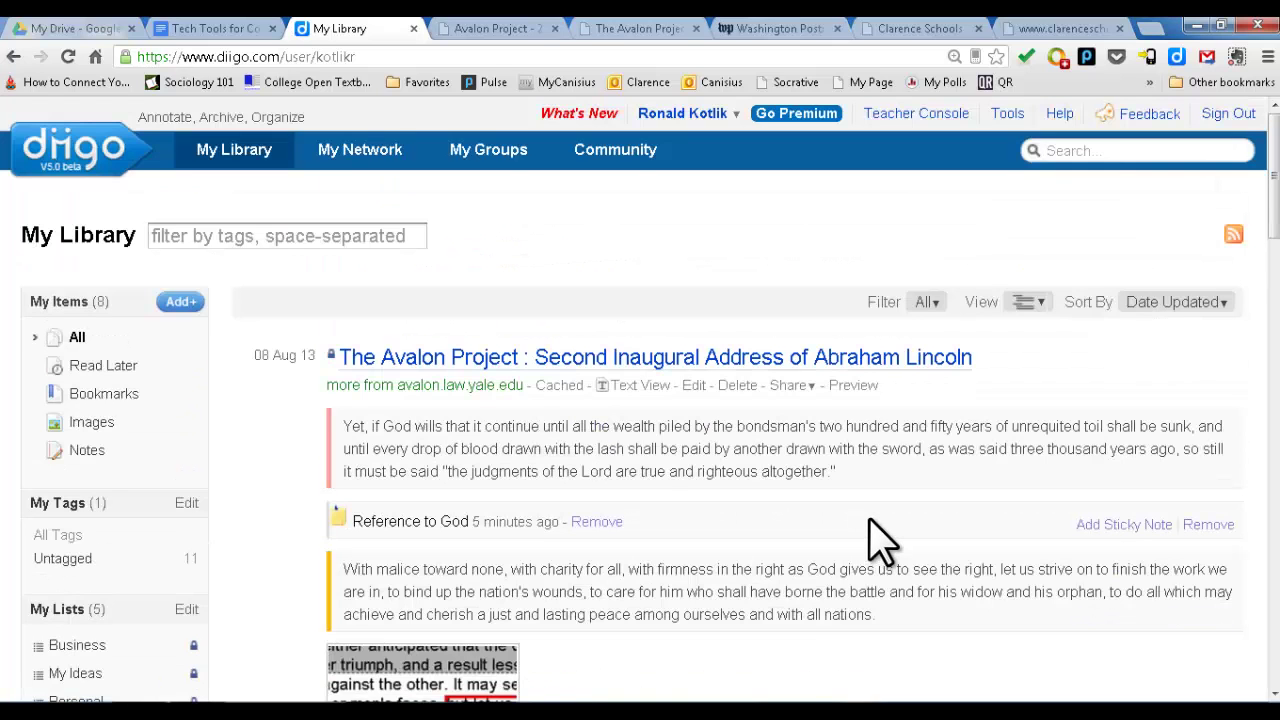
scroll(875, 543, down, 2)
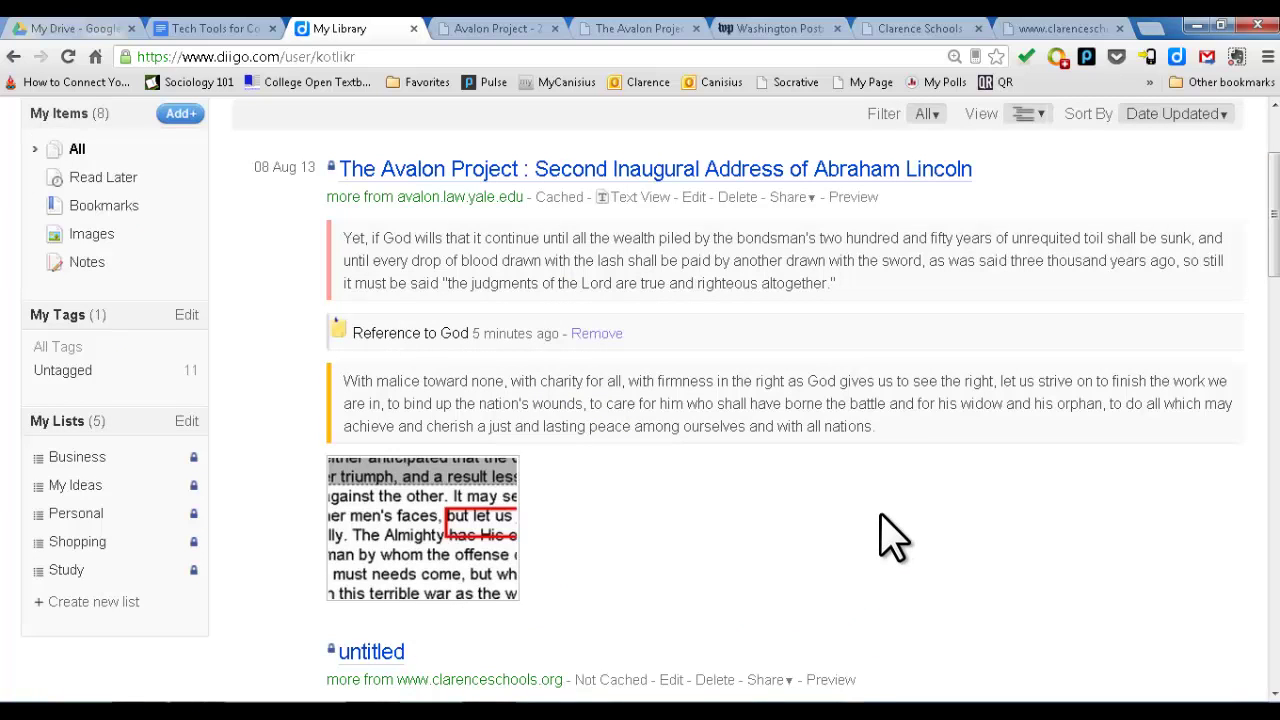
scroll(951, 451, up, 2)
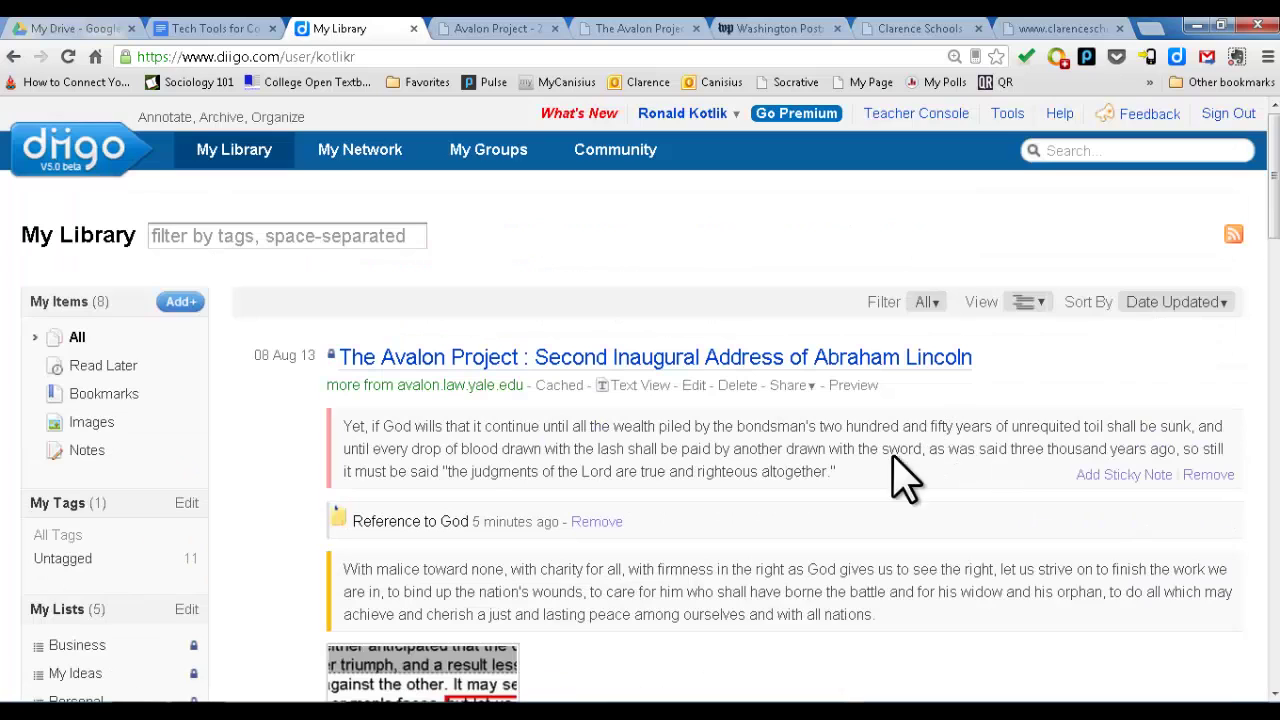
scroll(905, 480, down, 3)
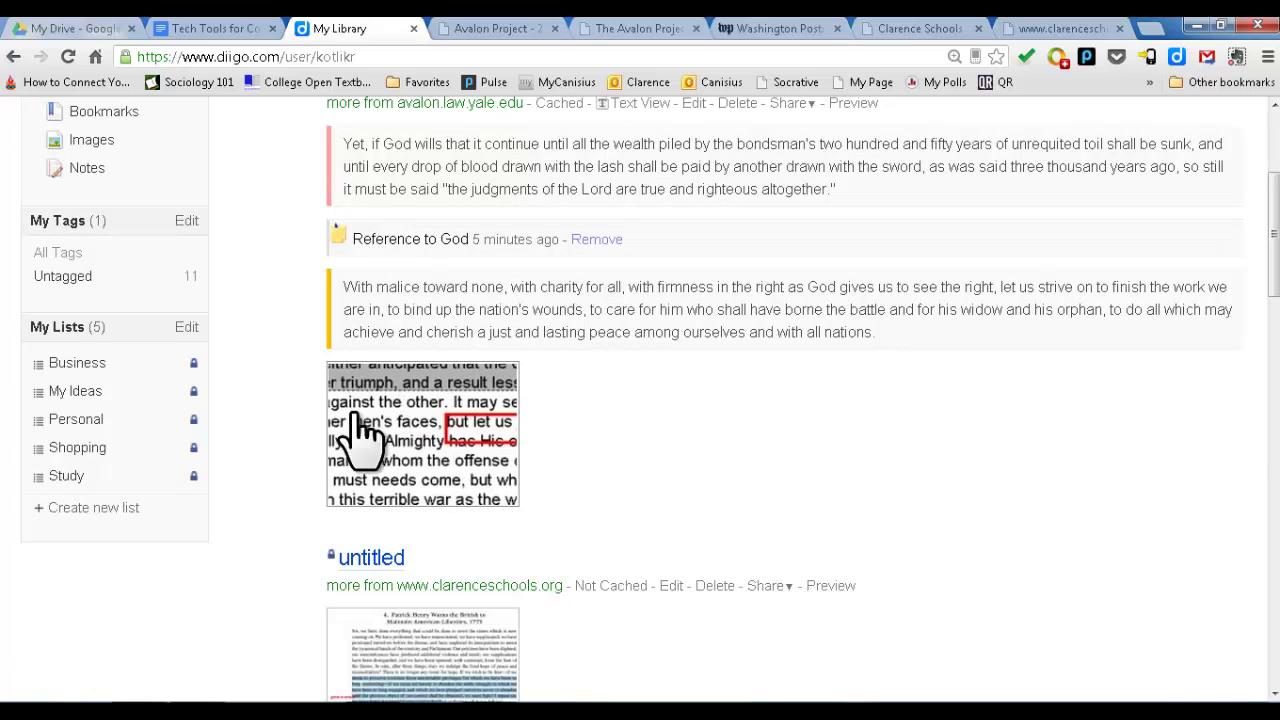
scroll(700, 503, up, 3)
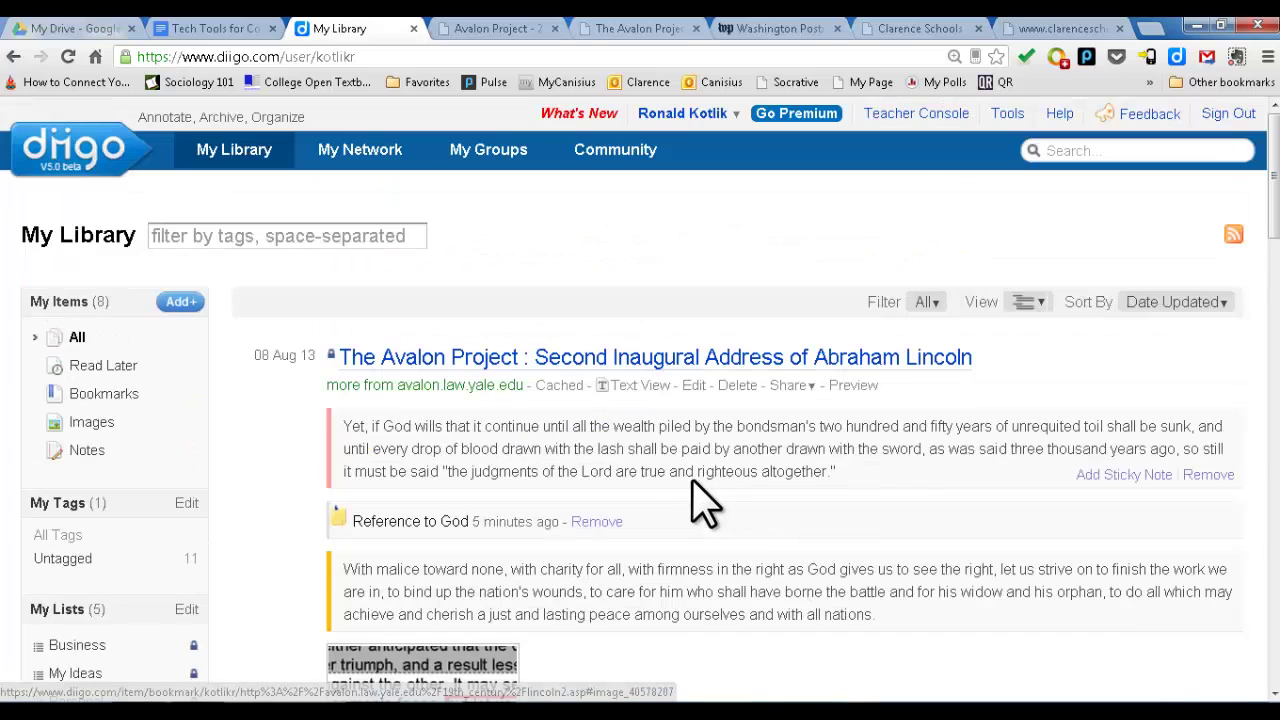
scroll(737, 560, down, 1)
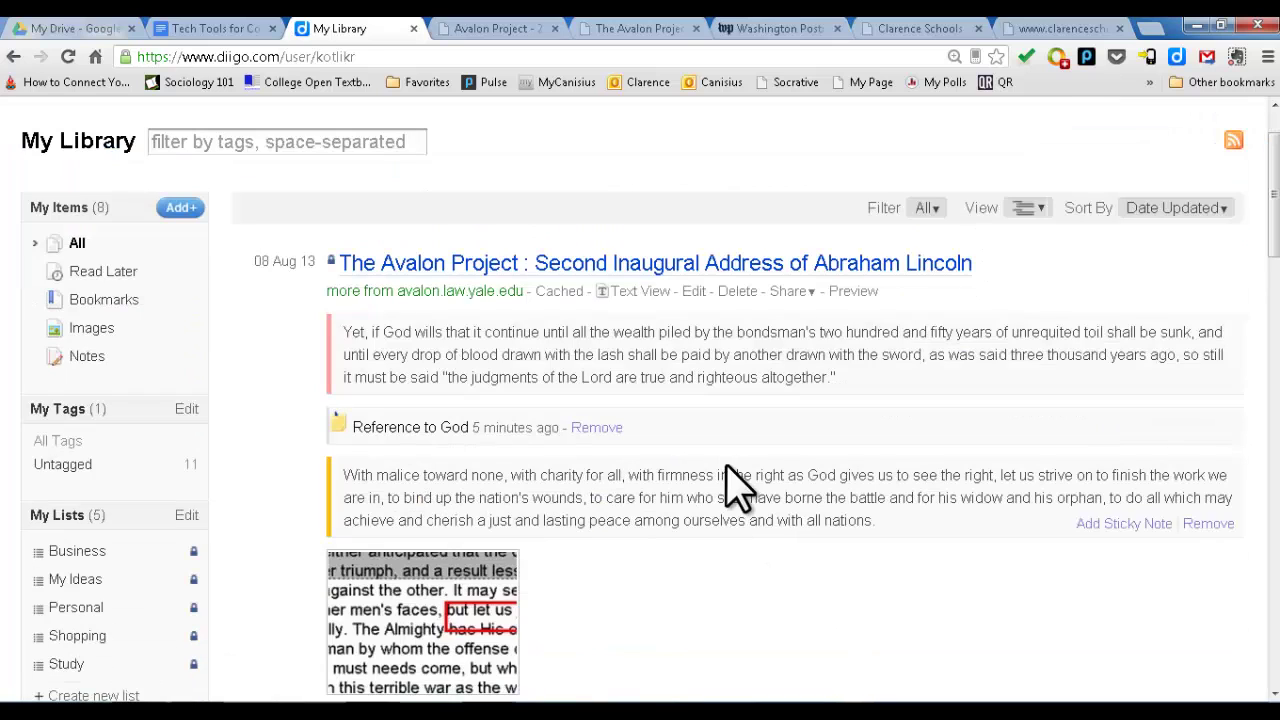
Preview the Second Inaugural Address bookmark within the library and look through the page from beginning to end
click(846, 296)
scroll(851, 414, down, 5)
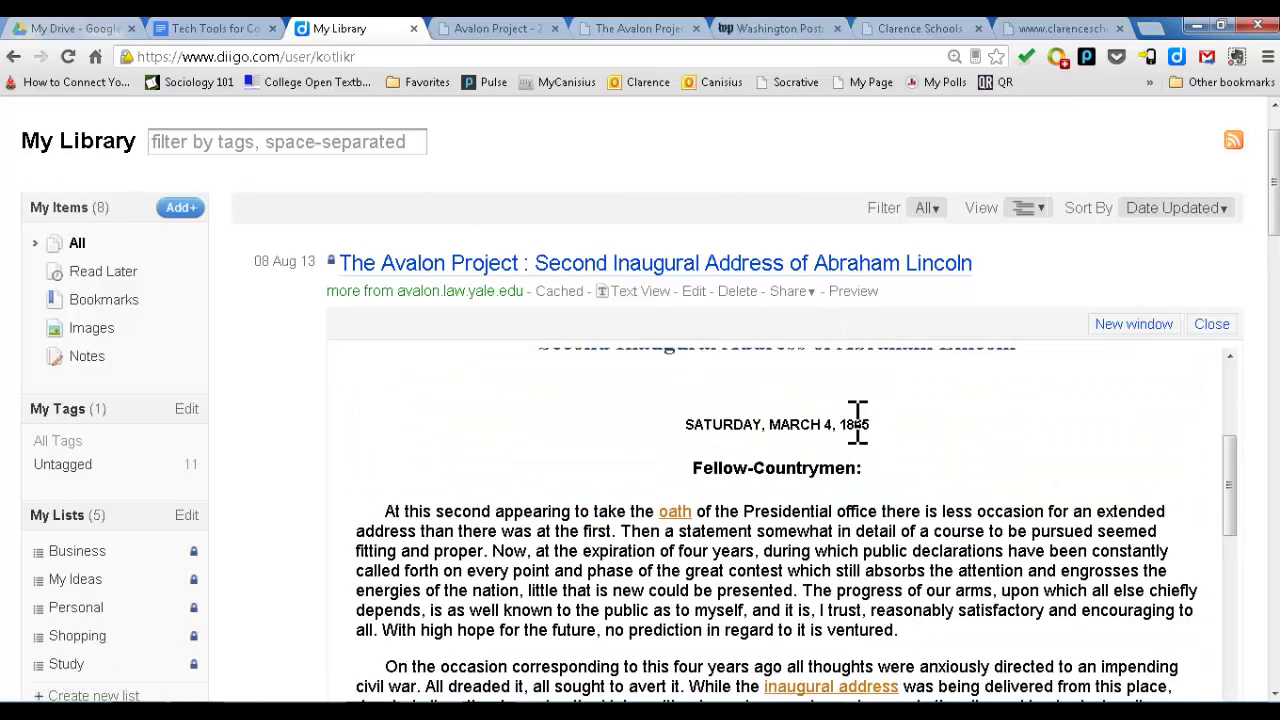
scroll(829, 485, down, 10)
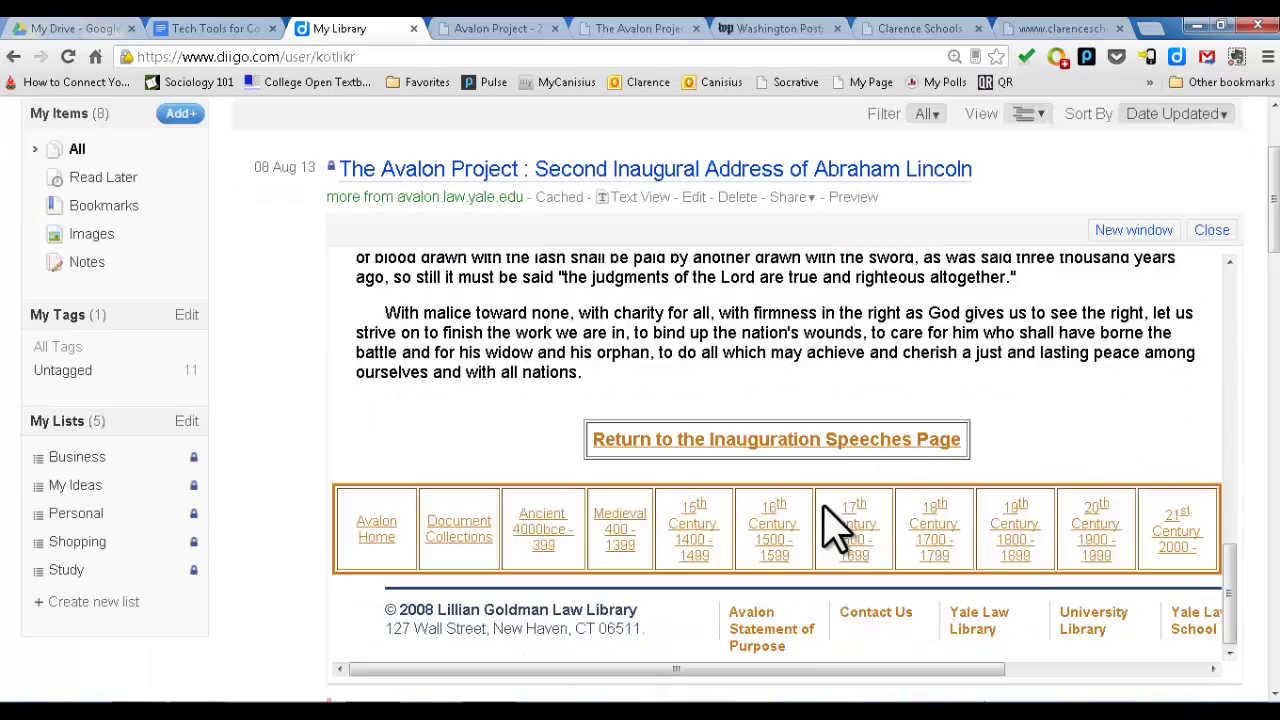
scroll(829, 495, up, 15)
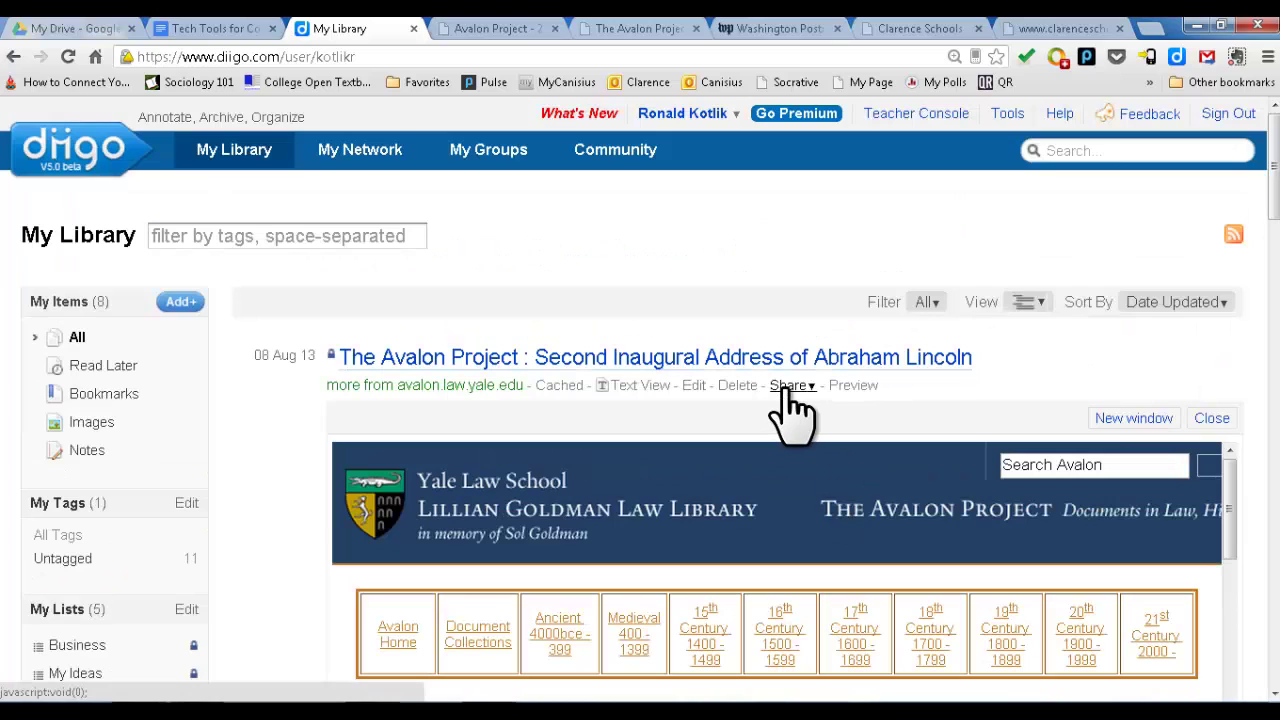
Examine the sharing options of the Second Inaugural Address bookmark without choosing one, and look over the previewed speech again
click(786, 388)
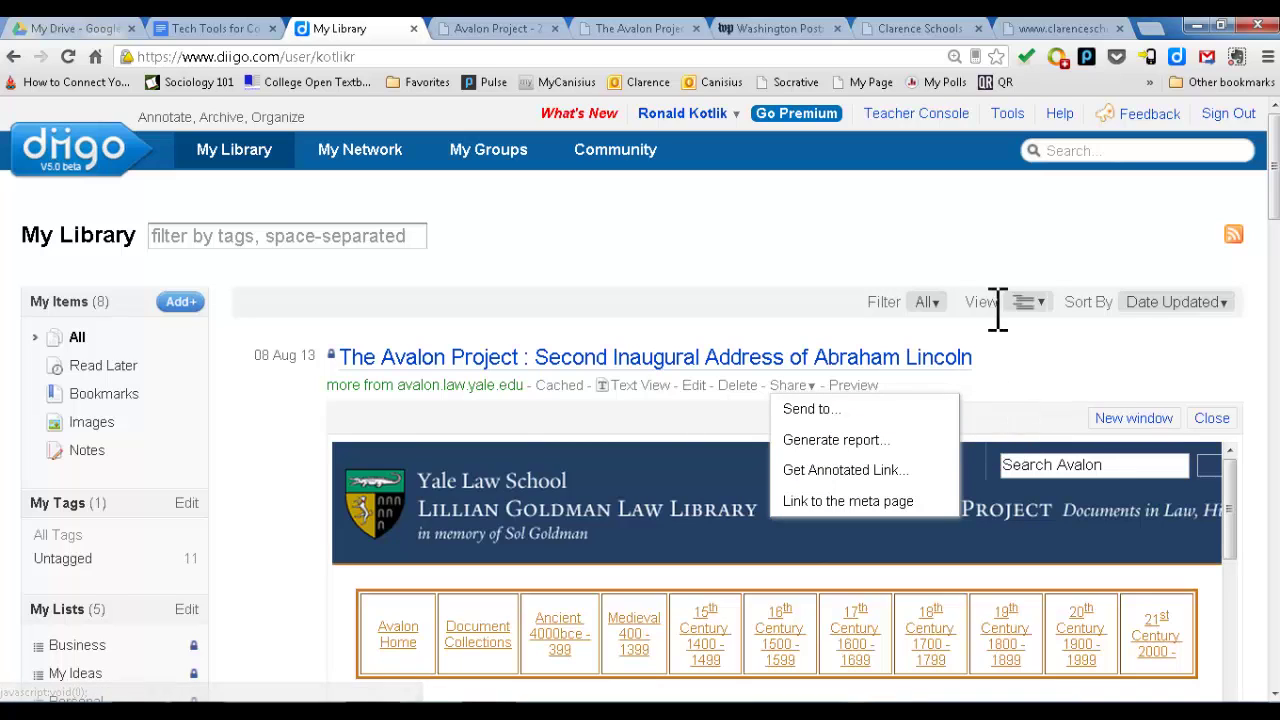
click(1053, 382)
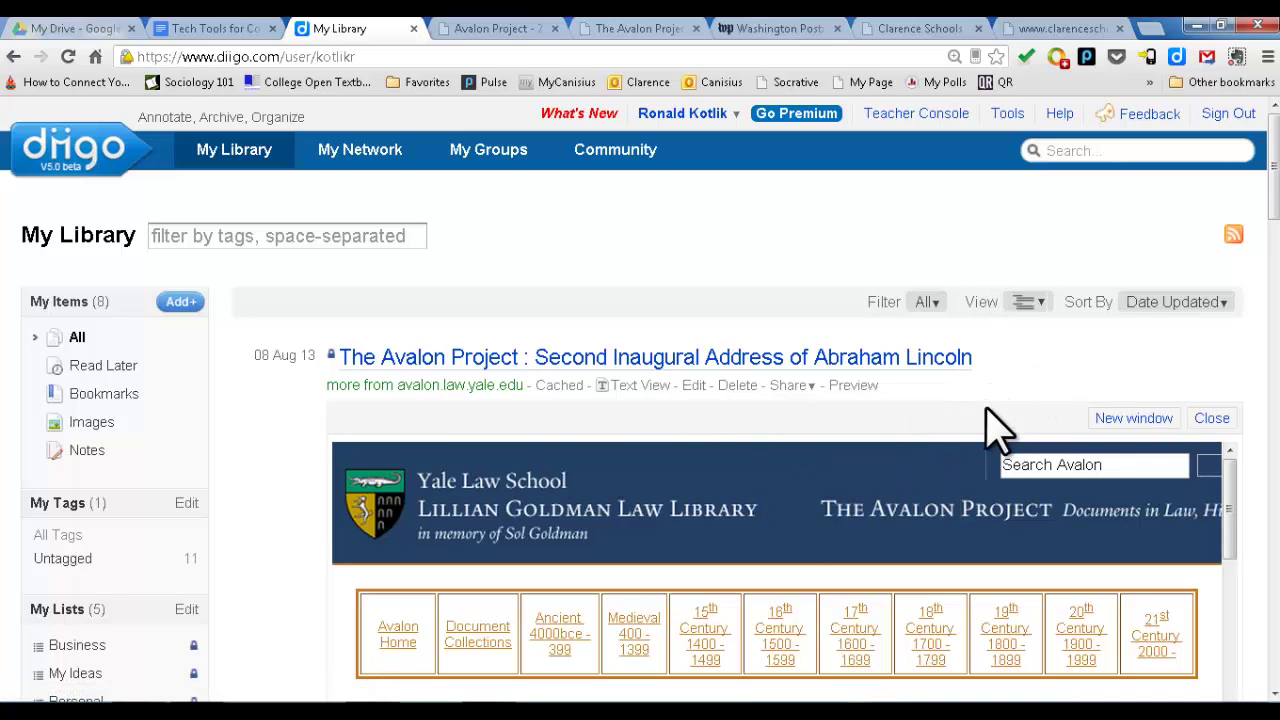
scroll(926, 437, down, 5)
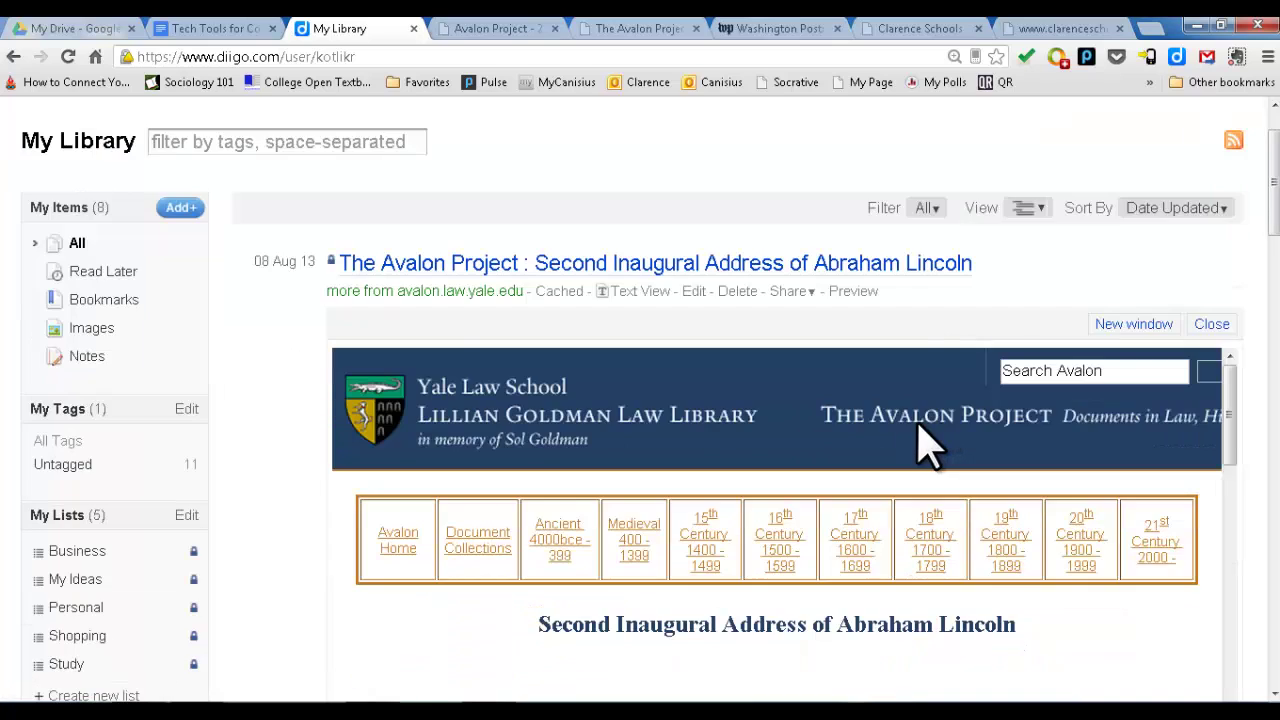
scroll(924, 432, down, 2)
scroll(922, 448, up, 3)
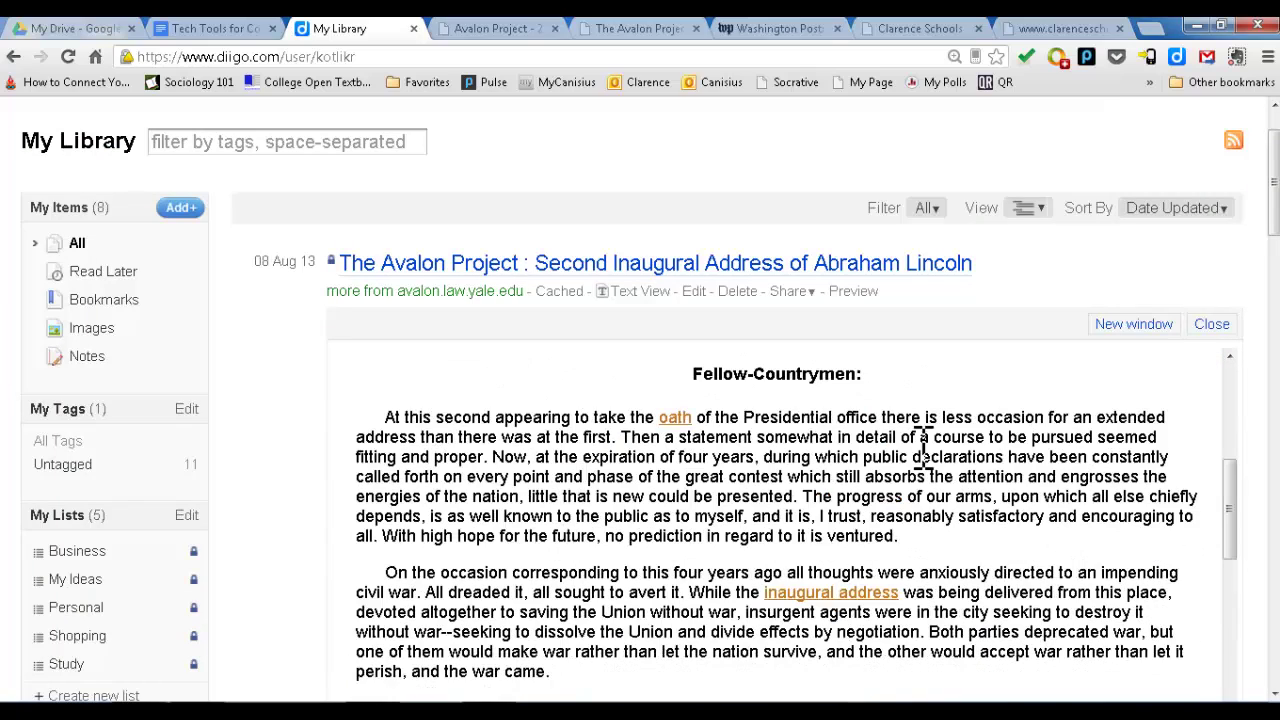